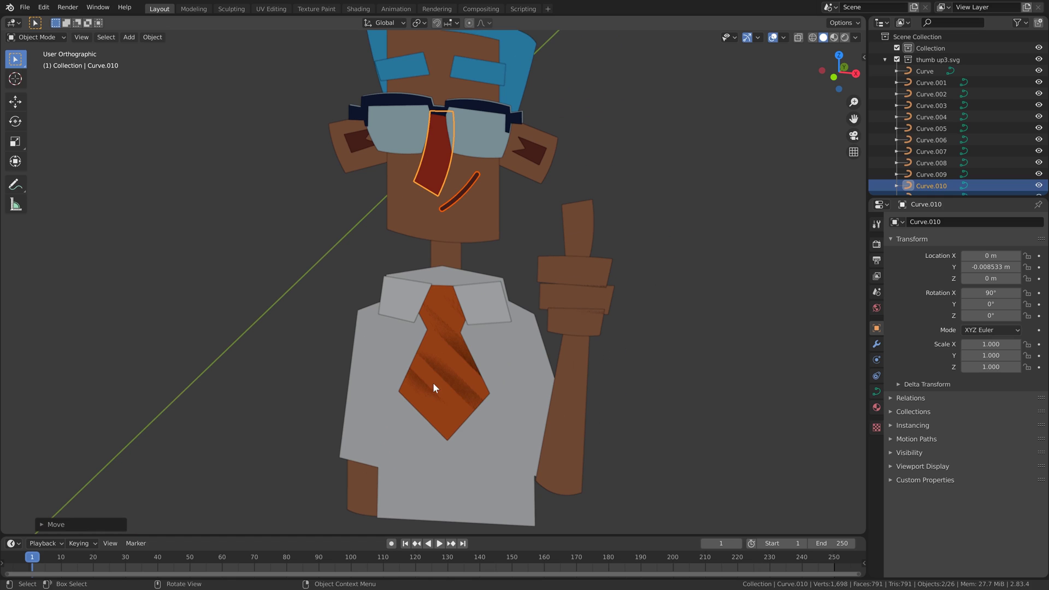
# - Select the character's tie and move the Area.001 light to a new position
pyautogui.click(438, 372)
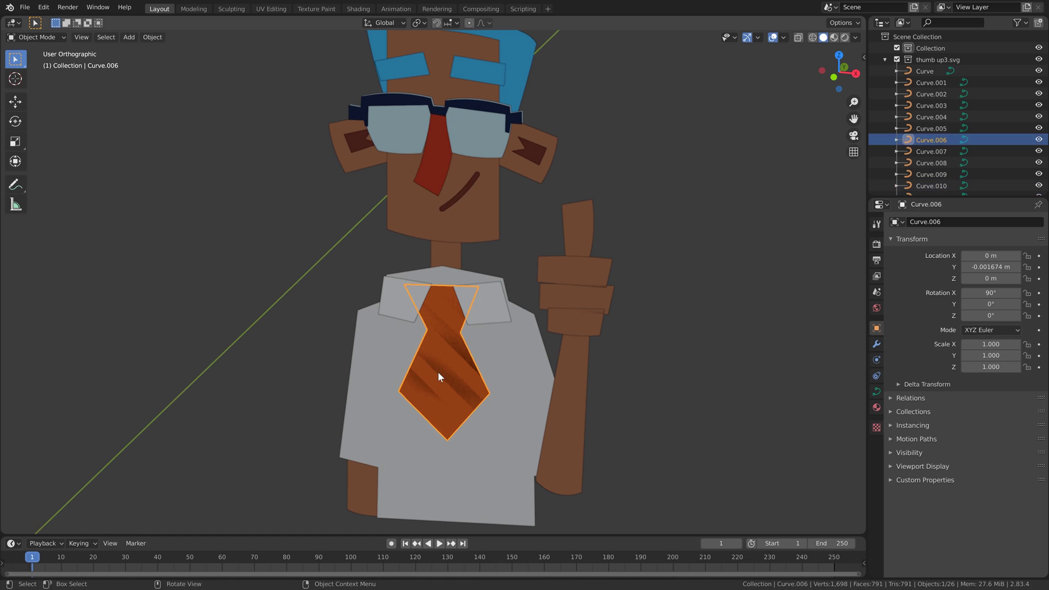
pyautogui.click(438, 371)
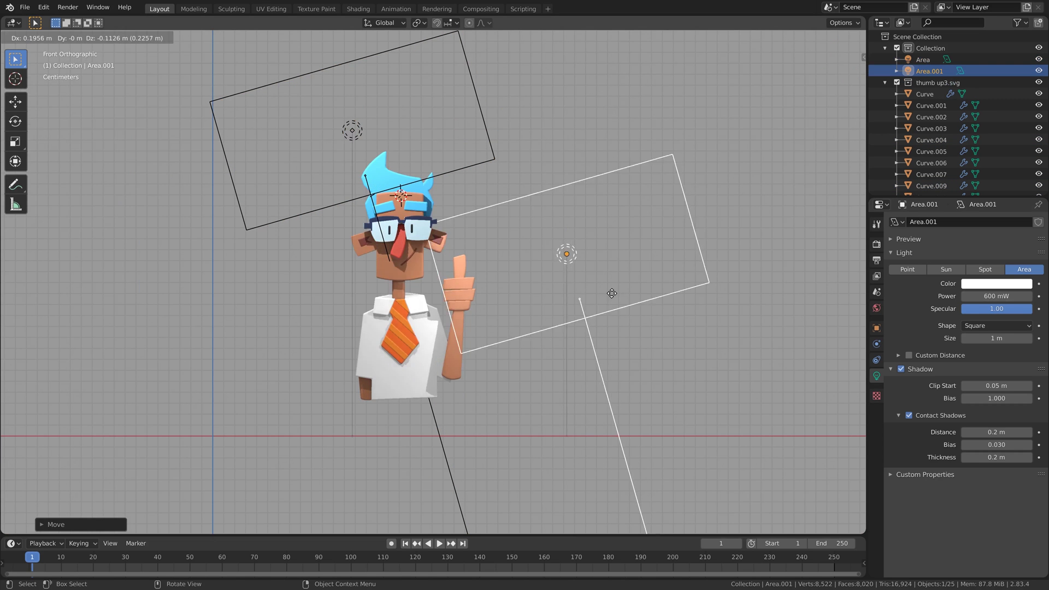
pyautogui.click(612, 294)
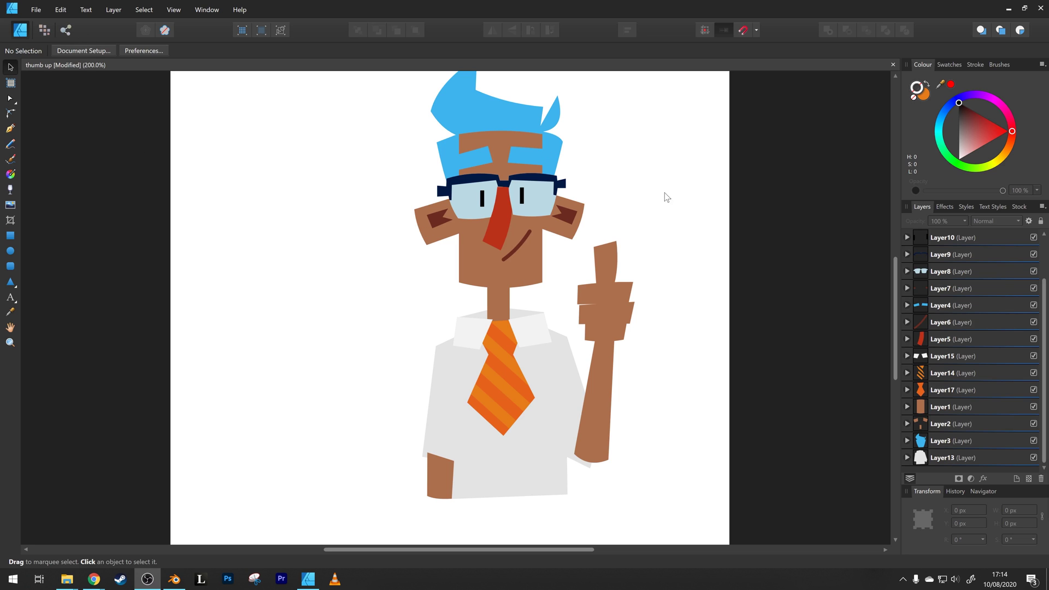
# - Export the drawing with the SVG preset, overwriting the existing thumb up3.svg
pyautogui.click(36, 10)
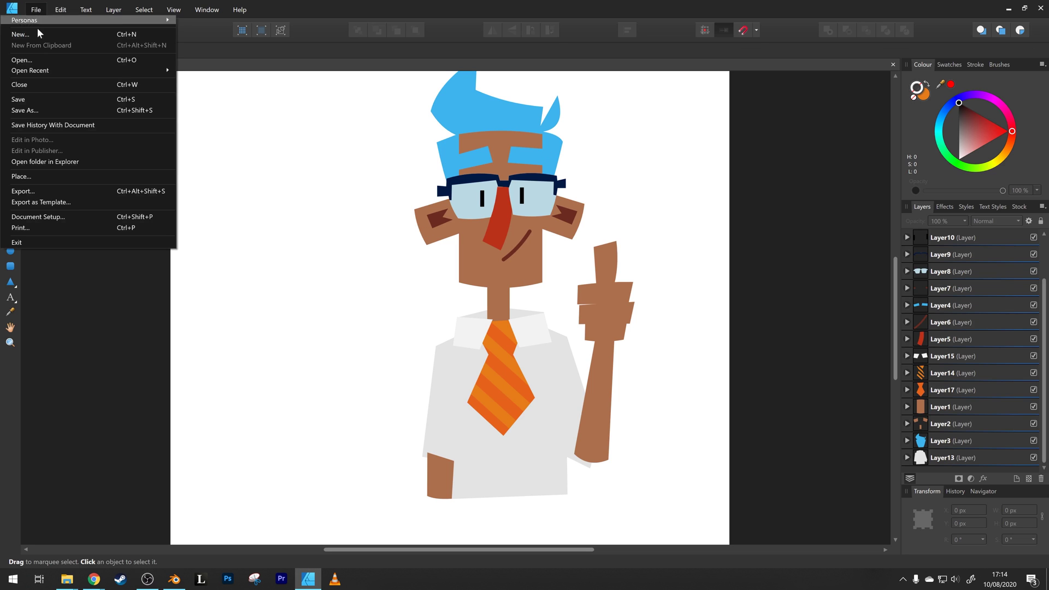
pyautogui.click(113, 187)
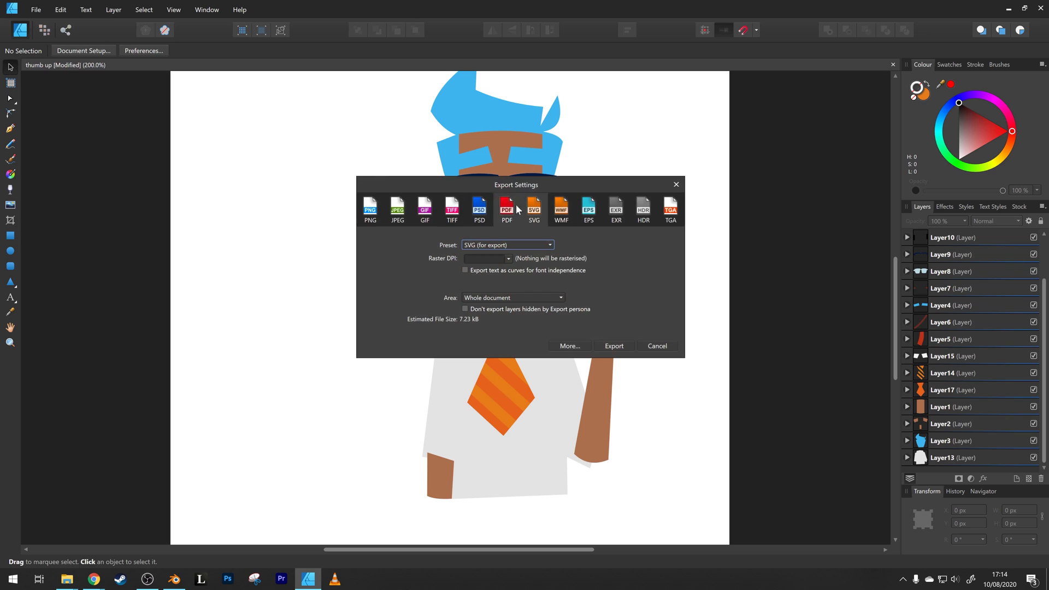
pyautogui.click(575, 309)
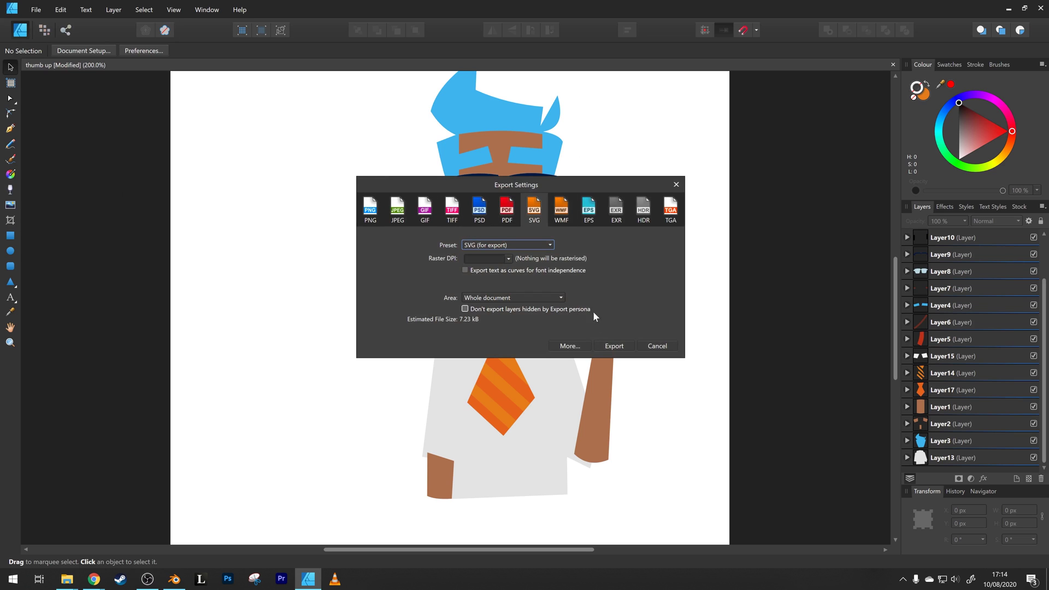
pyautogui.click(606, 347)
pyautogui.click(189, 158)
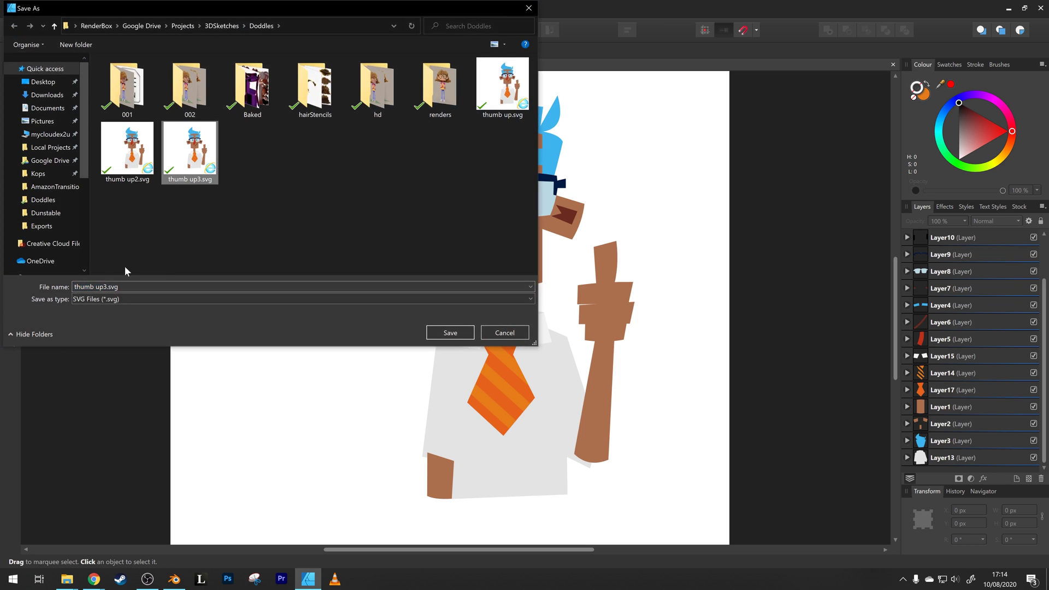
pyautogui.click(450, 333)
pyautogui.click(564, 333)
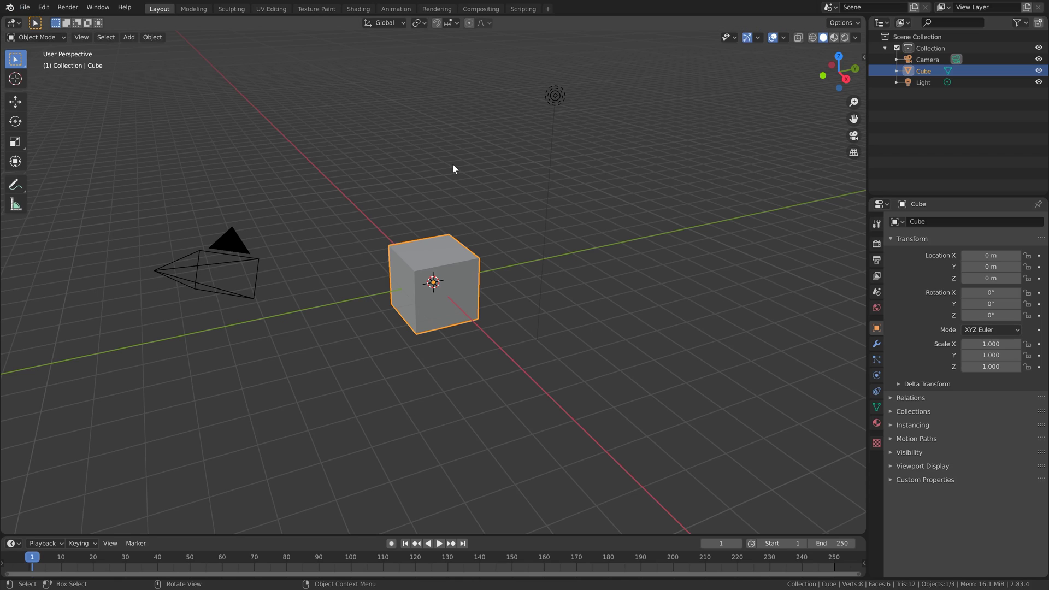
# - Delete the default camera, cube and light from the scene
pyautogui.click(566, 130)
pyautogui.press('a')
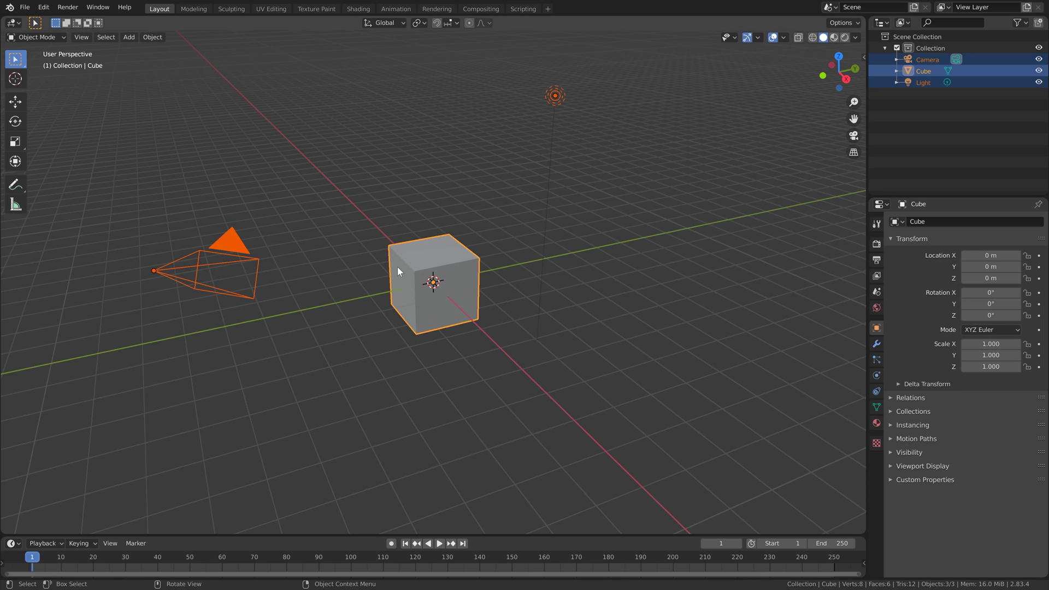
pyautogui.press('x')
pyautogui.click(487, 235)
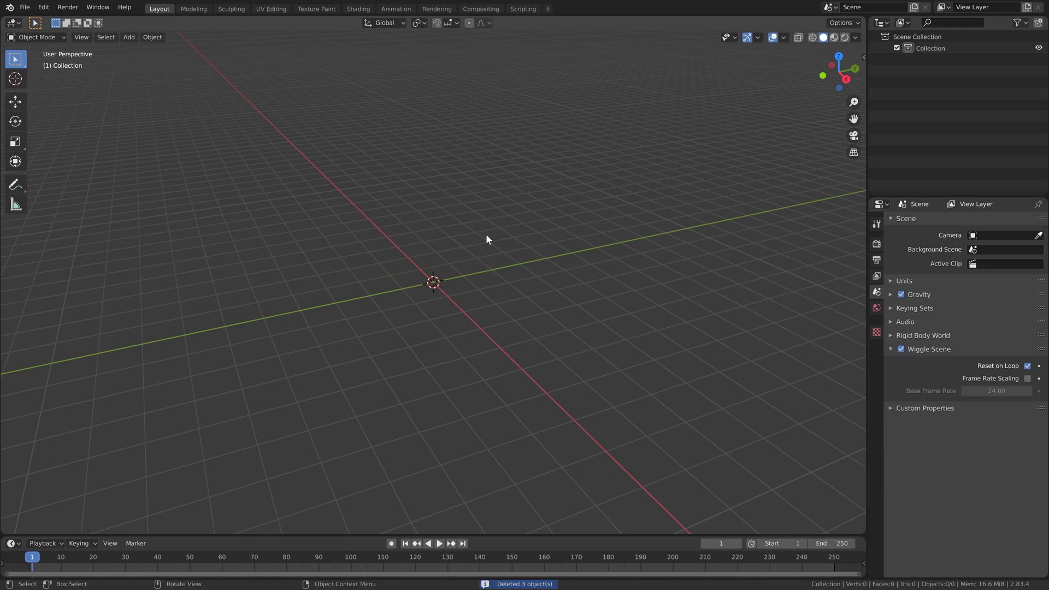
# - Import thumb up3.svg from the Doddles folder as Scalable Vector Graphics
pyautogui.click(25, 9)
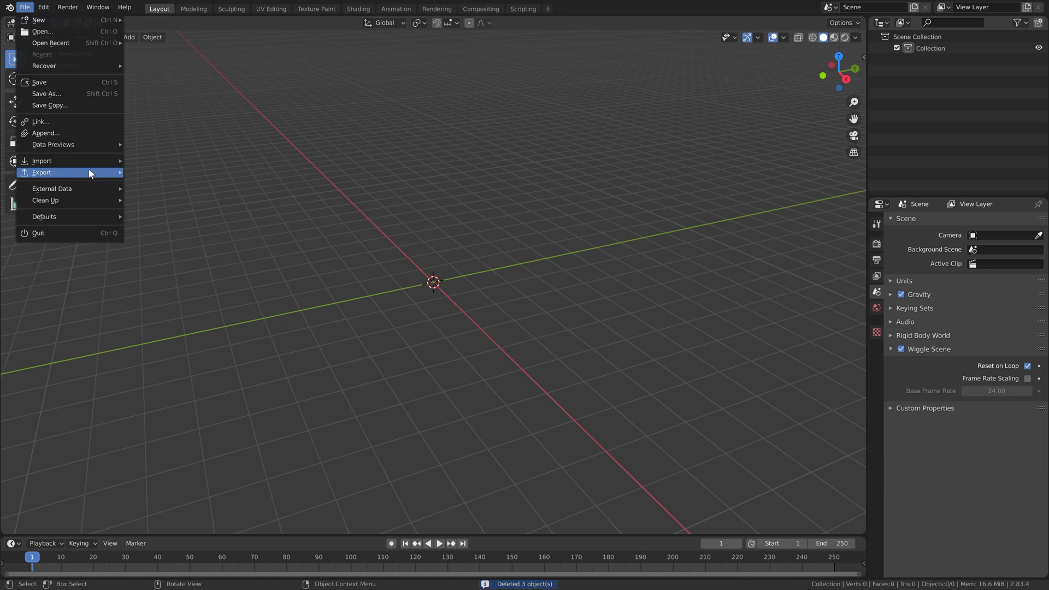
pyautogui.moveTo(84, 162)
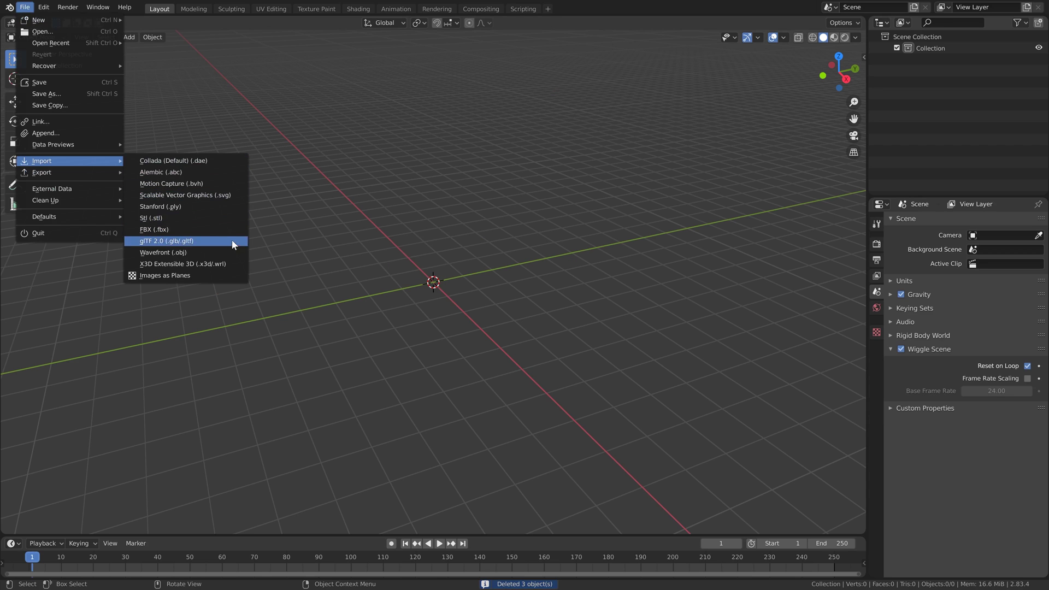
pyautogui.click(213, 198)
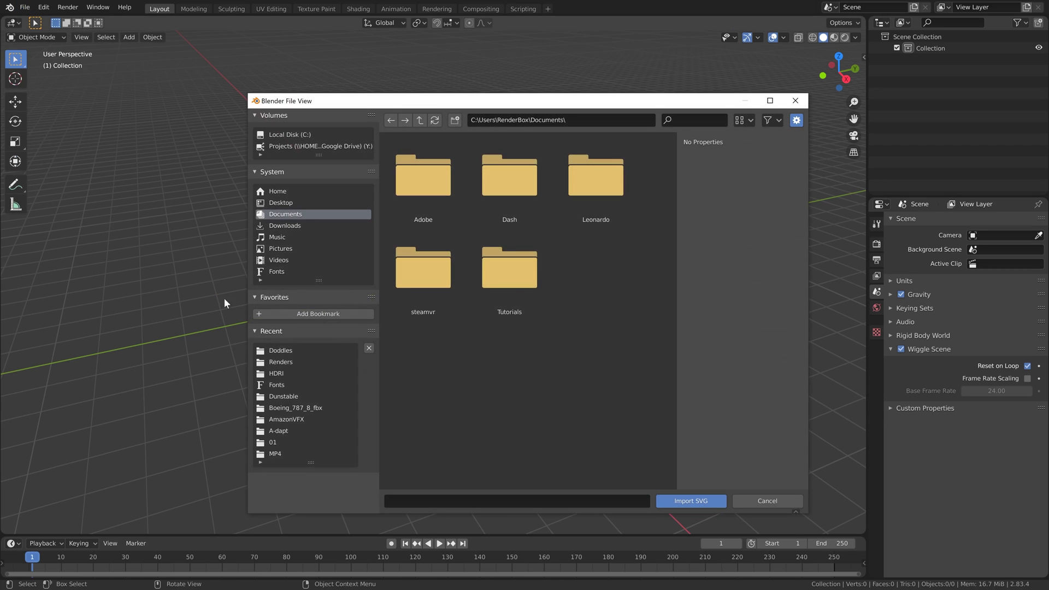
pyautogui.click(293, 350)
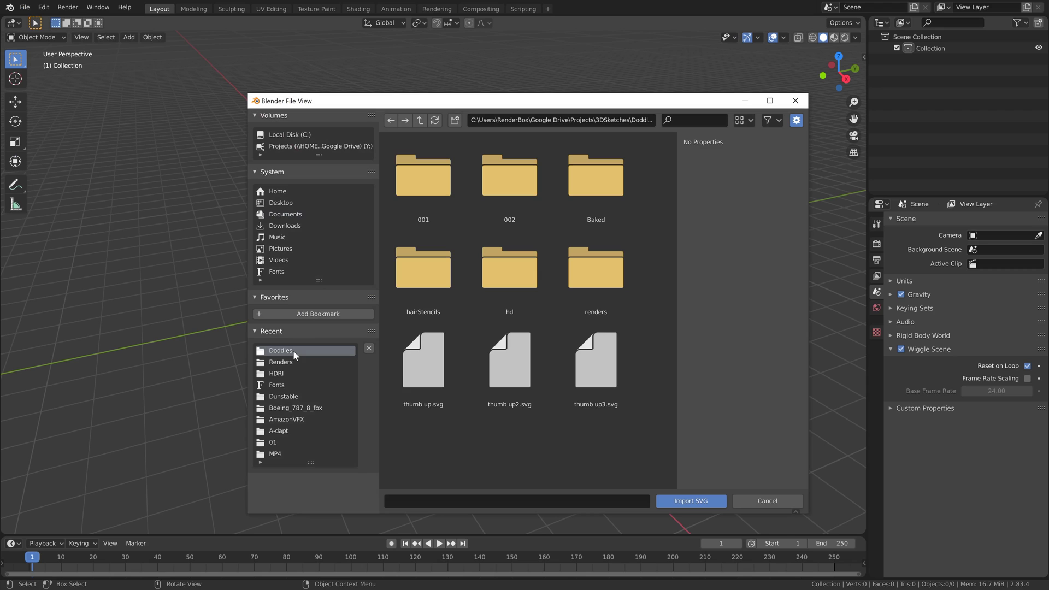
pyautogui.click(610, 392)
pyautogui.click(705, 502)
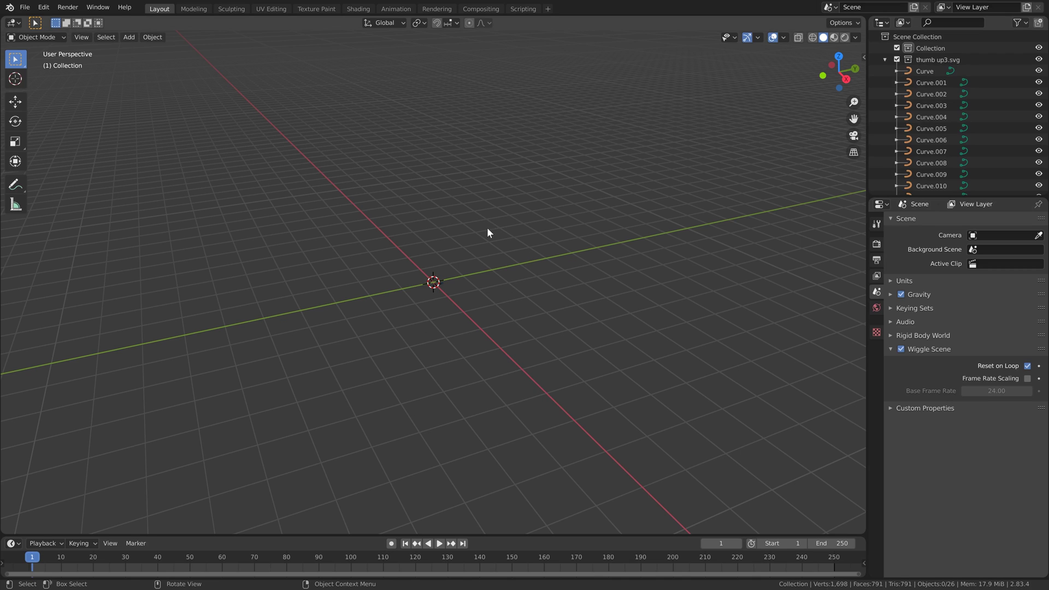
# - Select all 26 imported curves and frame them in the viewport
pyautogui.press('a')
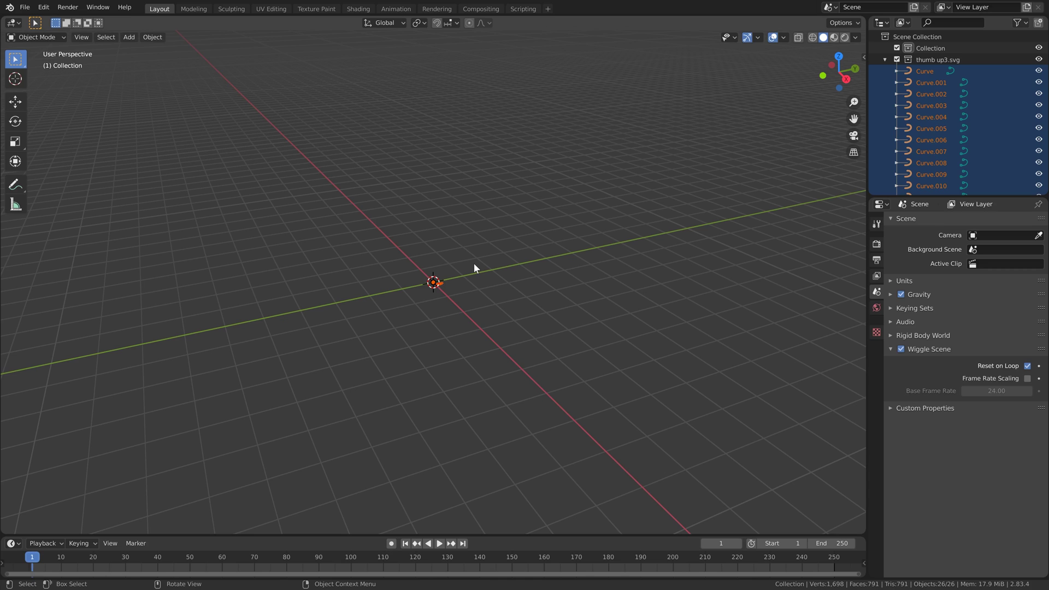
pyautogui.press('KP_Decimal')
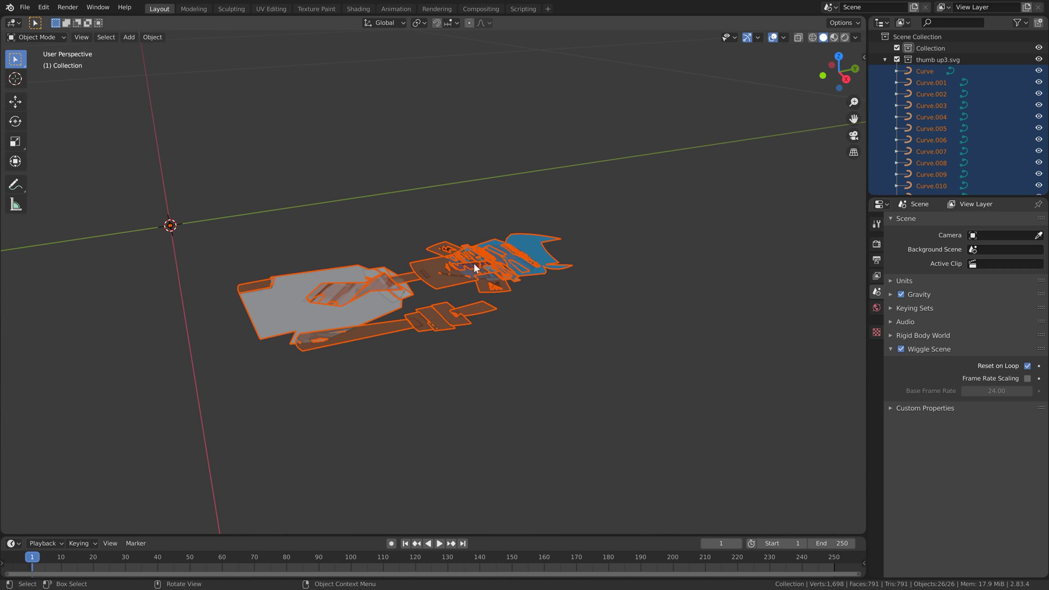
pyautogui.moveTo(328, 277); pyautogui.dragTo(465, 360, button='middle')
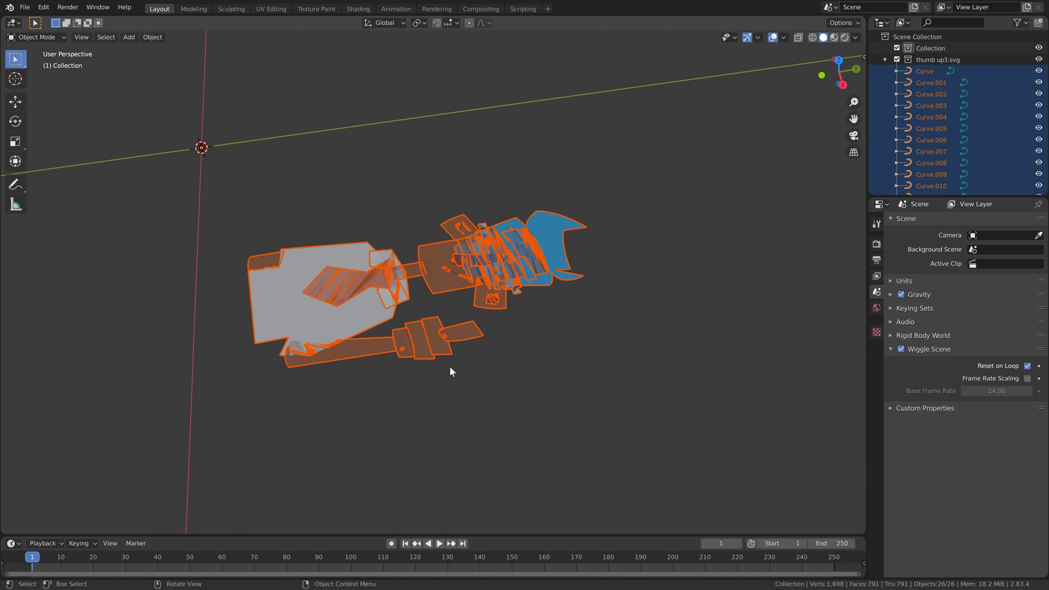
pyautogui.moveTo(379, 367); pyautogui.dragTo(548, 356, button='middle')
pyautogui.moveTo(531, 318); pyautogui.dragTo(430, 204, button='middle')
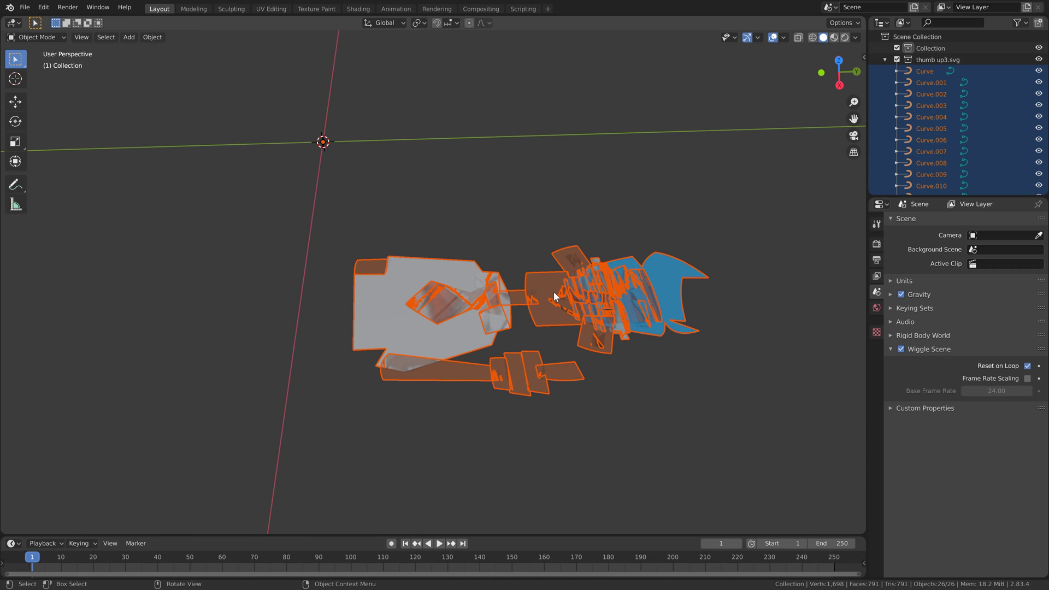
# - Rotate the selected curves 90° on the X axis so the character stands upright
pyautogui.press('r')
pyautogui.press('x')
pyautogui.click(623, 344)
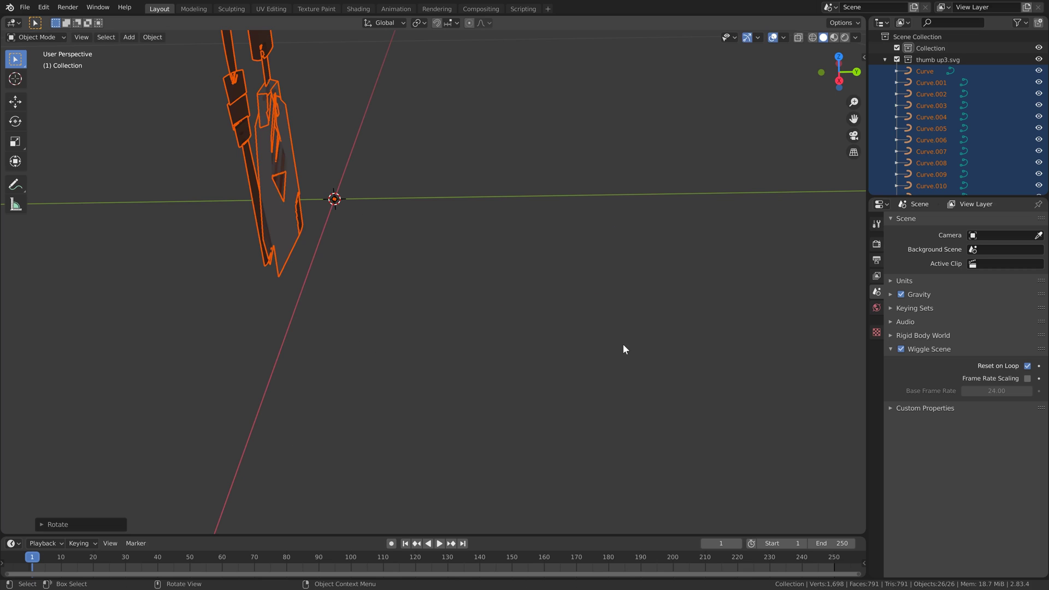
pyautogui.moveTo(483, 288); pyautogui.dragTo(555, 271, button='middle')
# - Select Curve.005, show its Curve data properties, and isolate it in local view
pyautogui.scroll(2, 555, 270)
pyautogui.click(931, 129)
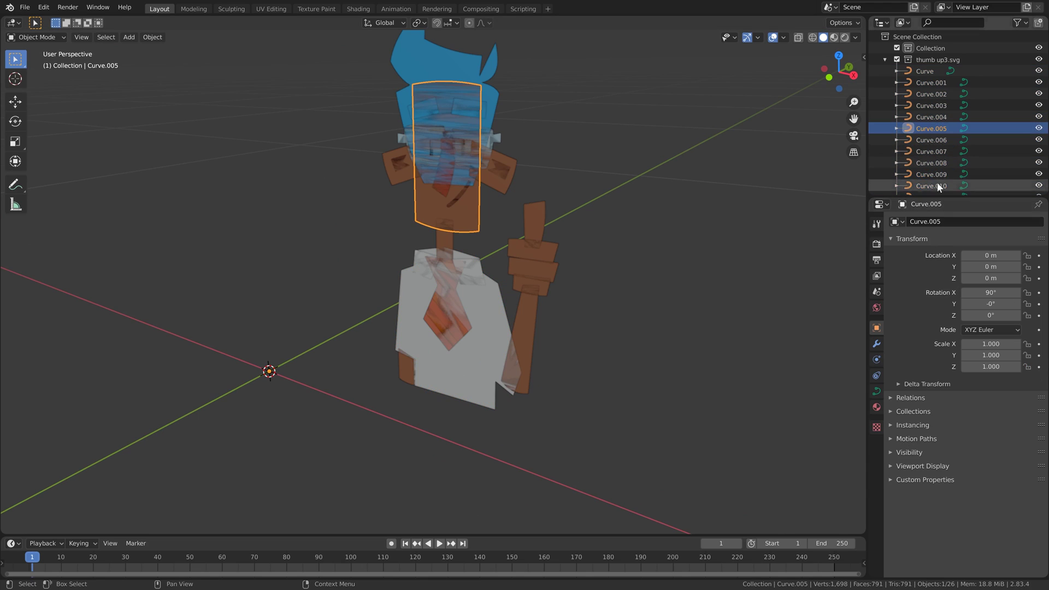
pyautogui.click(876, 392)
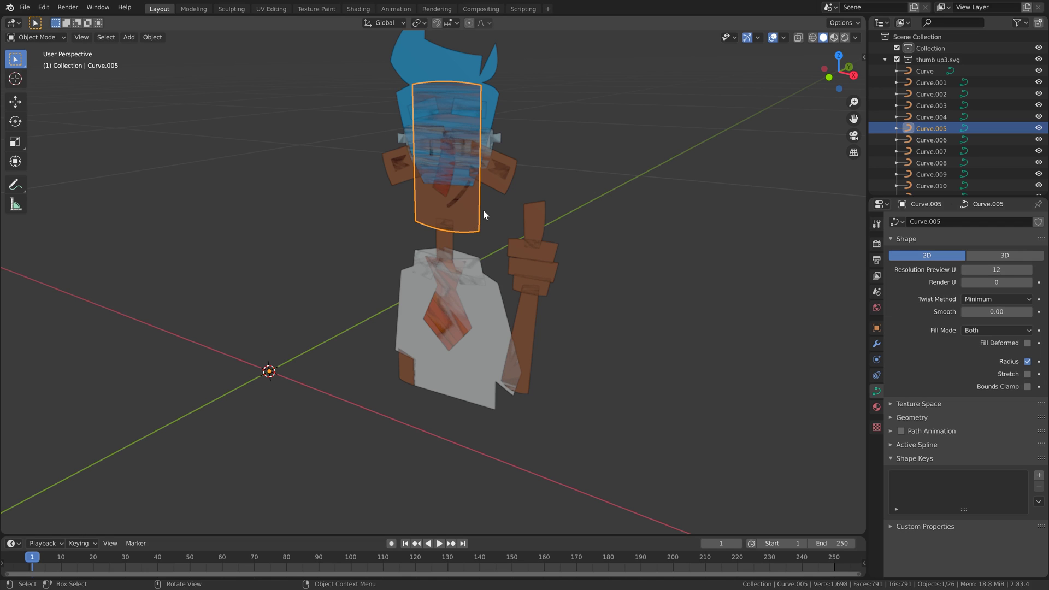
pyautogui.press('KP_Divide')
pyautogui.press('KP_Divide')
pyautogui.press('KP_Divide')
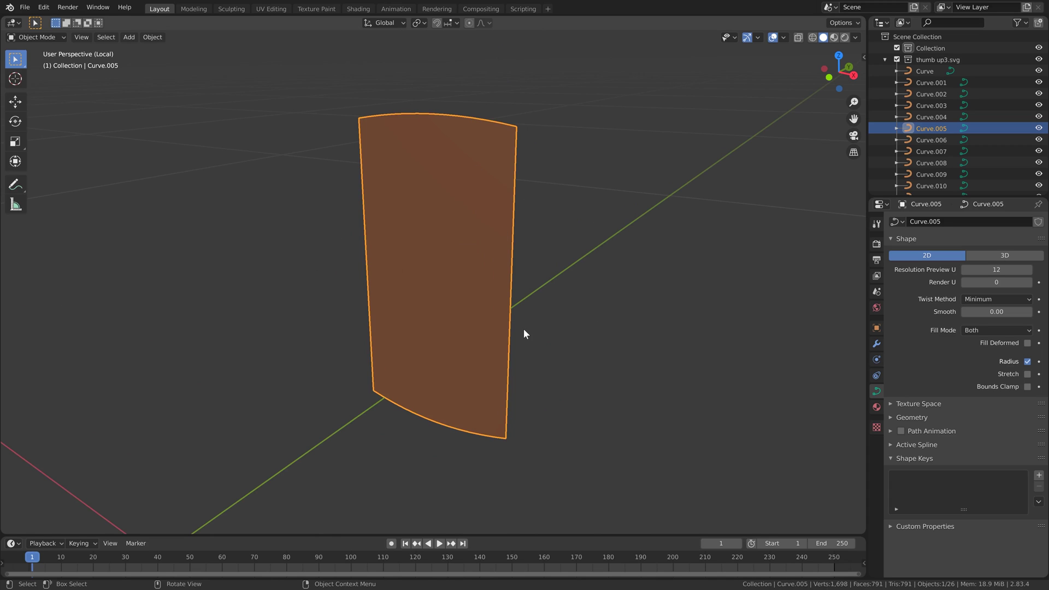
# - Give Curve.005 a 0.012 m extrude and a 0.003 m bevel depth
pyautogui.click(914, 418)
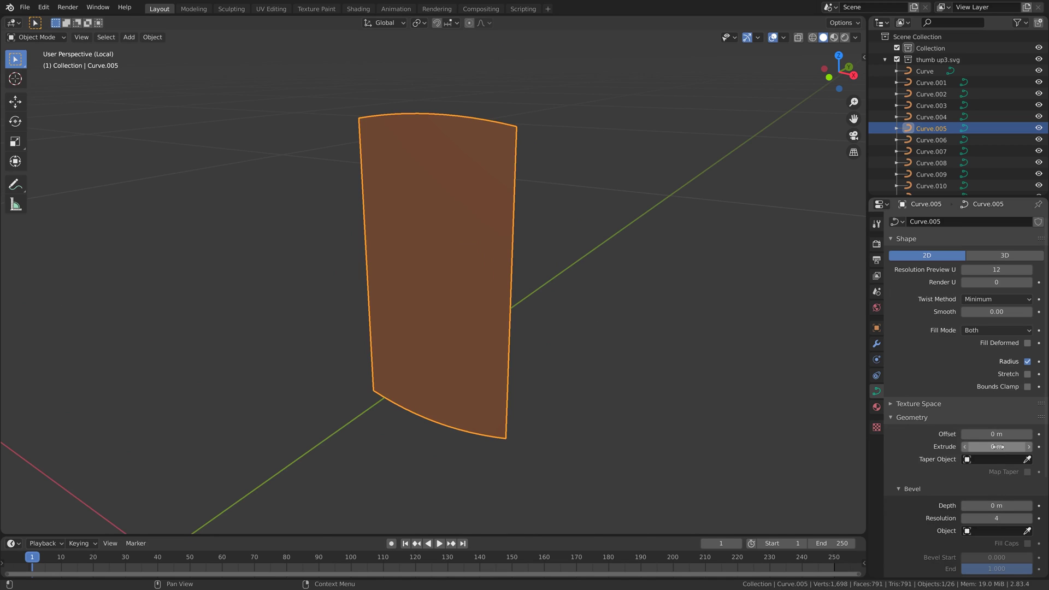
pyautogui.moveTo(990, 446); pyautogui.dragTo(1009, 447)
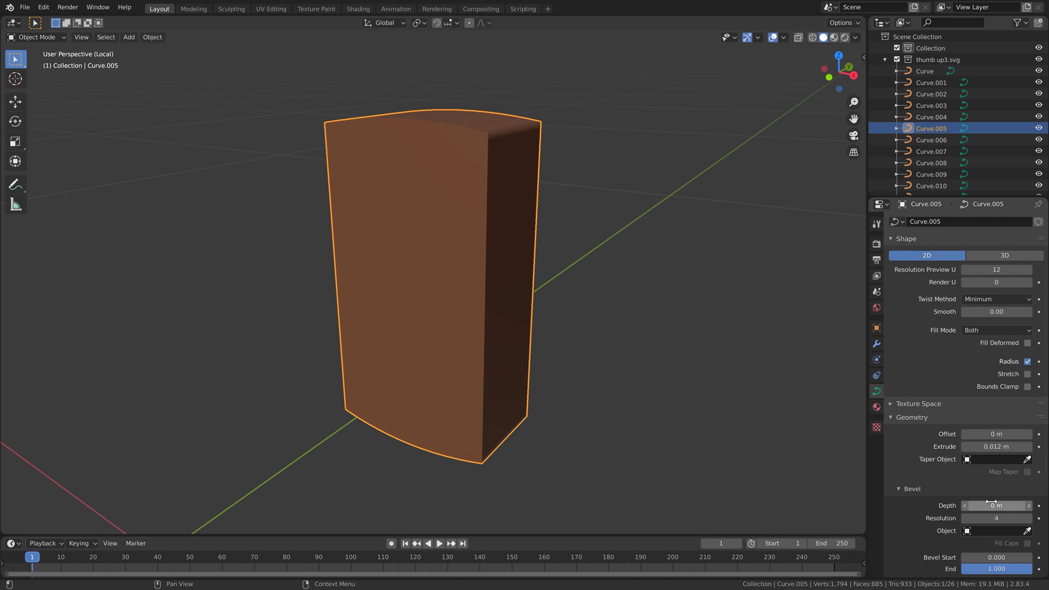
pyautogui.scroll(-3, 1013, 493)
pyautogui.moveTo(993, 451)
pyautogui.mouseDown()
pyautogui.moveTo(983, 450)
pyautogui.moveTo(996, 451)
pyautogui.mouseUp()
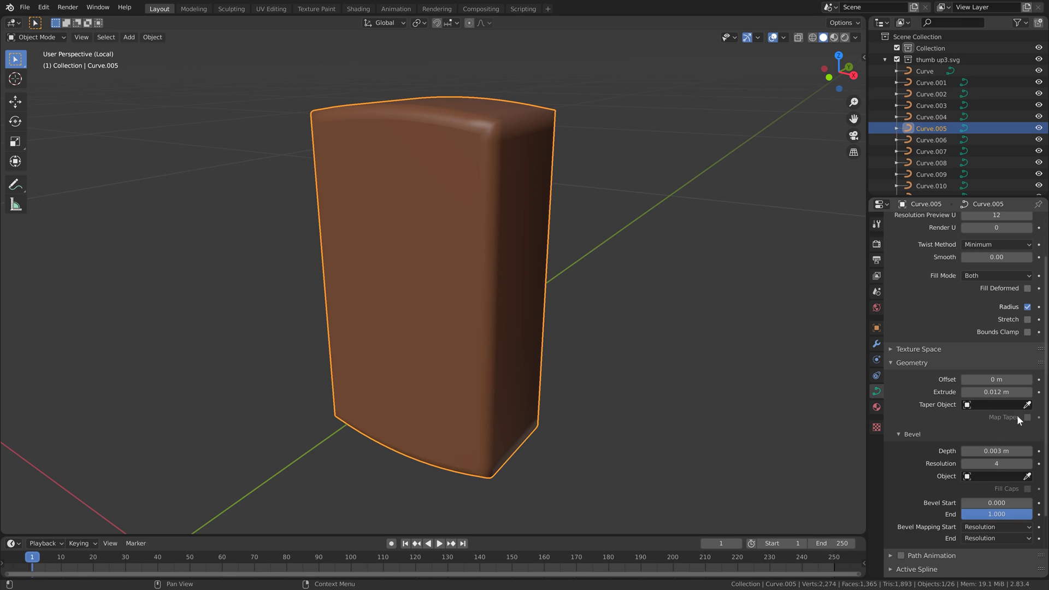
# - Try geometry offsets of 0.001 and -0.002, settling on -0.001 m
pyautogui.click(983, 379)
pyautogui.write('0.001')
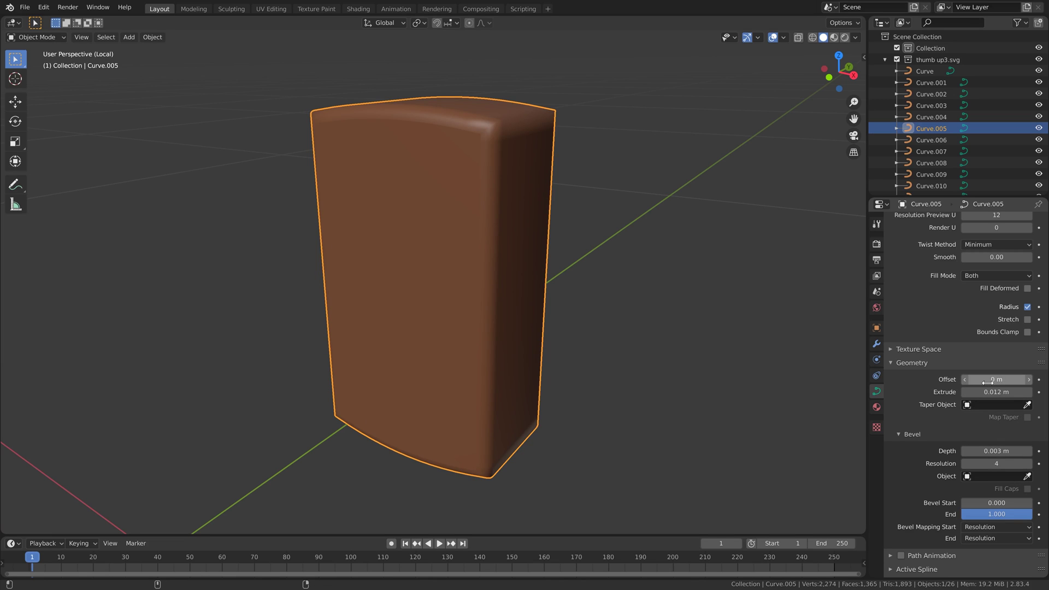
pyautogui.press('Return')
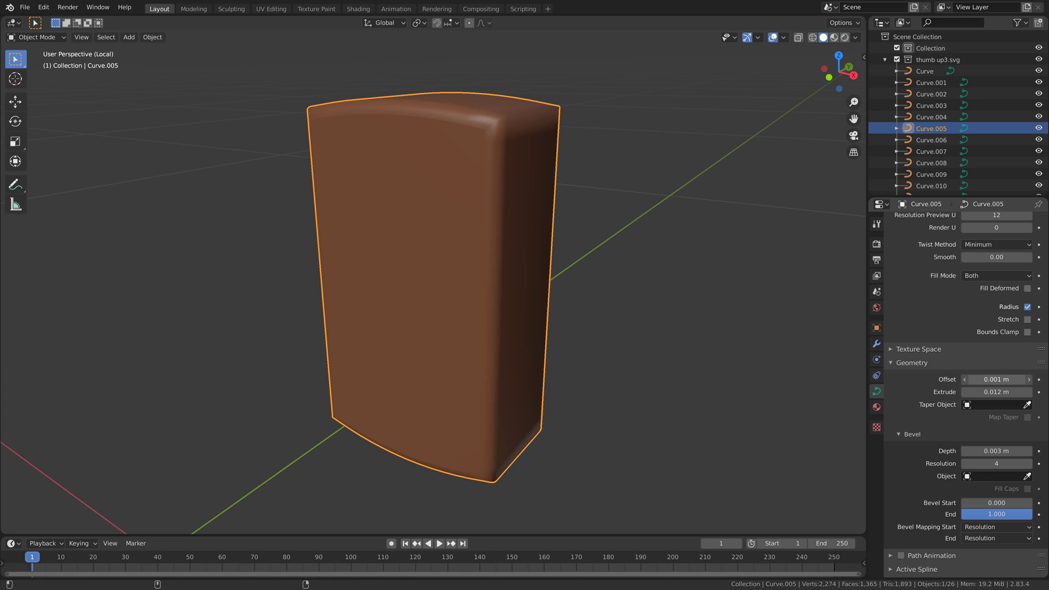
pyautogui.hotkey('ctrl', 'z')
pyautogui.click(983, 380)
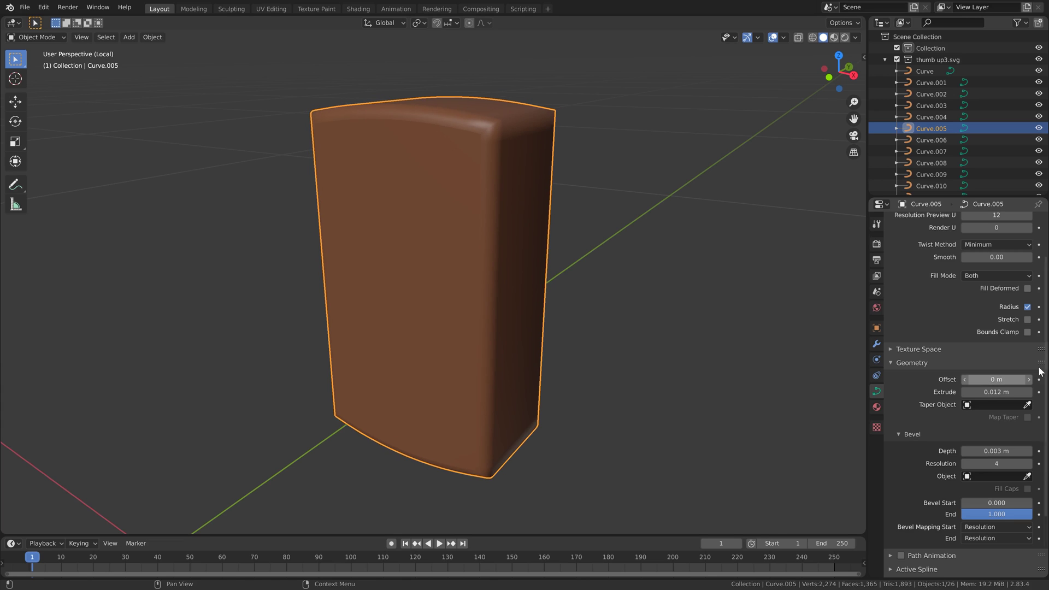
pyautogui.write('-0.002')
pyautogui.press('Return')
pyautogui.click(995, 379)
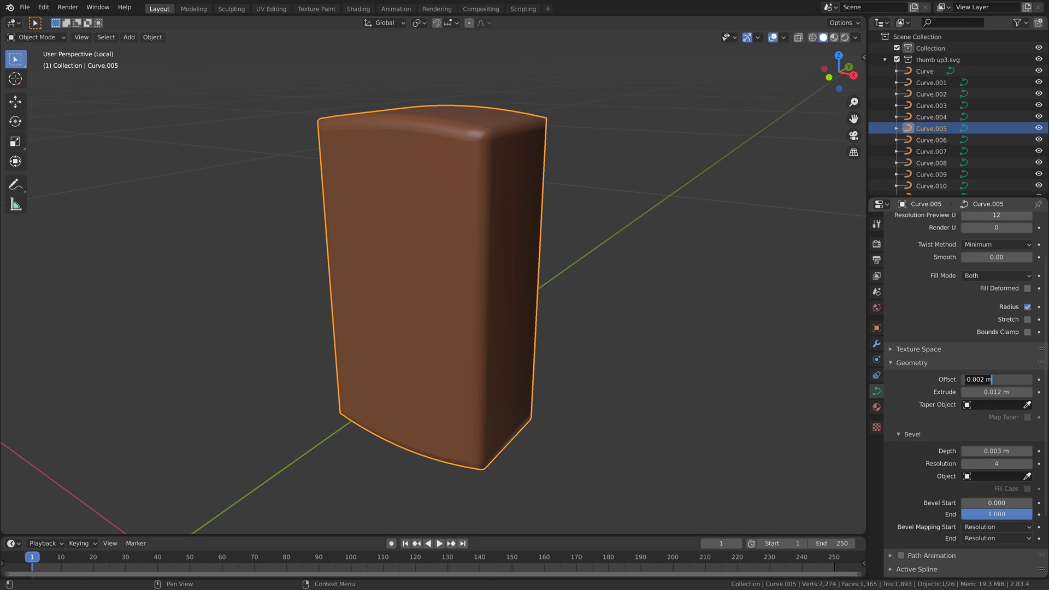
pyautogui.press('Left')
pyautogui.press('Left')
pyautogui.press('BackSpace')
pyautogui.write('1')
pyautogui.press('Return')
pyautogui.moveTo(667, 270); pyautogui.dragTo(560, 300, button='middle')
# - Leave local view, select all pieces, and copy the 0.003 m bevel depth to all of them
pyautogui.press('KP_Divide')
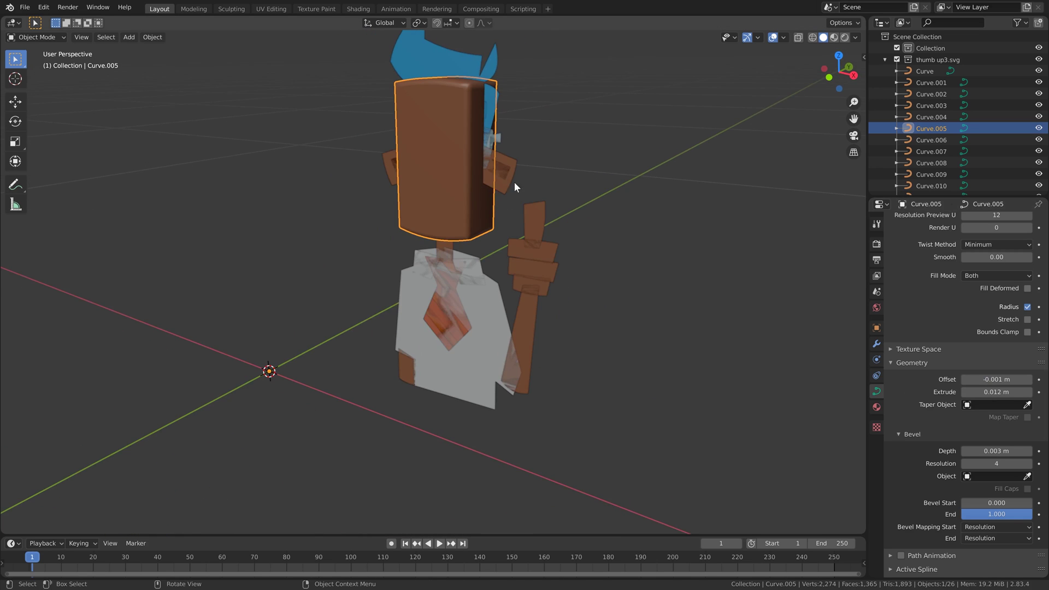
pyautogui.press('KP_Divide')
pyautogui.press('KP_Divide')
pyautogui.moveTo(503, 204); pyautogui.dragTo(534, 225, button='middle')
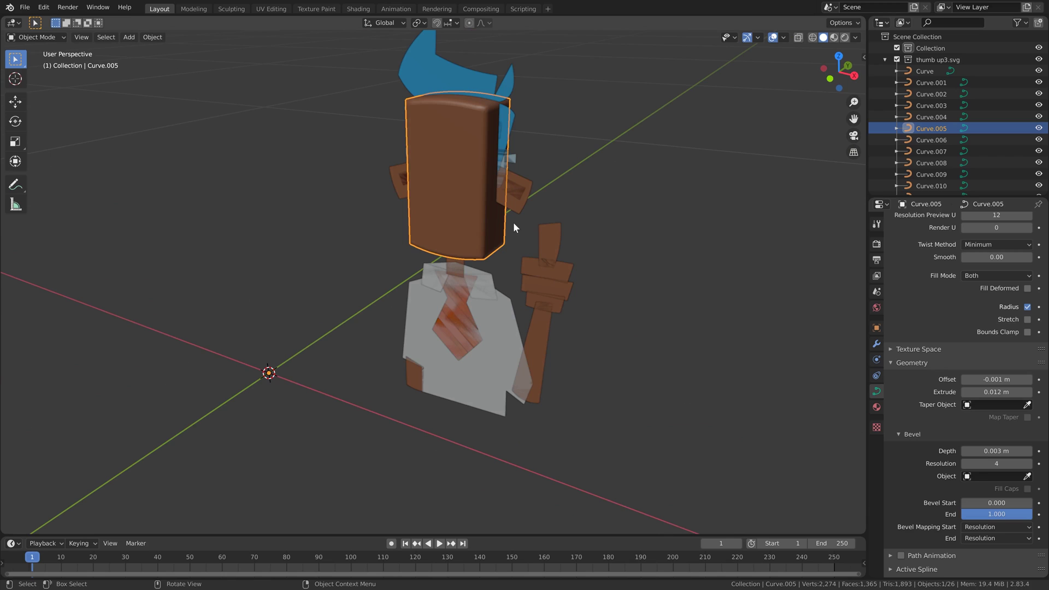
pyautogui.press('a')
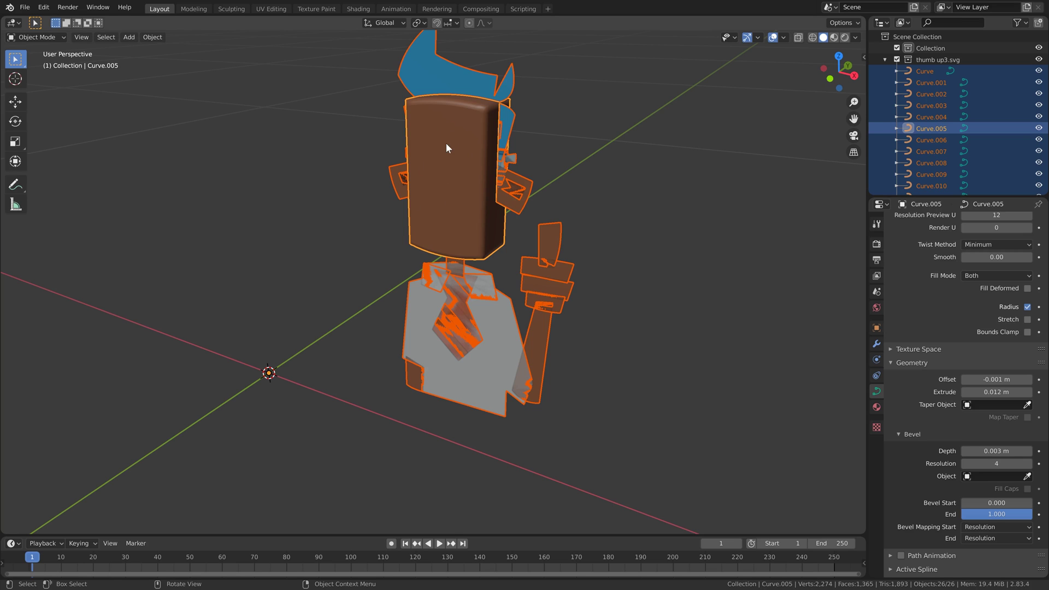
pyautogui.rightClick(994, 451)
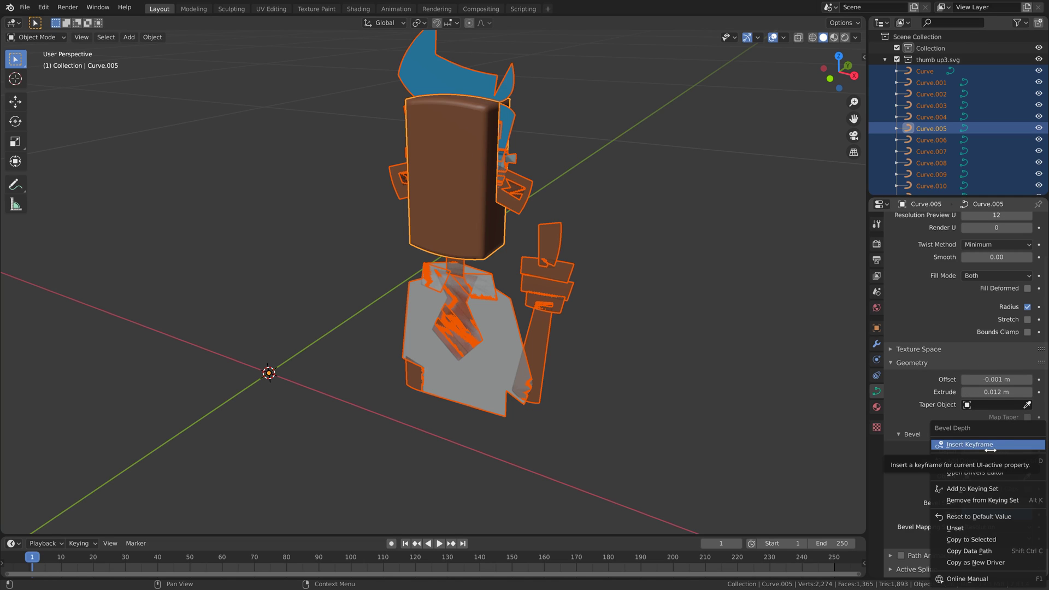
pyautogui.click(1004, 539)
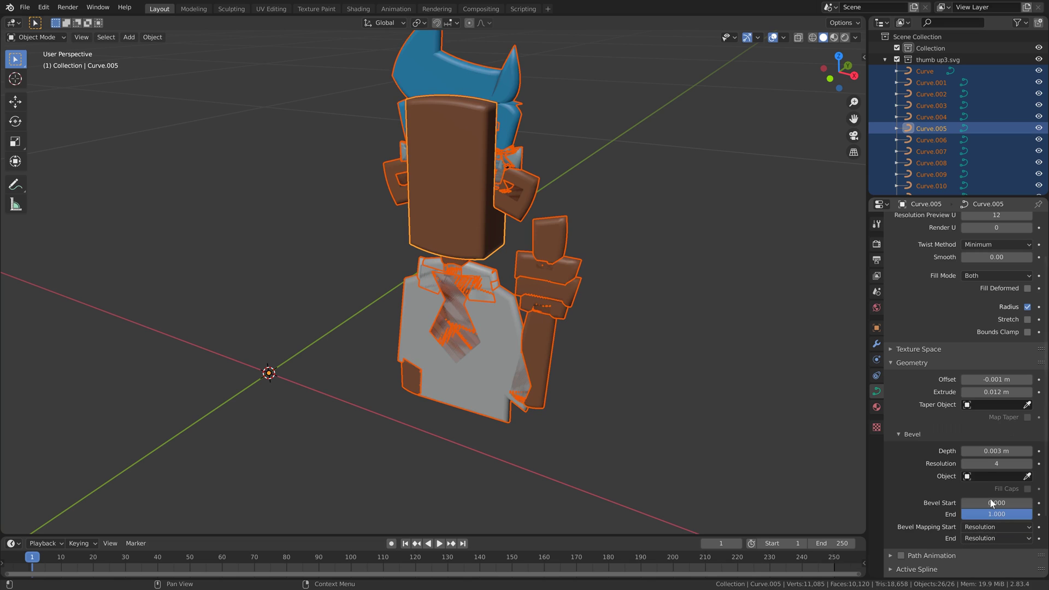
pyautogui.rightClick(991, 391)
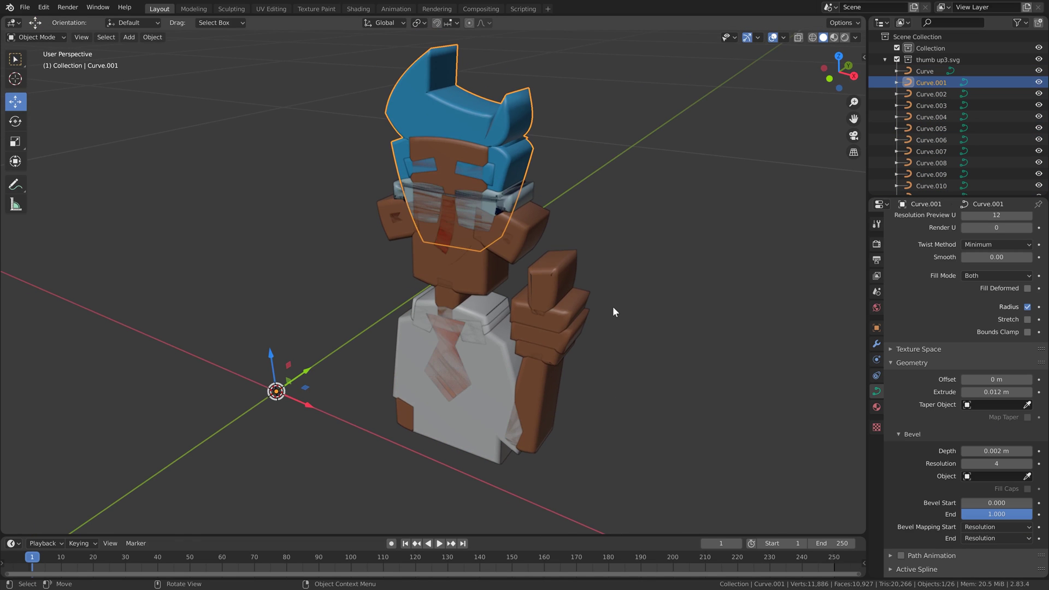
# - Set every piece's origin to its center of mass
pyautogui.press('a')
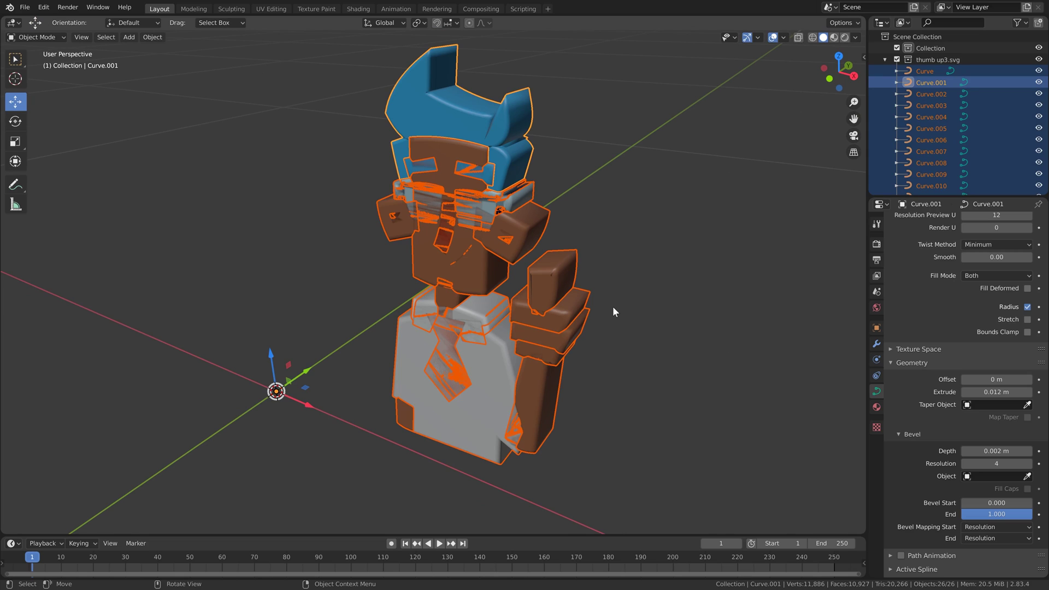
pyautogui.click(159, 39)
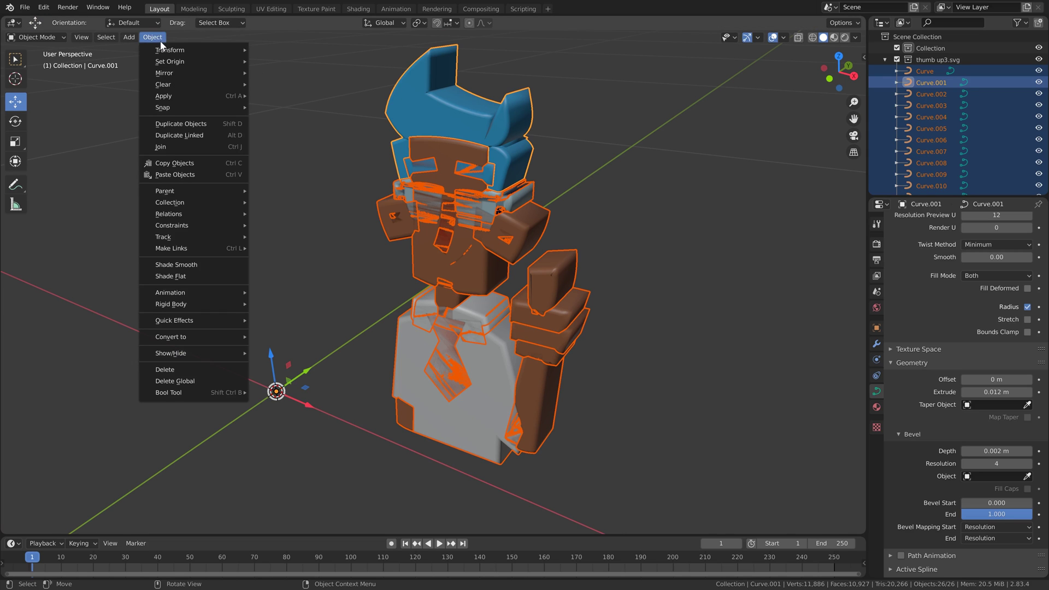
pyautogui.moveTo(177, 62)
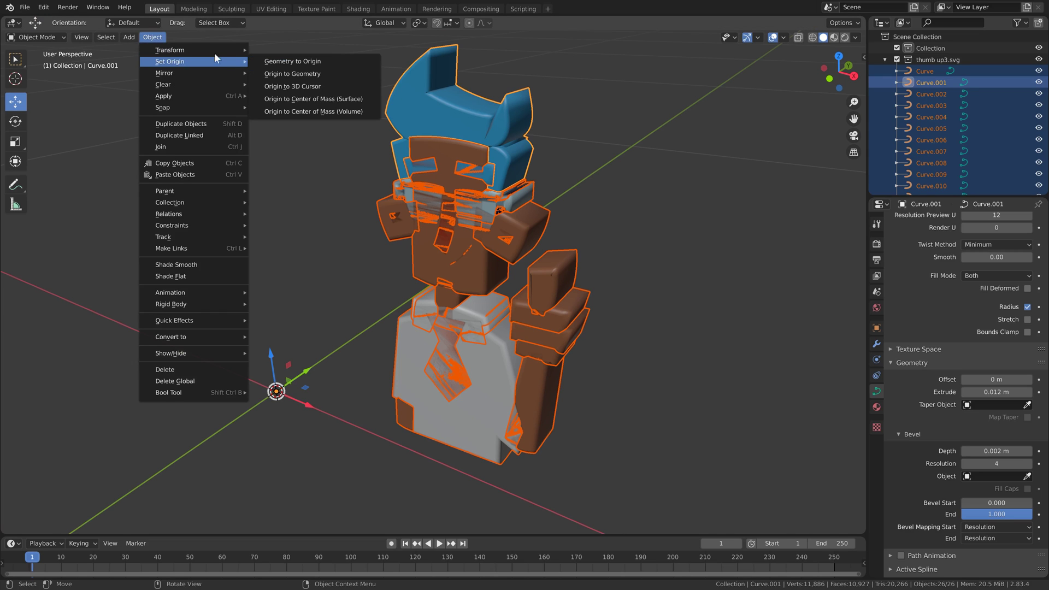
pyautogui.click(360, 99)
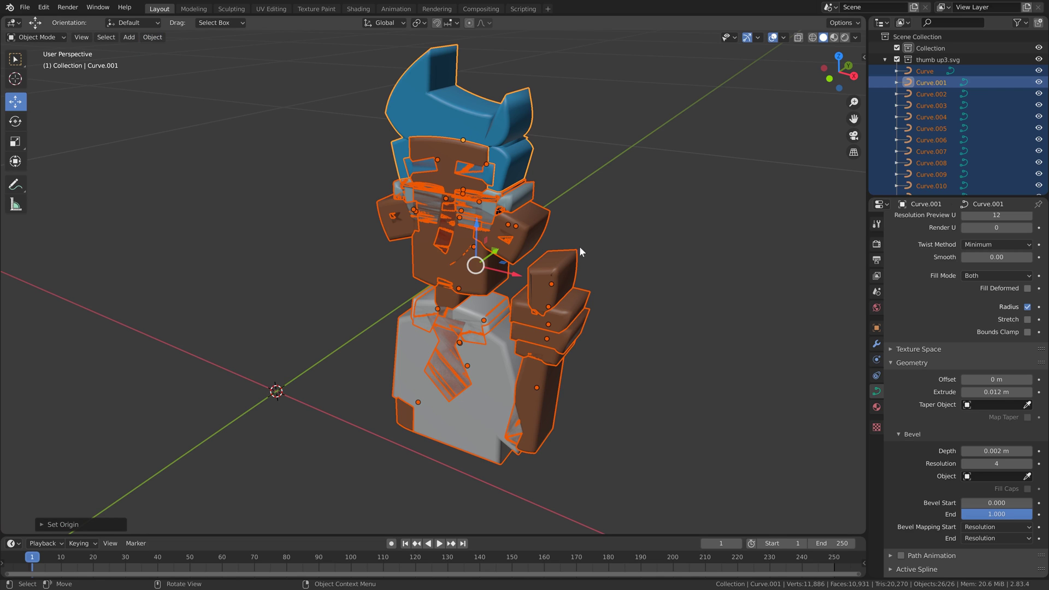
# - Shift the hair, neck and shirt pieces in depth so they layer cleanly
pyautogui.click(537, 113)
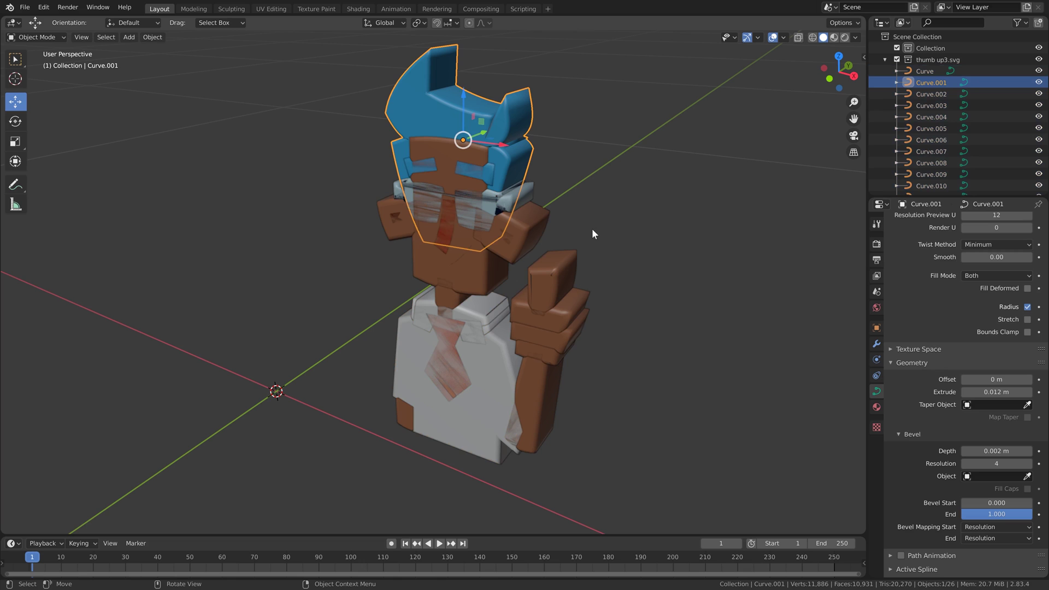
pyautogui.moveTo(483, 136); pyautogui.dragTo(507, 138)
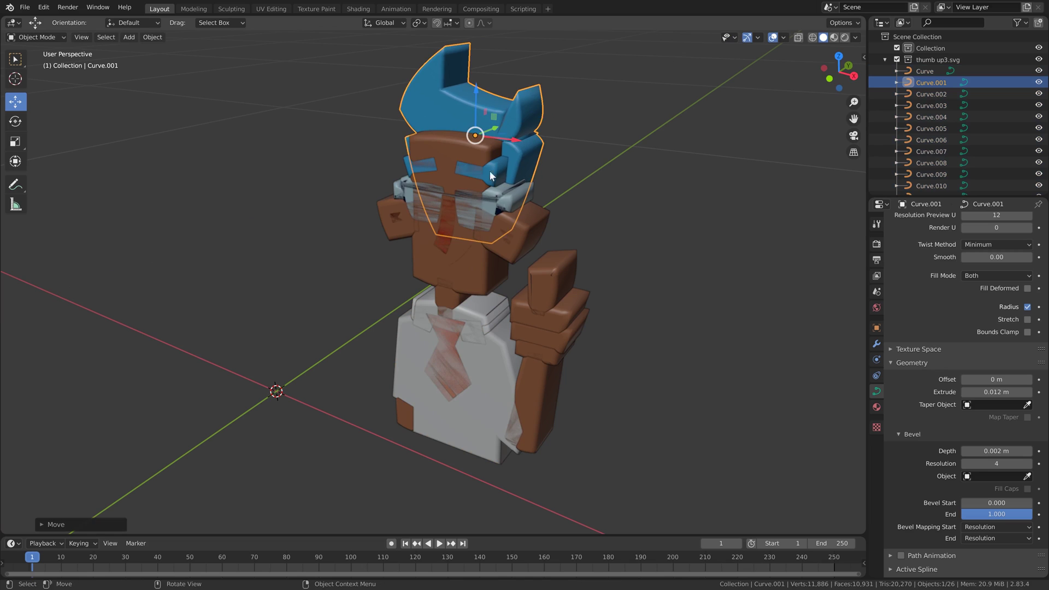
pyautogui.click(457, 305)
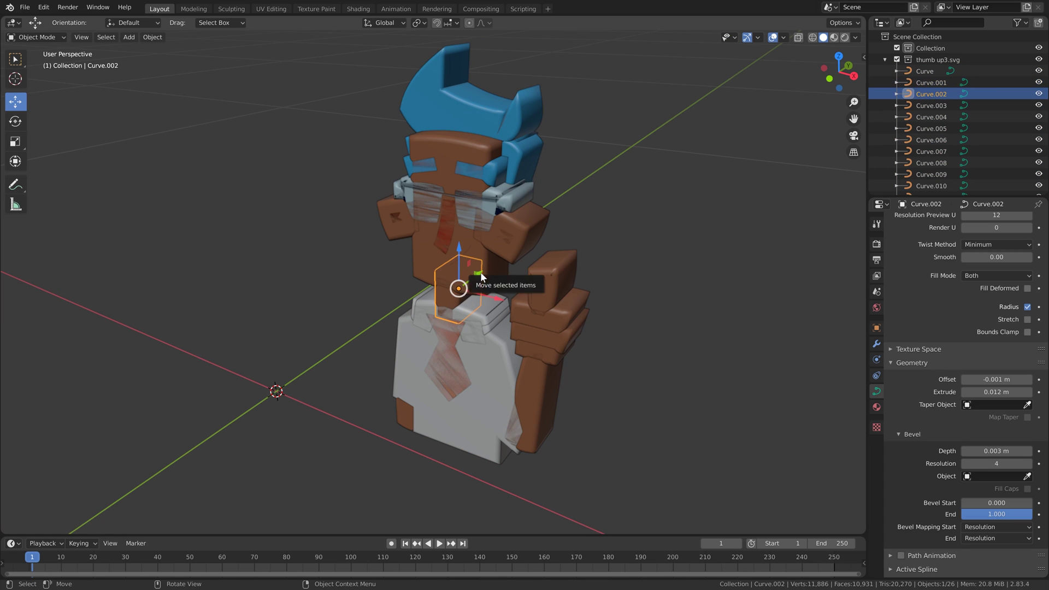
pyautogui.moveTo(480, 271); pyautogui.dragTo(492, 267)
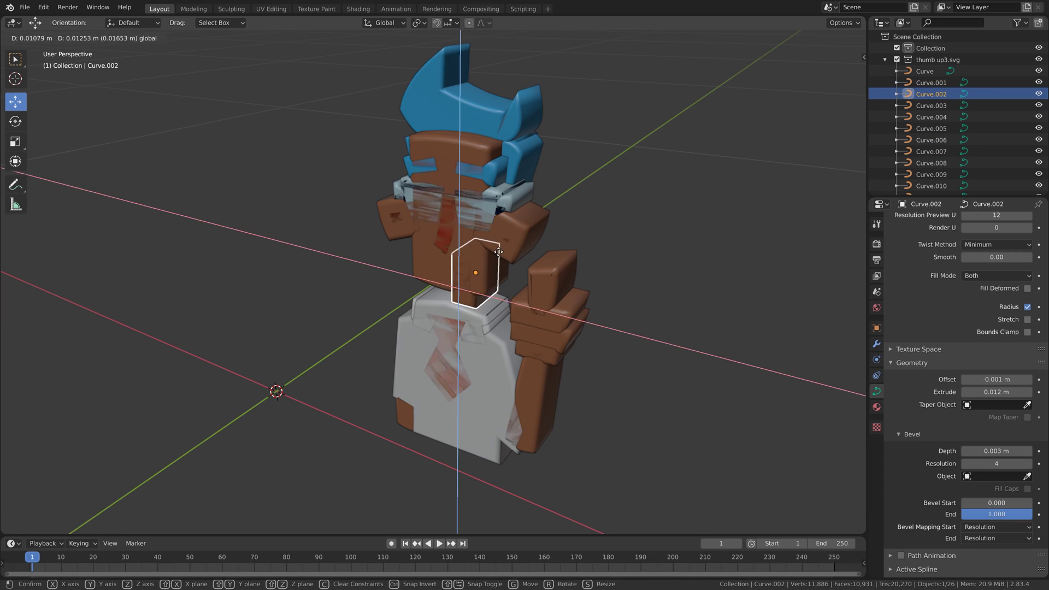
pyautogui.moveTo(481, 271); pyautogui.dragTo(542, 230, button='middle')
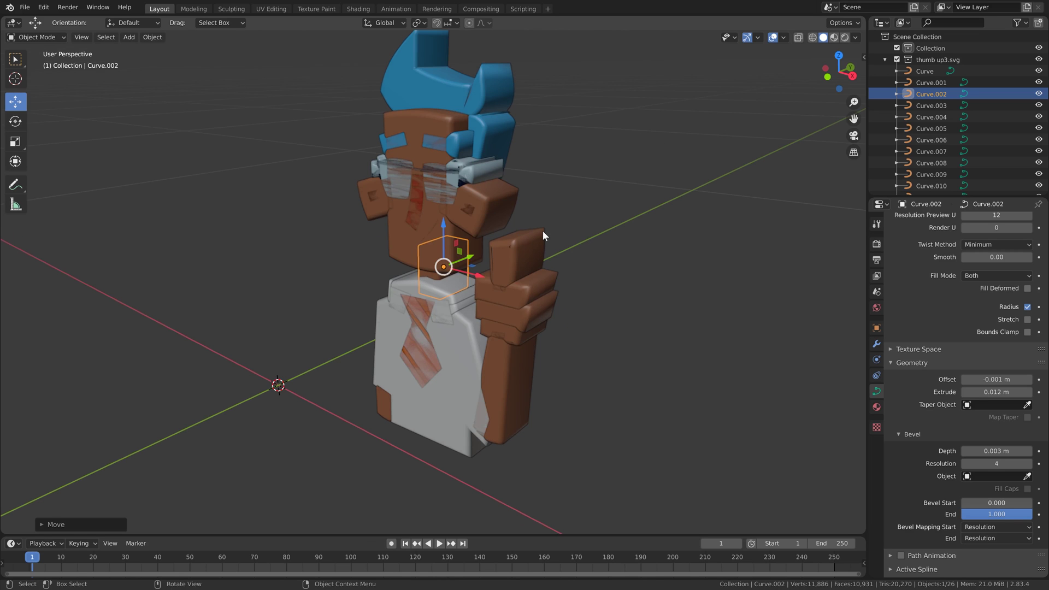
pyautogui.click(497, 208)
pyautogui.moveTo(497, 209); pyautogui.dragTo(726, 381, button='middle')
pyautogui.click(540, 385)
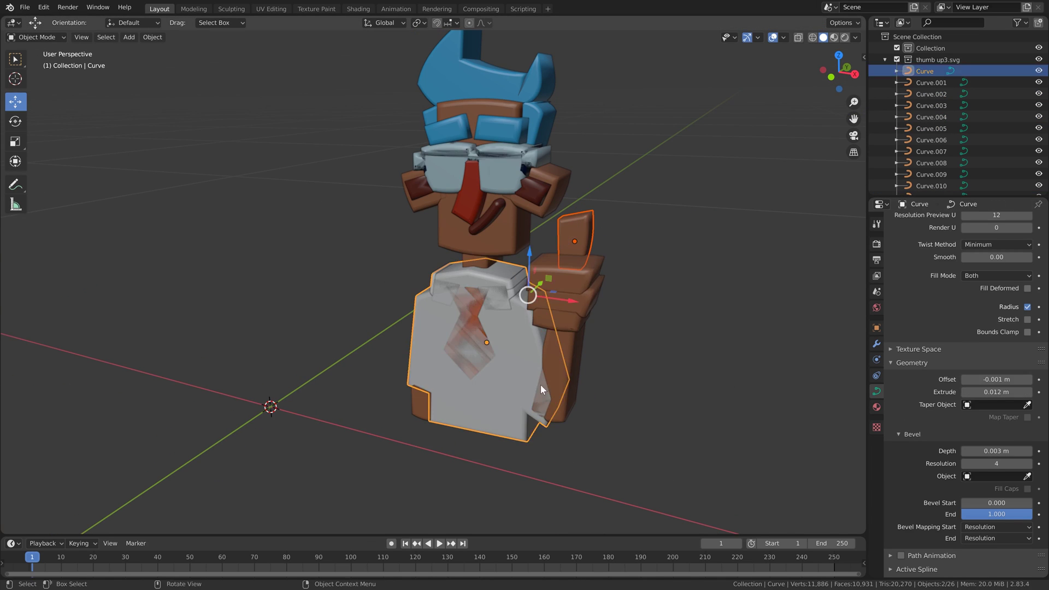
pyautogui.moveTo(540, 385); pyautogui.dragTo(549, 309)
pyautogui.moveTo(548, 309); pyautogui.dragTo(573, 234, button='middle')
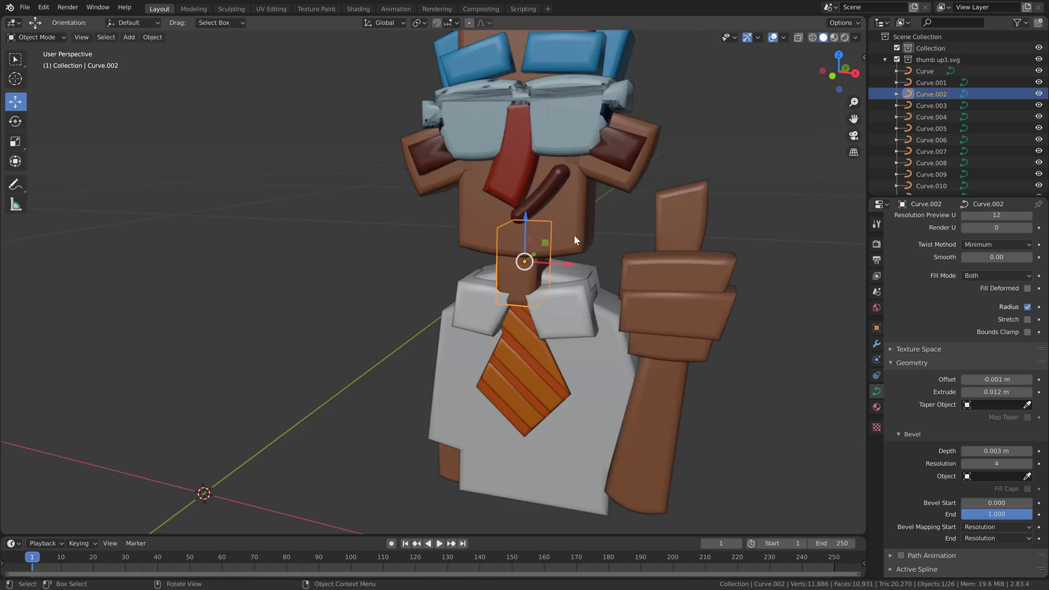
# - Thin the glasses frame Curve.017 to a 0.007 m extrude and 0.0008 m bevel
pyautogui.click(549, 237)
pyautogui.click(706, 356)
pyautogui.moveTo(675, 271); pyautogui.dragTo(492, 340, button='middle')
pyautogui.click(492, 339)
pyautogui.scroll(4, 491, 219)
pyautogui.click(350, 180)
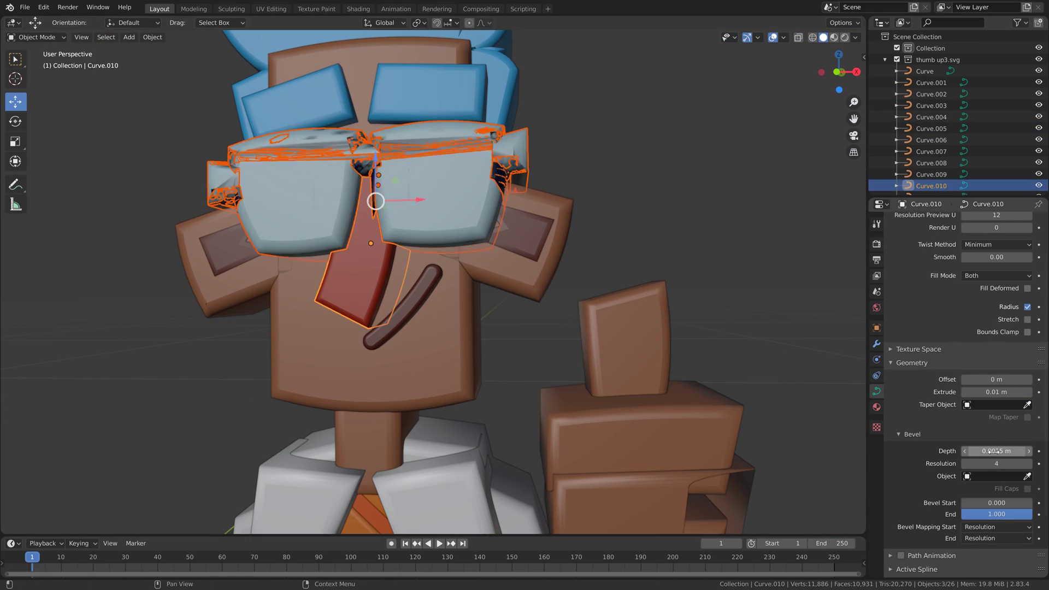
pyautogui.click(309, 195)
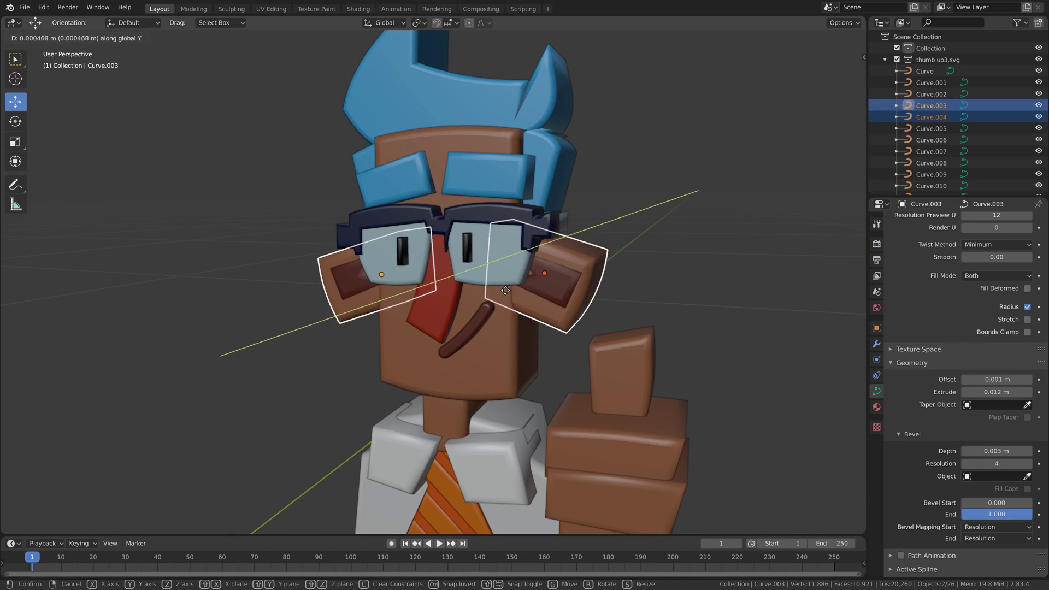
pyautogui.click(981, 451)
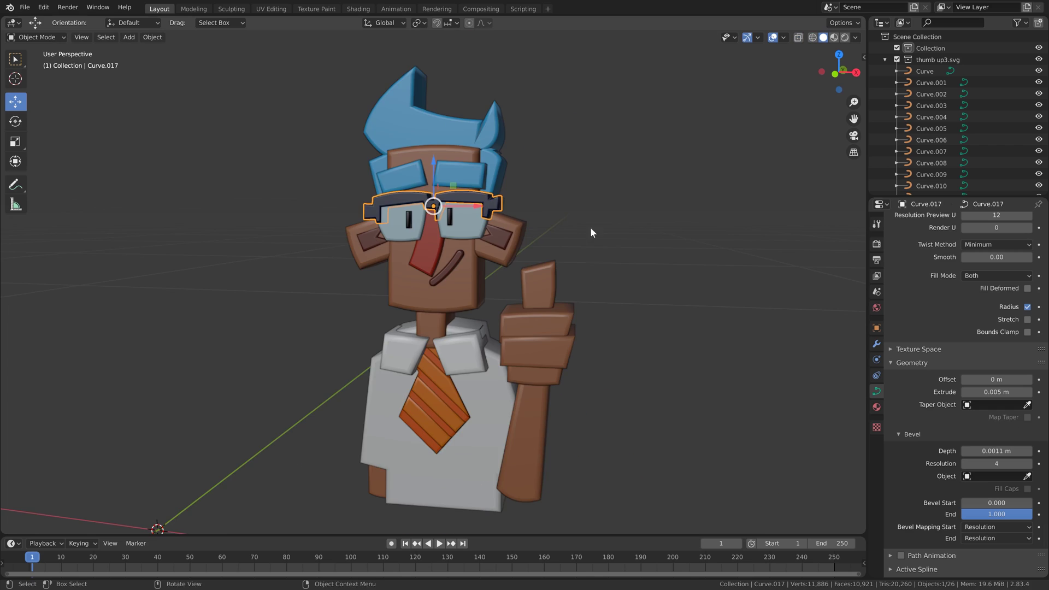
pyautogui.scroll(4, 590, 228)
pyautogui.click(599, 211)
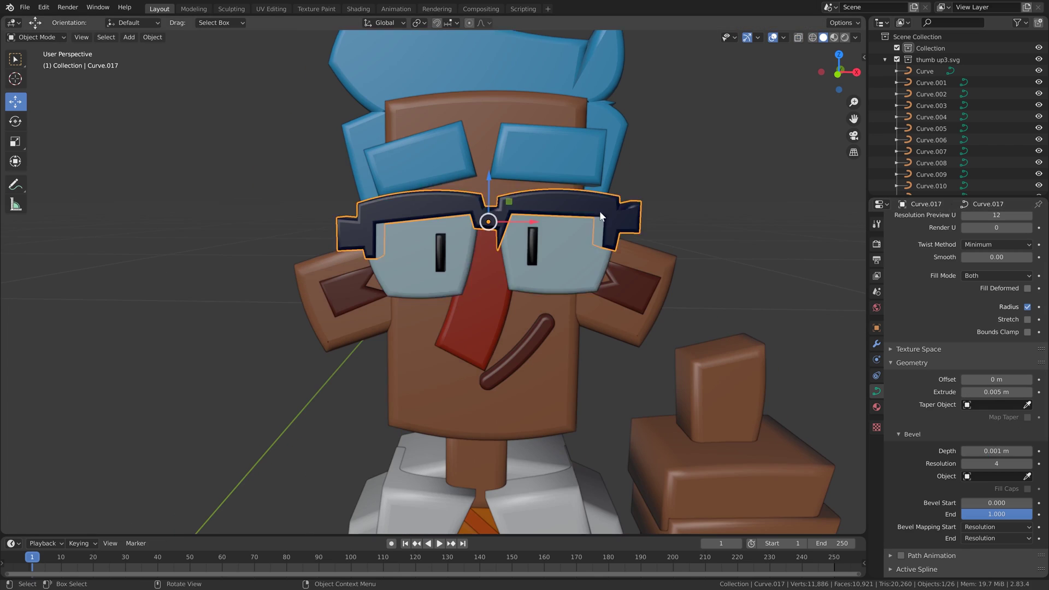
pyautogui.press('Return')
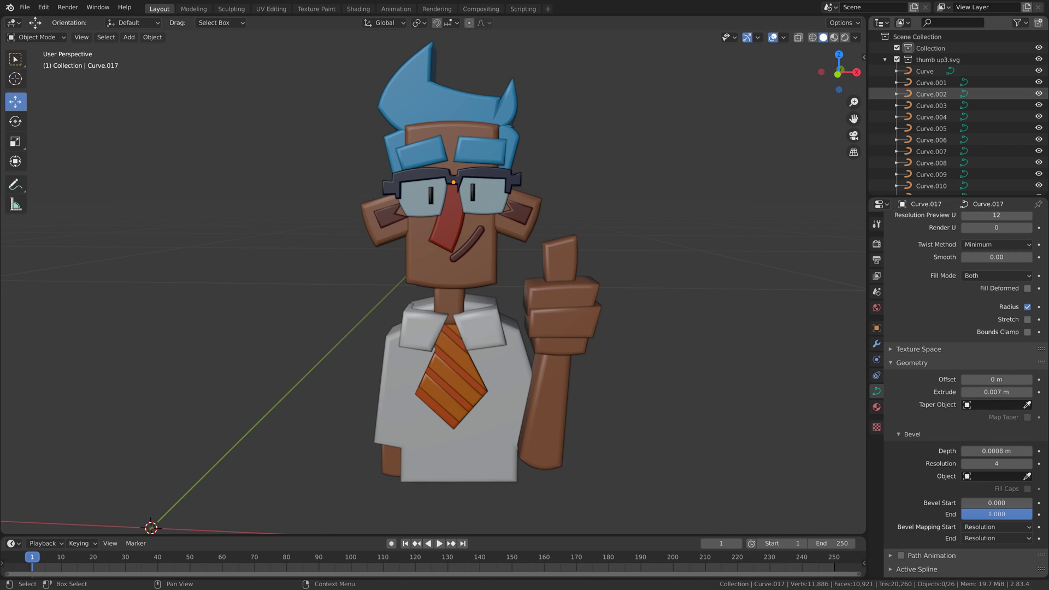
pyautogui.moveTo(562, 297)
pyautogui.mouseDown(button='middle')
pyautogui.moveTo(593, 284)
pyautogui.moveTo(527, 288)
pyautogui.moveTo(559, 292)
pyautogui.mouseUp(button='middle')
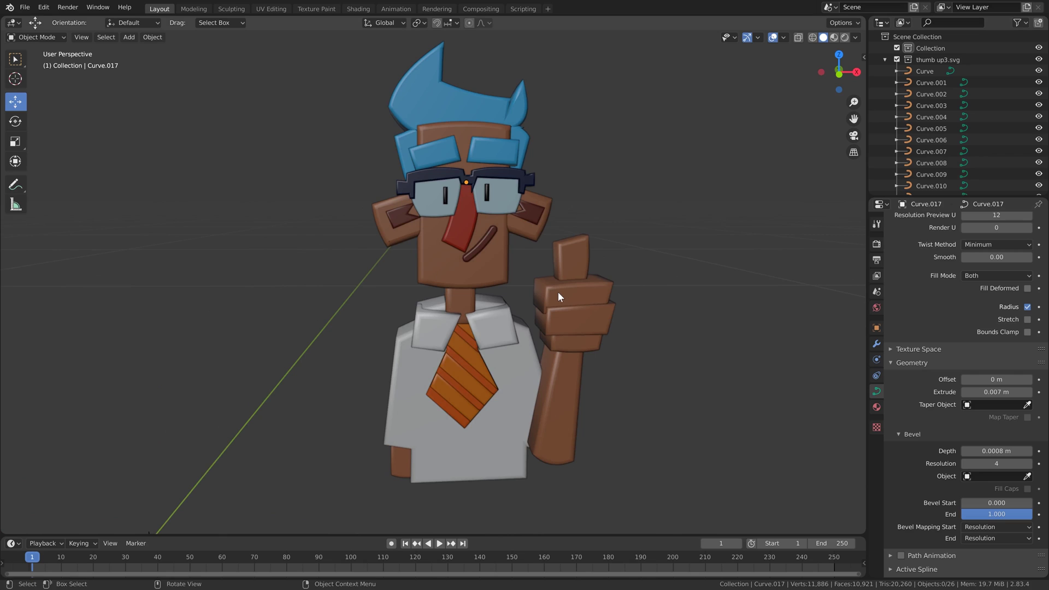
# - Switch to rendered Eevee preview and lighten the world background to 0.450 grey
pyautogui.click(878, 244)
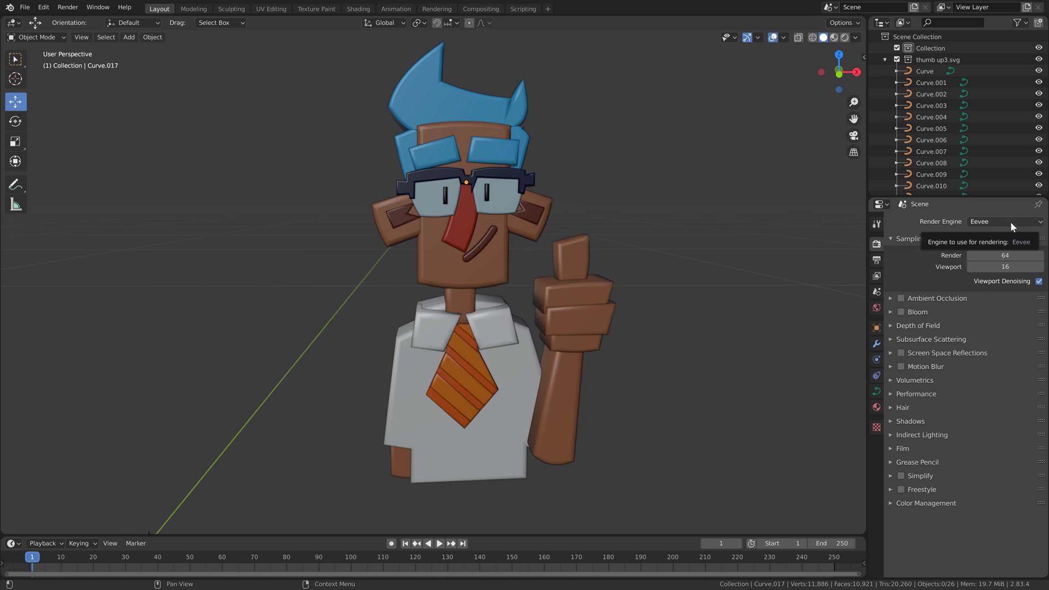
pyautogui.click(846, 38)
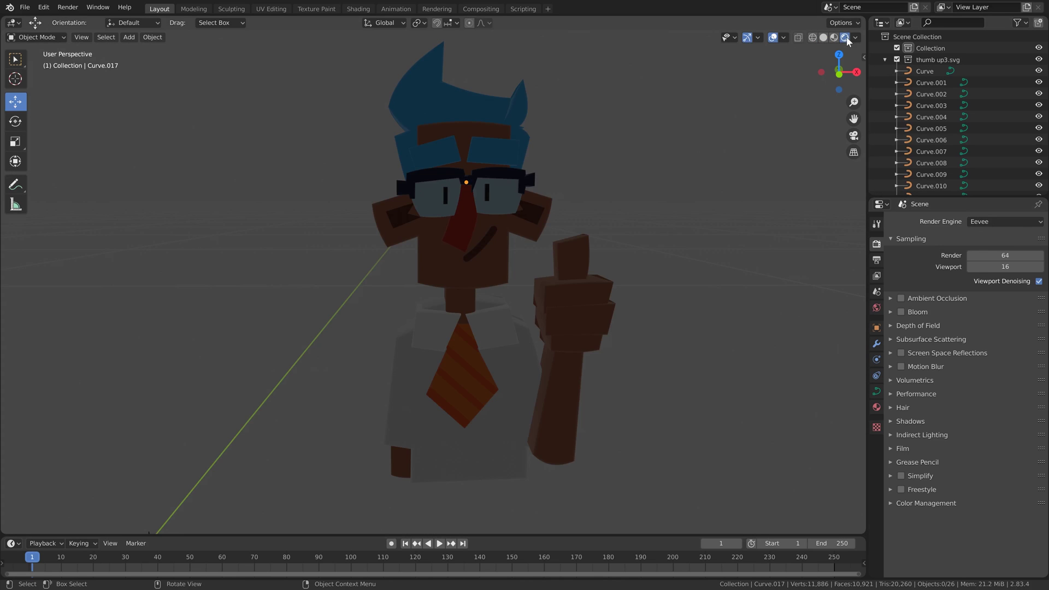
pyautogui.click(876, 306)
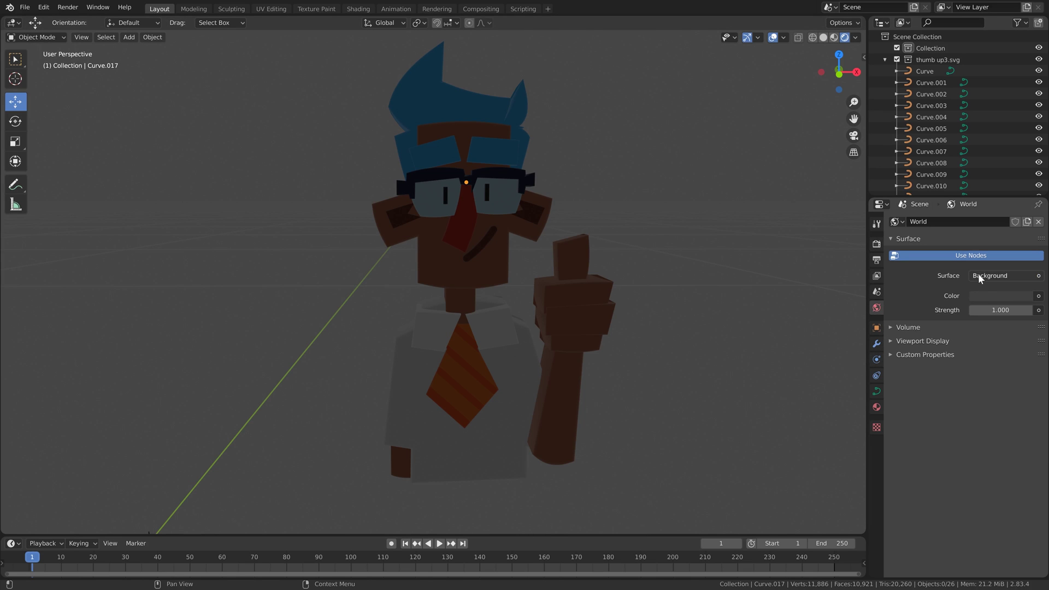
pyautogui.click(1000, 295)
pyautogui.scroll(8, 989, 185)
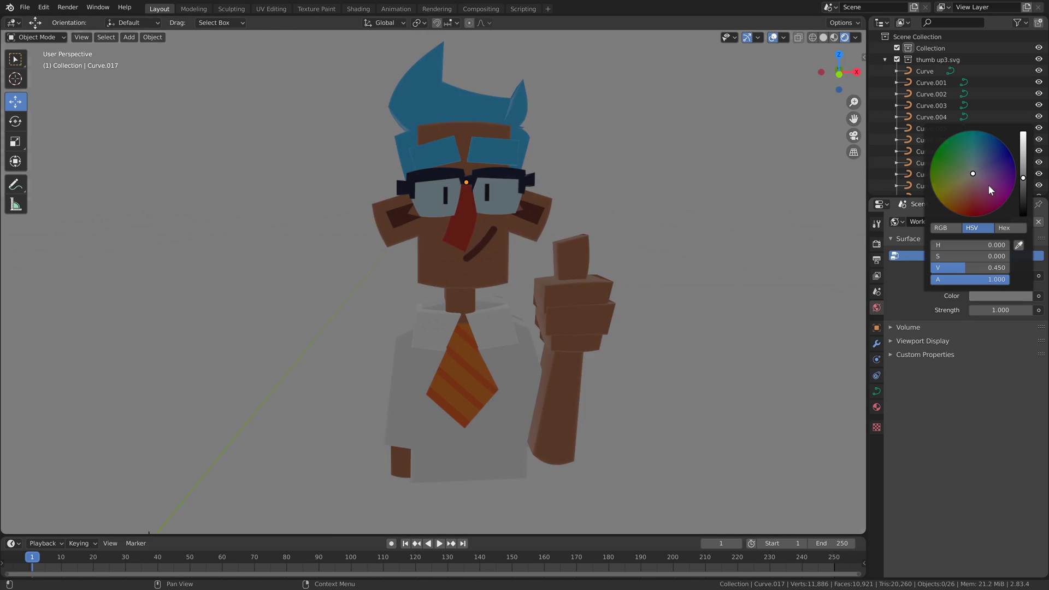
pyautogui.scroll(6, 989, 185)
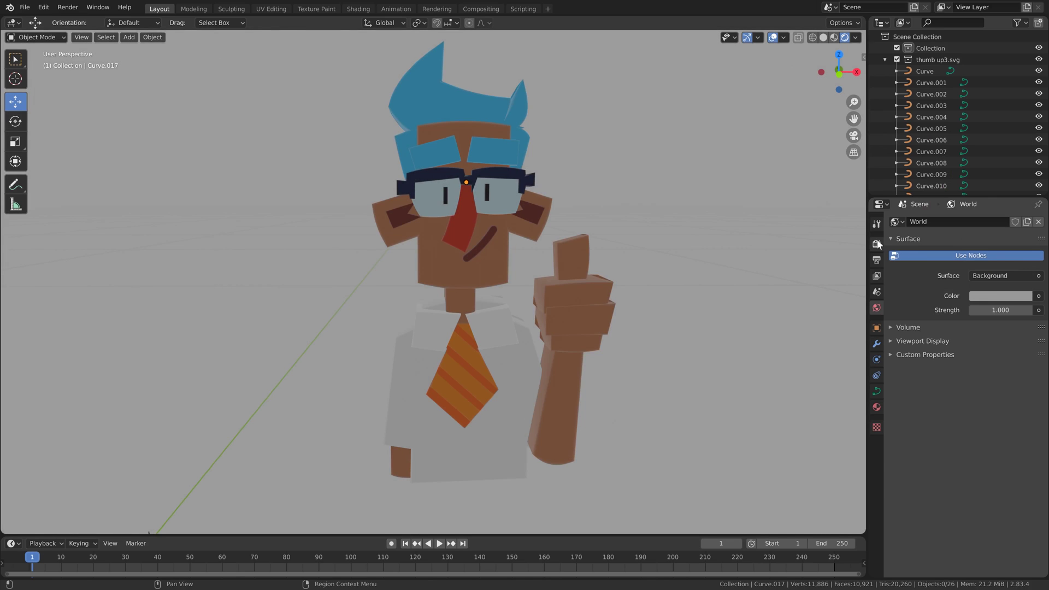
# - Enable Ambient Occlusion in the render settings
pyautogui.click(877, 244)
pyautogui.click(900, 298)
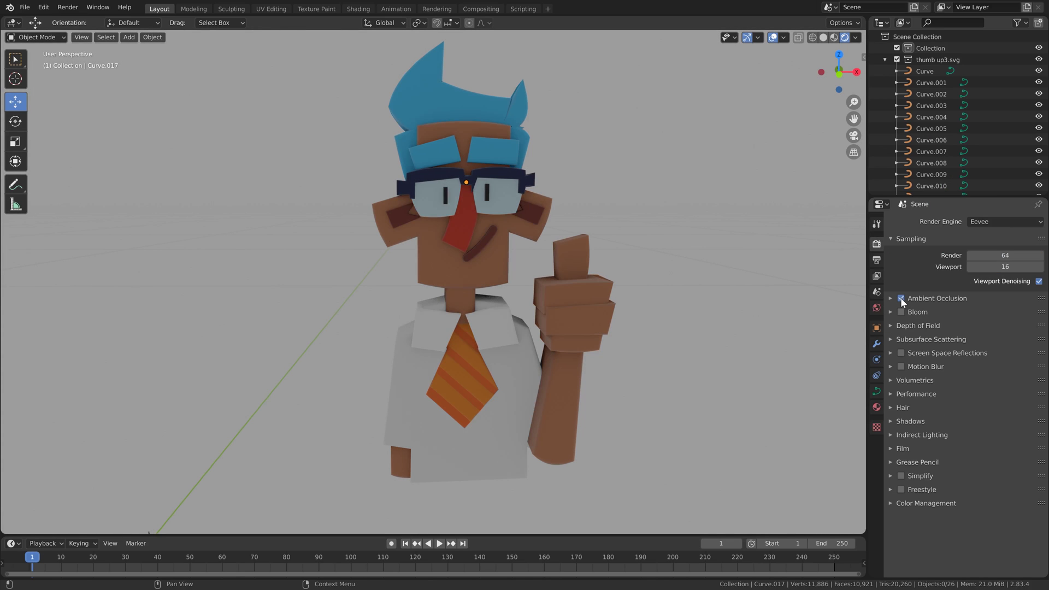
pyautogui.scroll(-1, 683, 265)
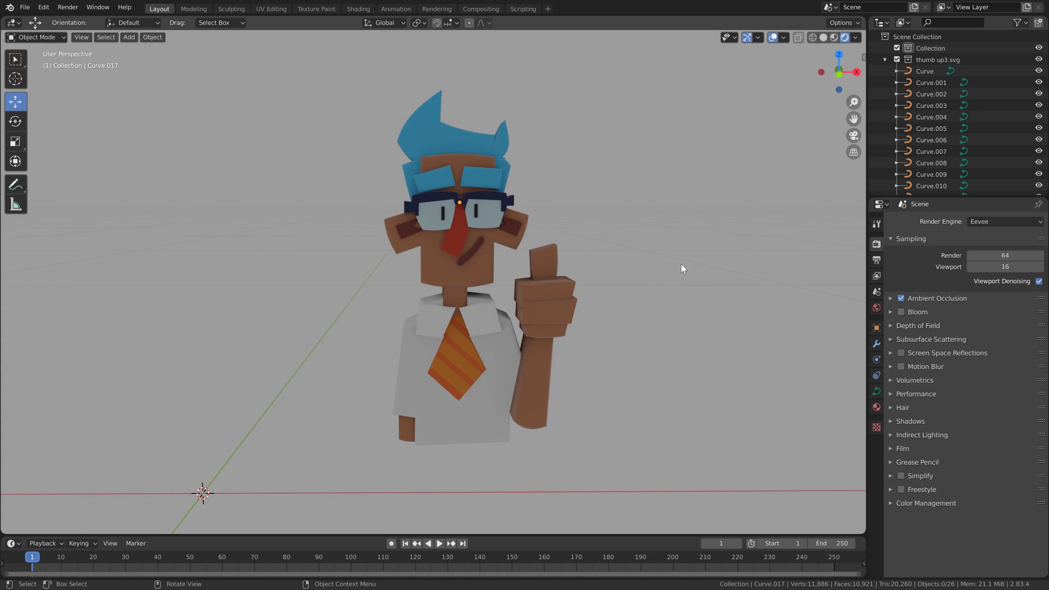
# - Place the 3D cursor on the character's forehead and add an area light there
pyautogui.keyDown('shift'); pyautogui.rightClick(455, 162); pyautogui.keyUp('shift')
pyautogui.hotkey('shift', 'a')
pyautogui.moveTo(469, 310)
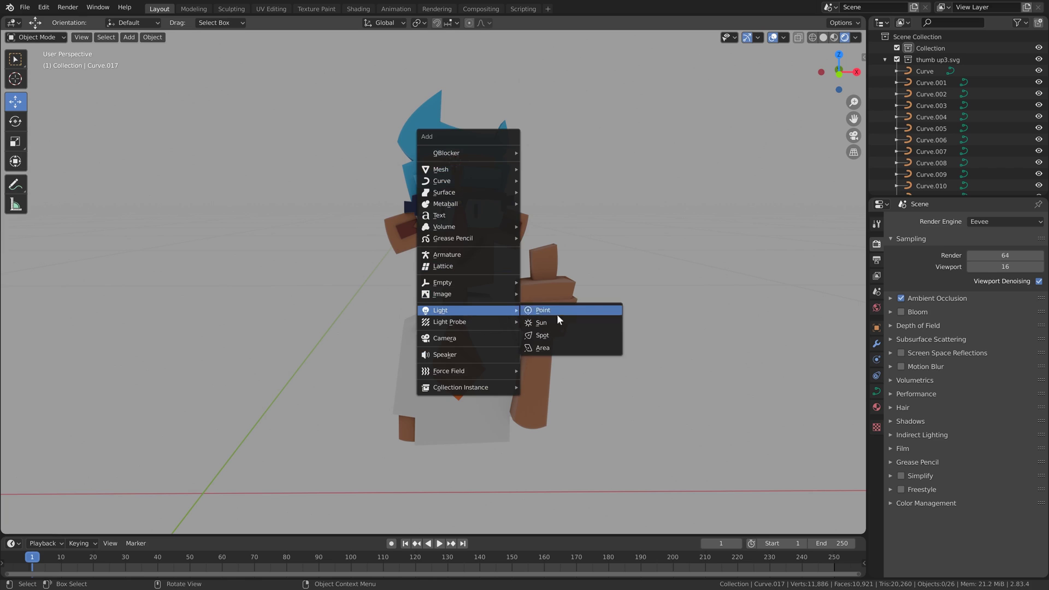
pyautogui.click(543, 348)
pyautogui.moveTo(621, 244); pyautogui.dragTo(562, 248, button='middle')
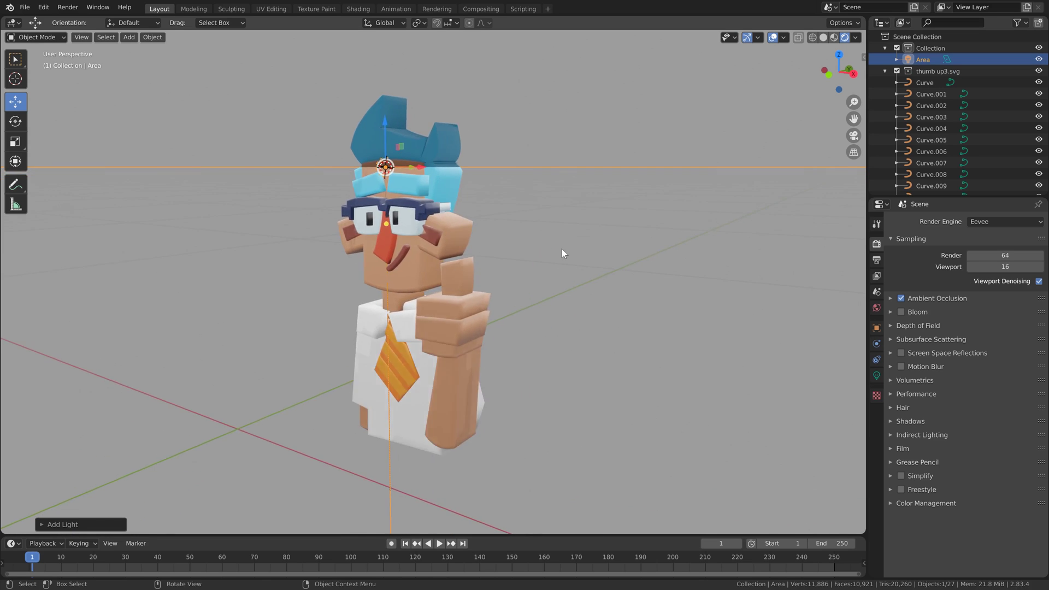
pyautogui.scroll(-4, 562, 248)
# - Scale the area light, tilt it, and move it up and left above the character
pyautogui.press('s')
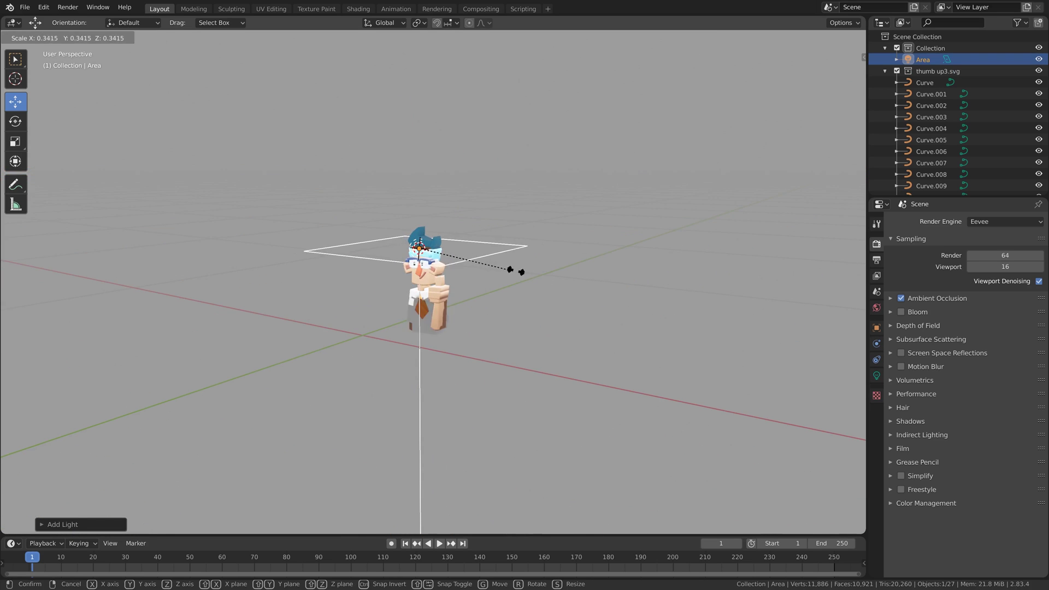
pyautogui.click(500, 279)
pyautogui.press('KP_3')
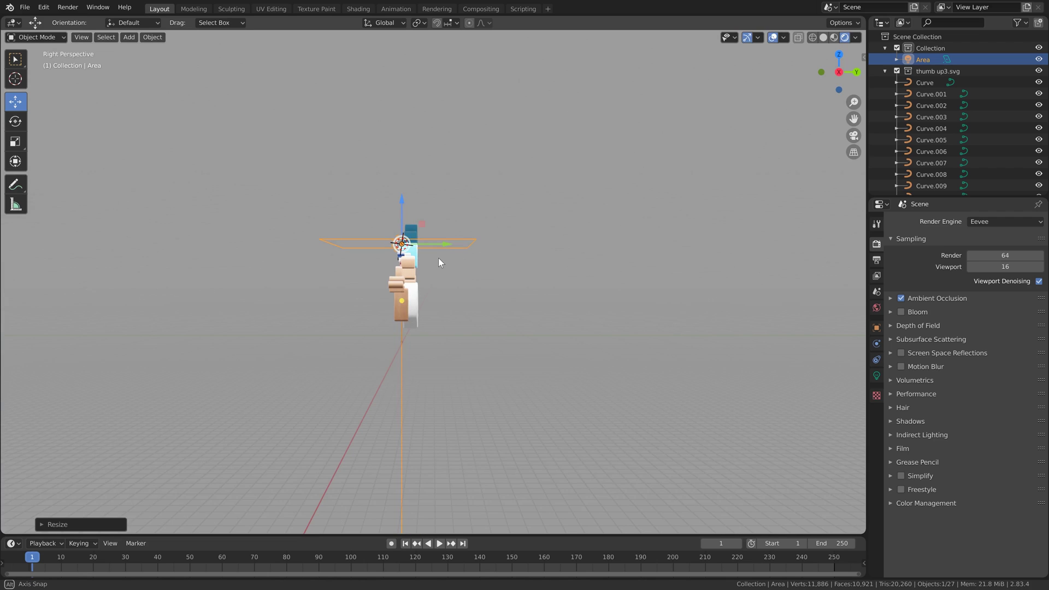
pyautogui.press('r')
pyautogui.click(538, 182)
pyautogui.press('g')
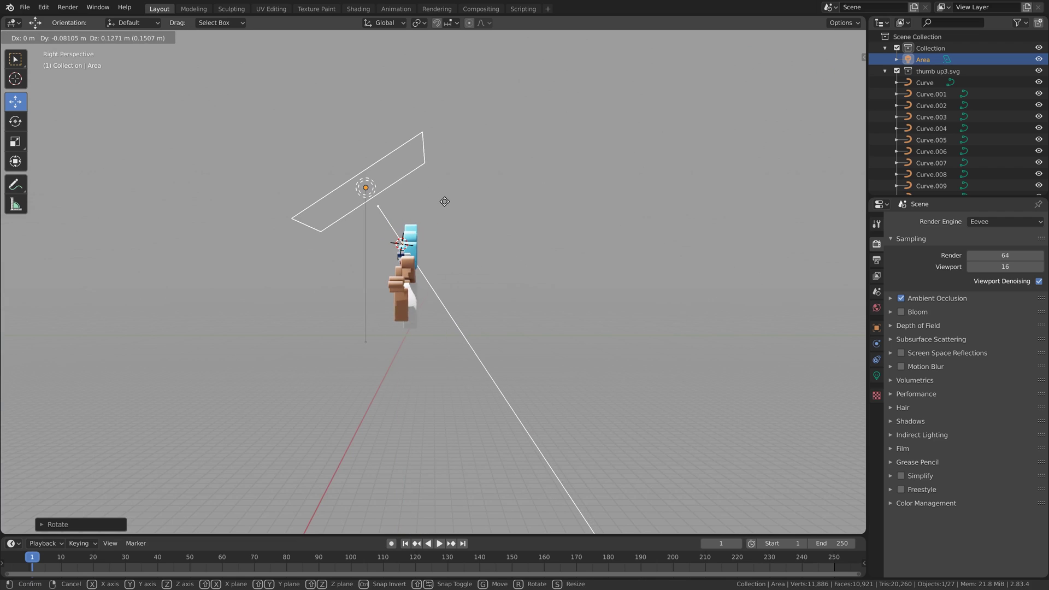
pyautogui.click(421, 258)
# - Reduce the area light's size once more from the front view
pyautogui.moveTo(420, 257); pyautogui.dragTo(569, 276, button='middle')
pyautogui.scroll(5, 572, 280)
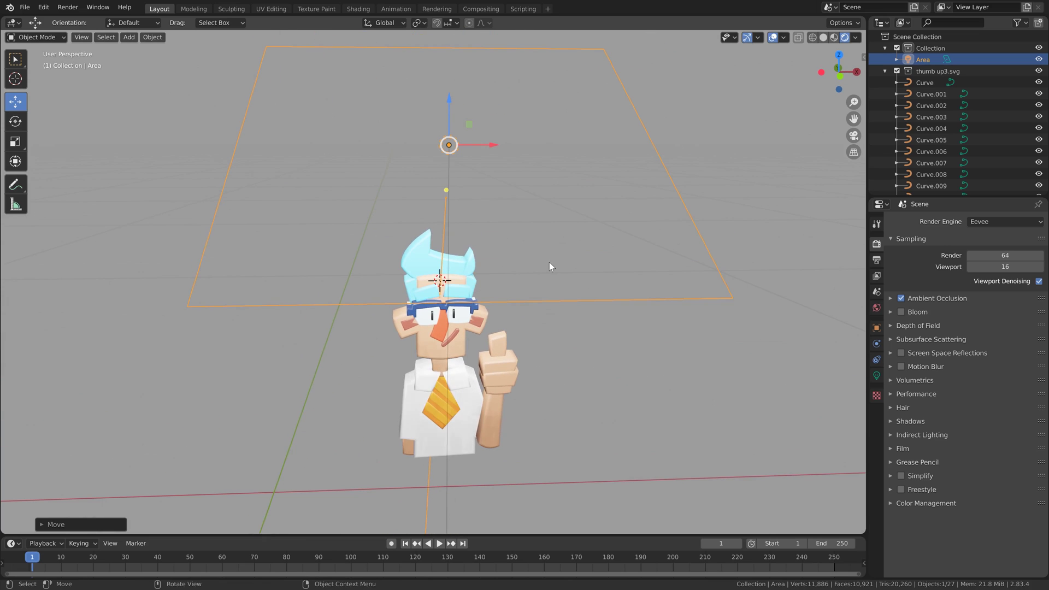
pyautogui.moveTo(549, 263); pyautogui.dragTo(586, 238, button='middle')
pyautogui.press('s')
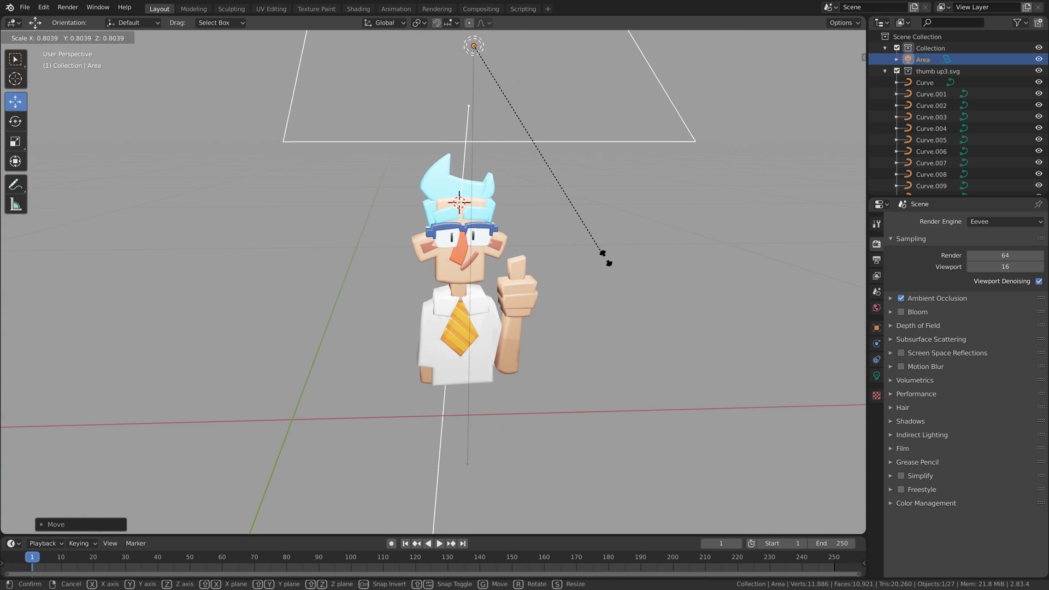
pyautogui.click(534, 153)
pyautogui.moveTo(565, 183); pyautogui.dragTo(550, 208, button='middle')
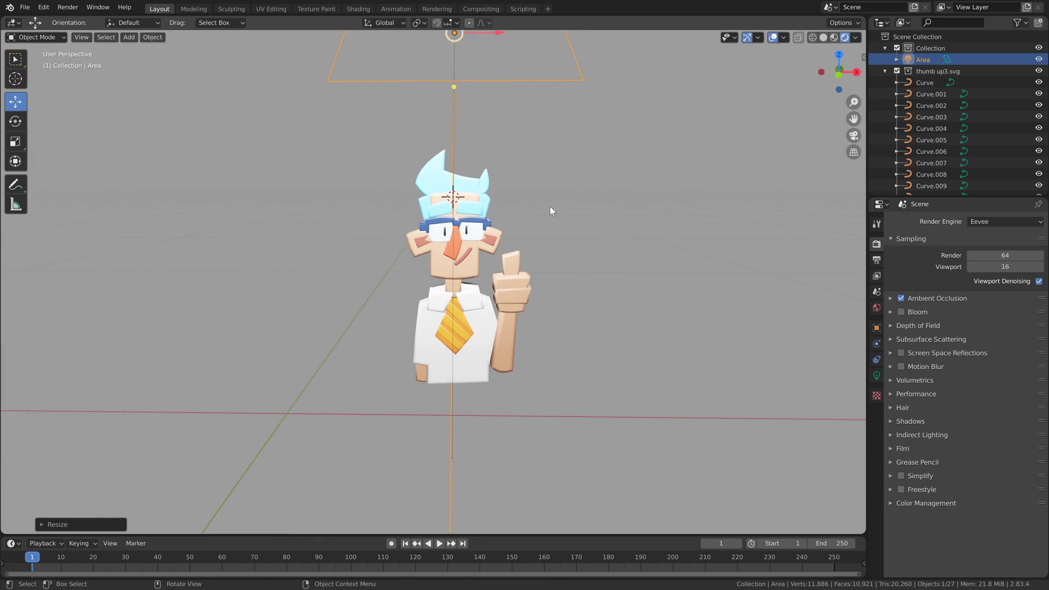
# - Set the area light's Power to 2 W, then lower it to 1 W
pyautogui.click(875, 375)
pyautogui.click(980, 295)
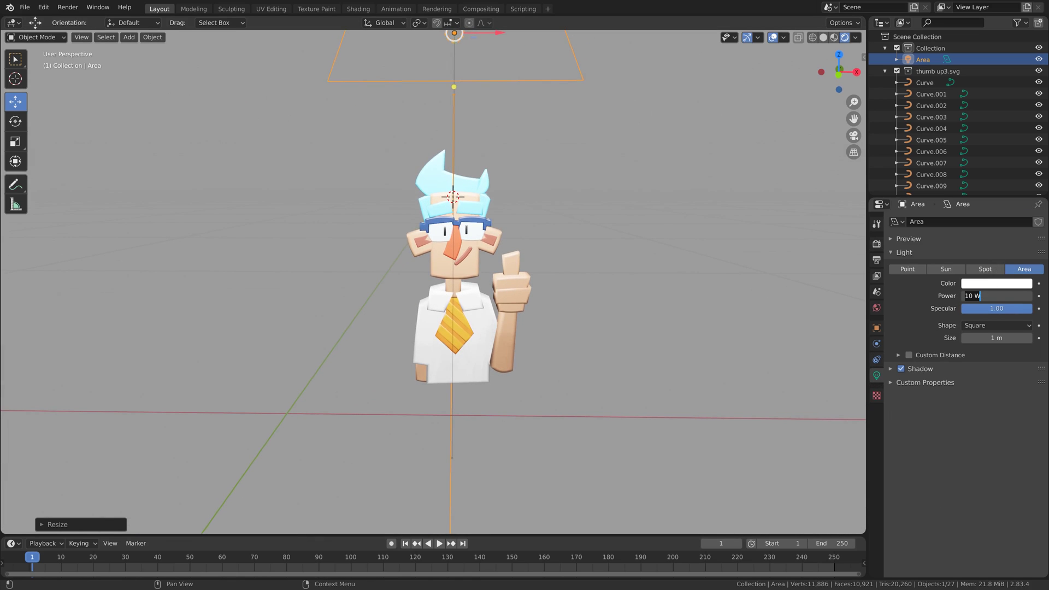
pyautogui.write('2')
pyautogui.press('Return')
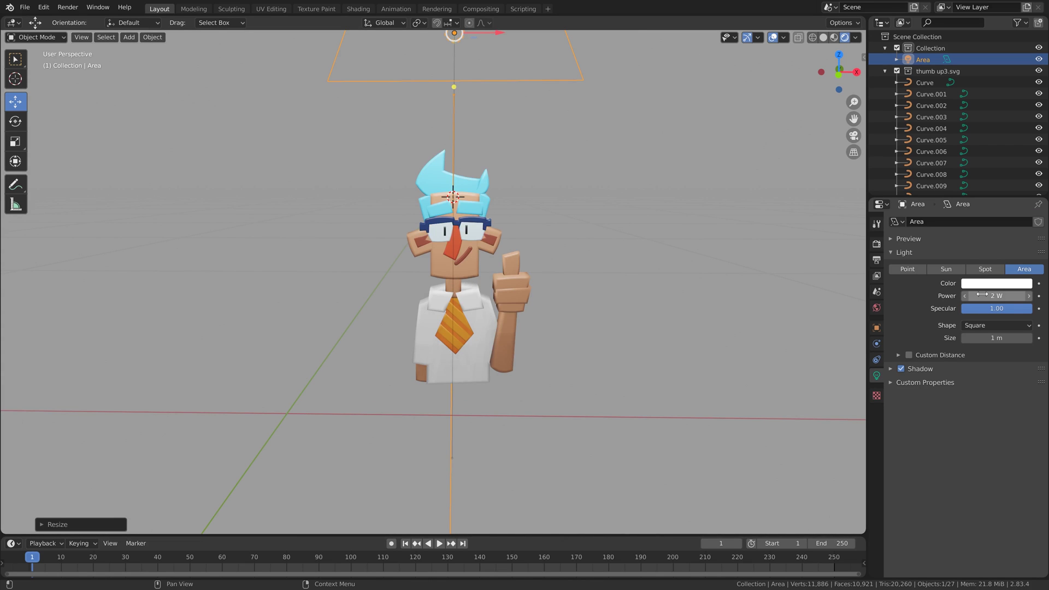
pyautogui.moveTo(996, 300); pyautogui.dragTo(978, 299)
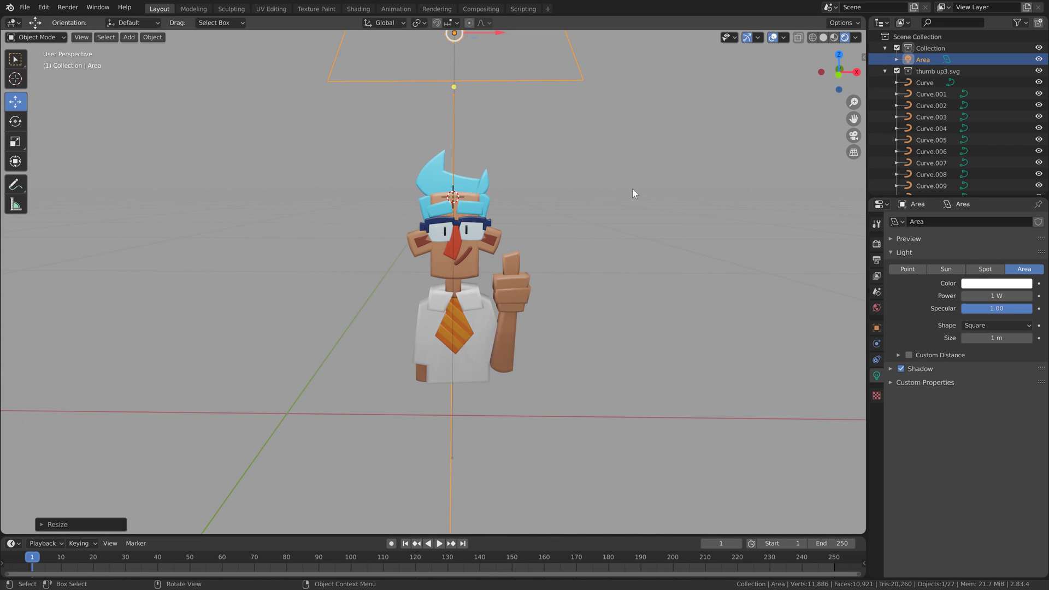
# - Tilt the area light and move it above and to the left of the character
pyautogui.press('r')
pyautogui.click(567, 134)
pyautogui.press('g')
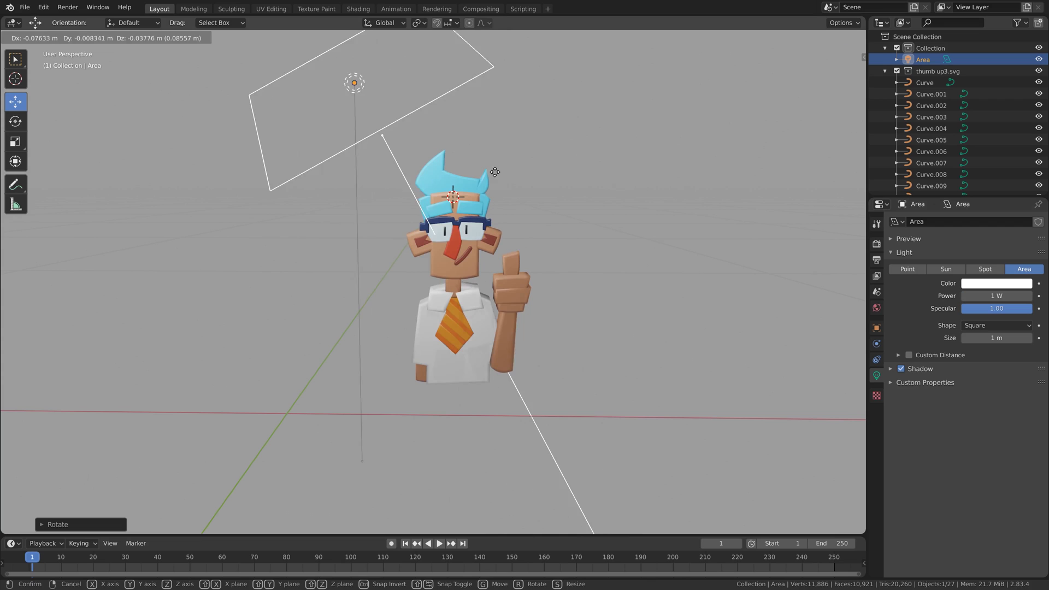
pyautogui.click(523, 174)
pyautogui.press('g')
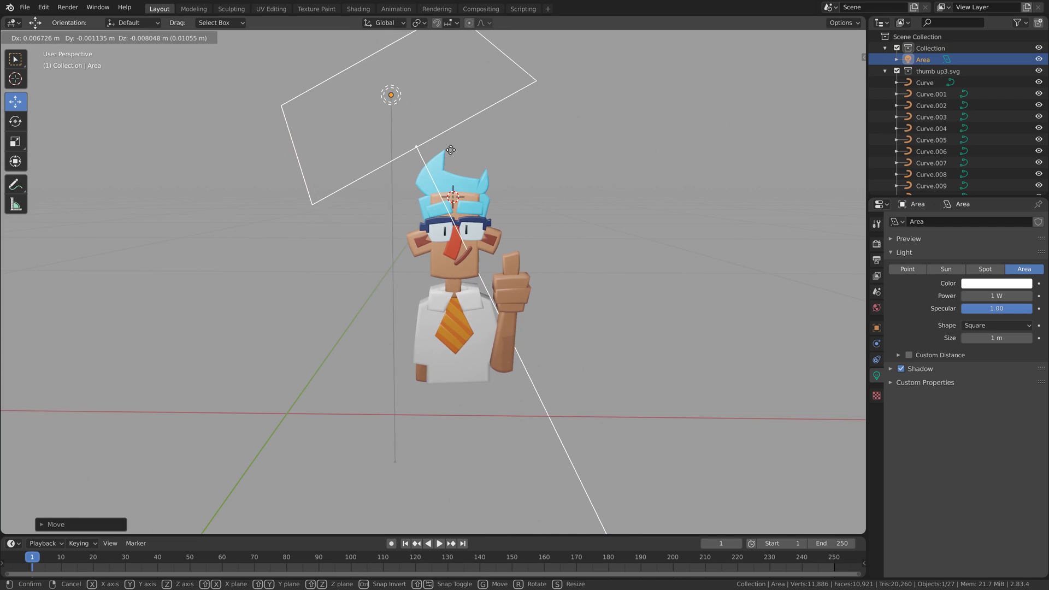
pyautogui.click(447, 144)
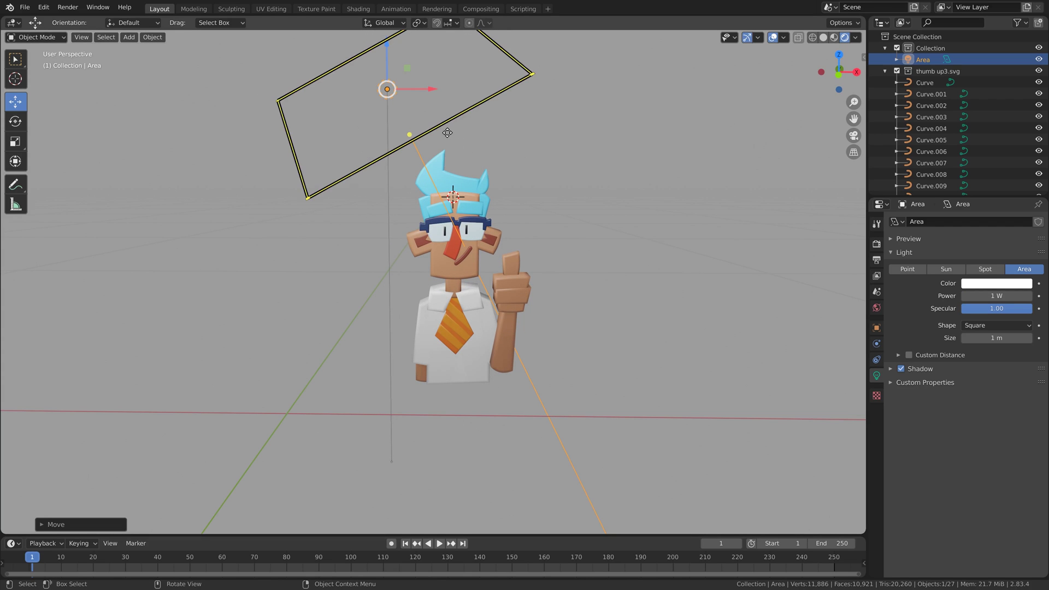
# - Duplicate the area light to the character's right, scale it down and turn it toward the character
pyautogui.hotkey('shift', 'd')
pyautogui.click(703, 271)
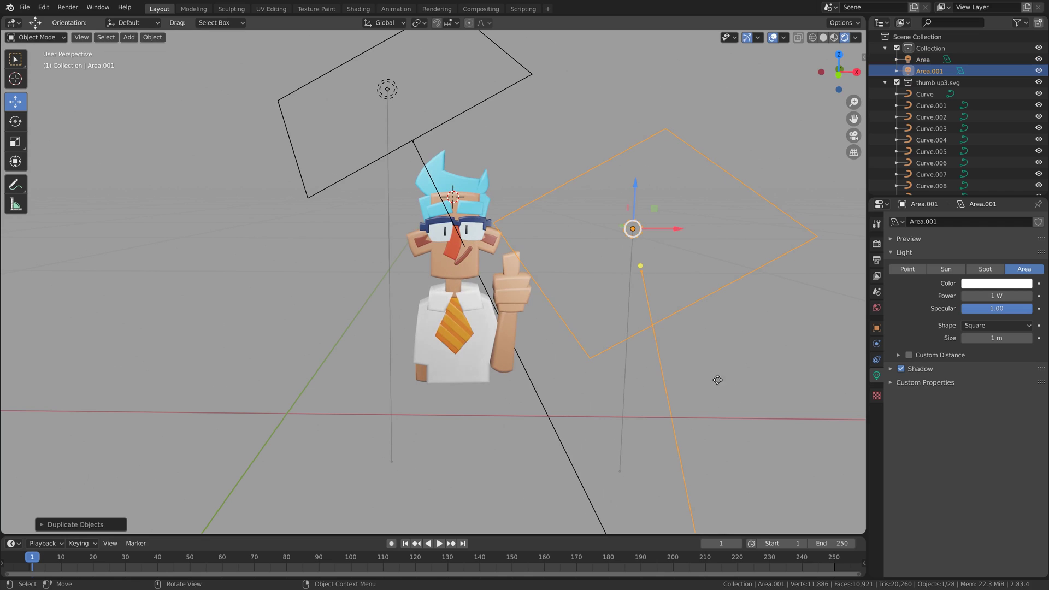
pyautogui.press('s')
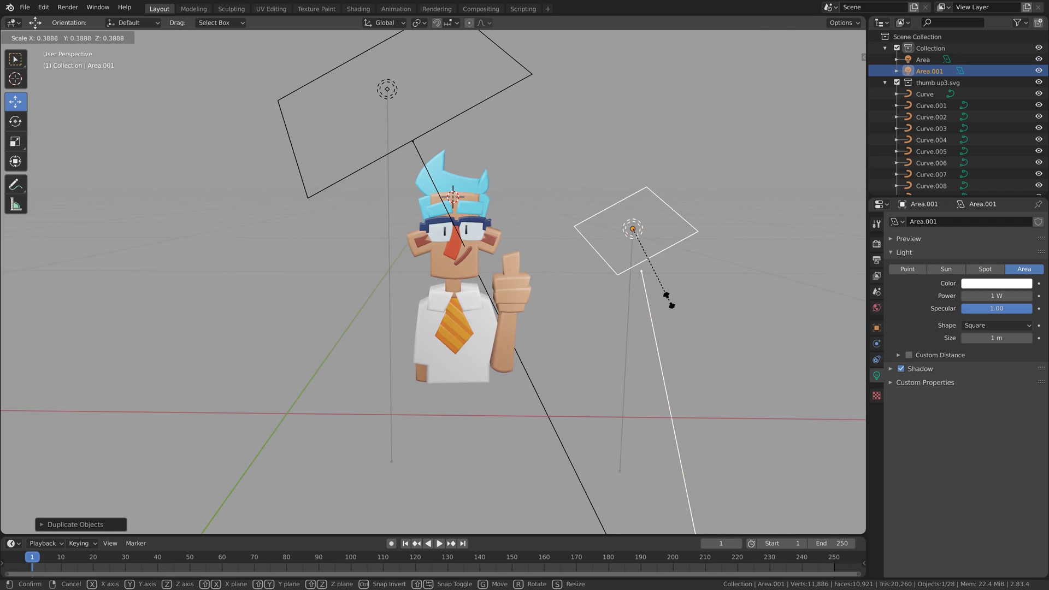
pyautogui.click(693, 328)
pyautogui.press('r')
pyautogui.click(485, 276)
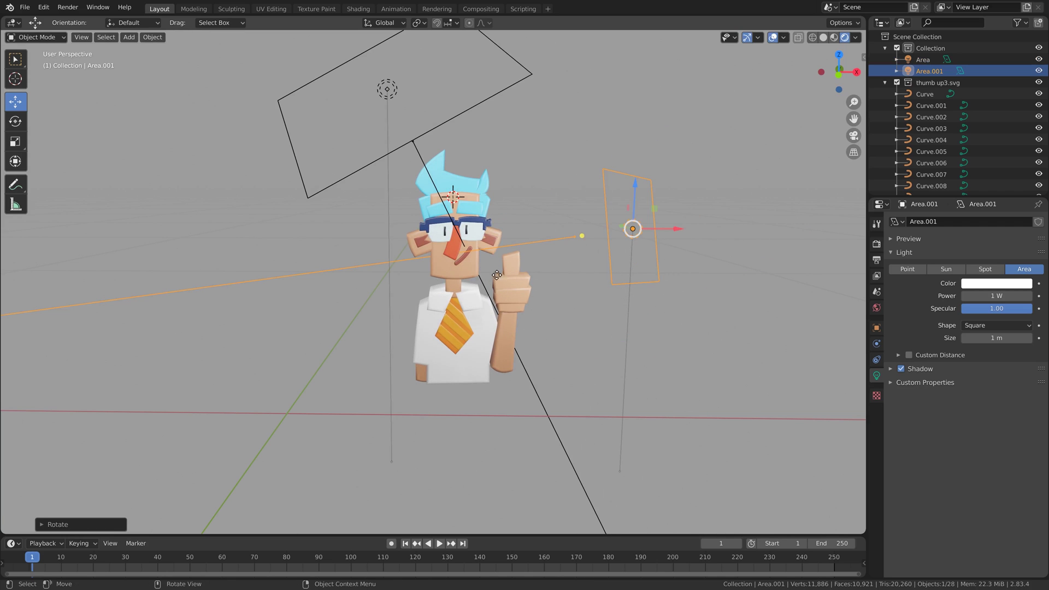
# - Tint the Area.001 light pink and reposition it beside the character
pyautogui.click(985, 285)
pyautogui.click(1002, 177)
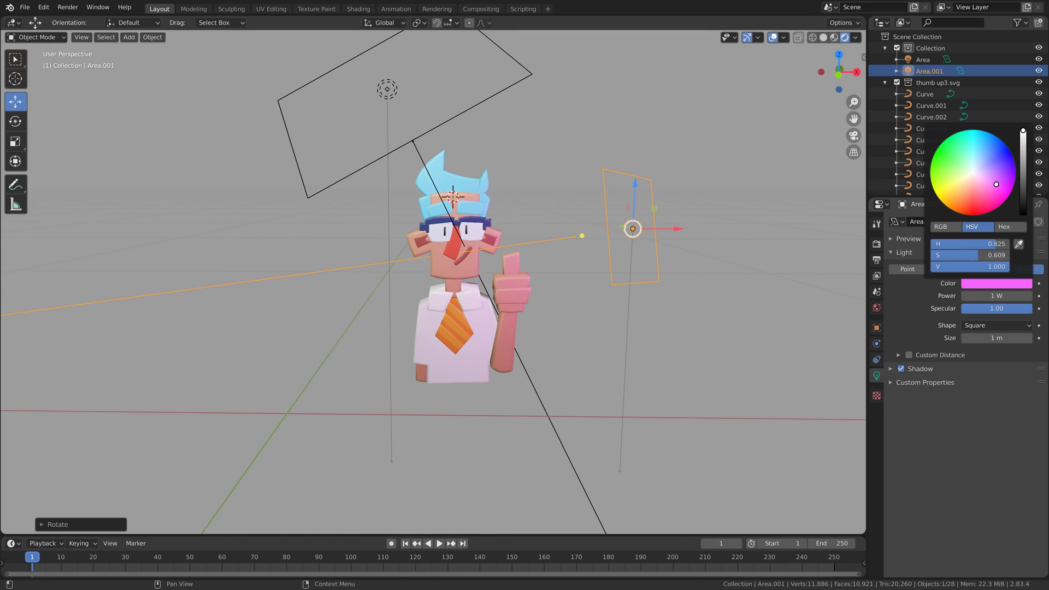
pyautogui.moveTo(652, 223); pyautogui.dragTo(641, 412, button='middle')
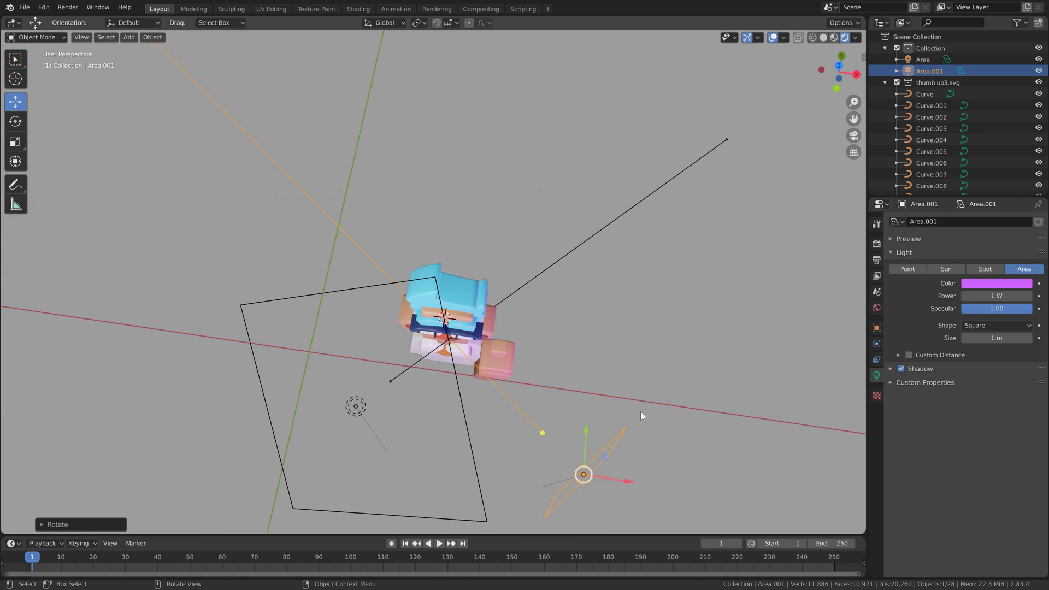
pyautogui.press('g')
pyautogui.press('Escape')
pyautogui.press('g')
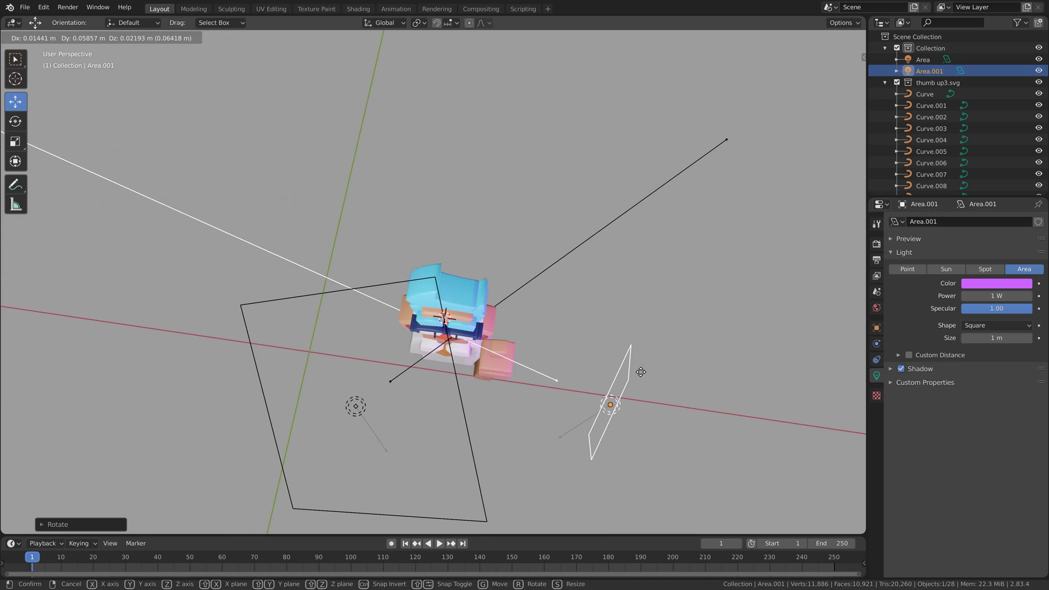
pyautogui.click(564, 398)
pyautogui.moveTo(564, 398); pyautogui.dragTo(576, 276, button='middle')
pyautogui.scroll(-2, 576, 277)
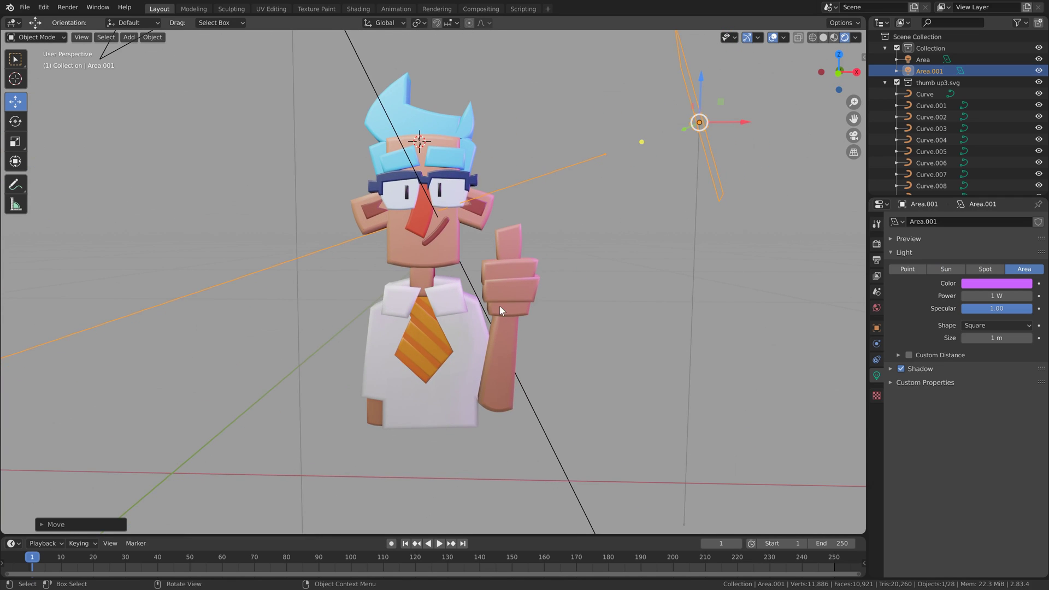
pyautogui.scroll(-1, 501, 305)
# - Lower the World background colour's Value to about 0.3 for a dark grey
pyautogui.click(877, 307)
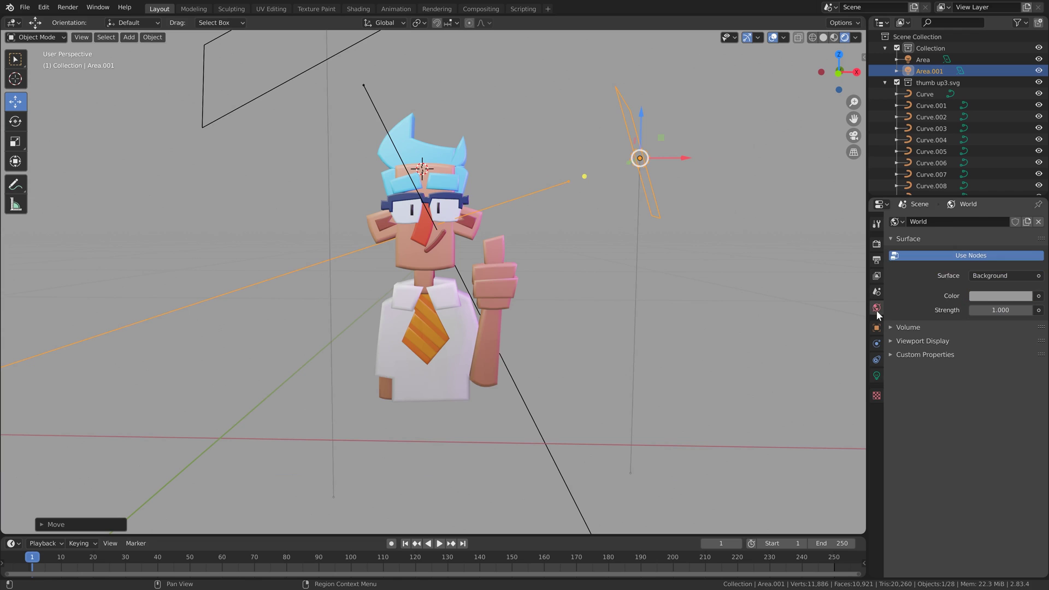
pyautogui.click(998, 296)
pyautogui.scroll(-9, 995, 169)
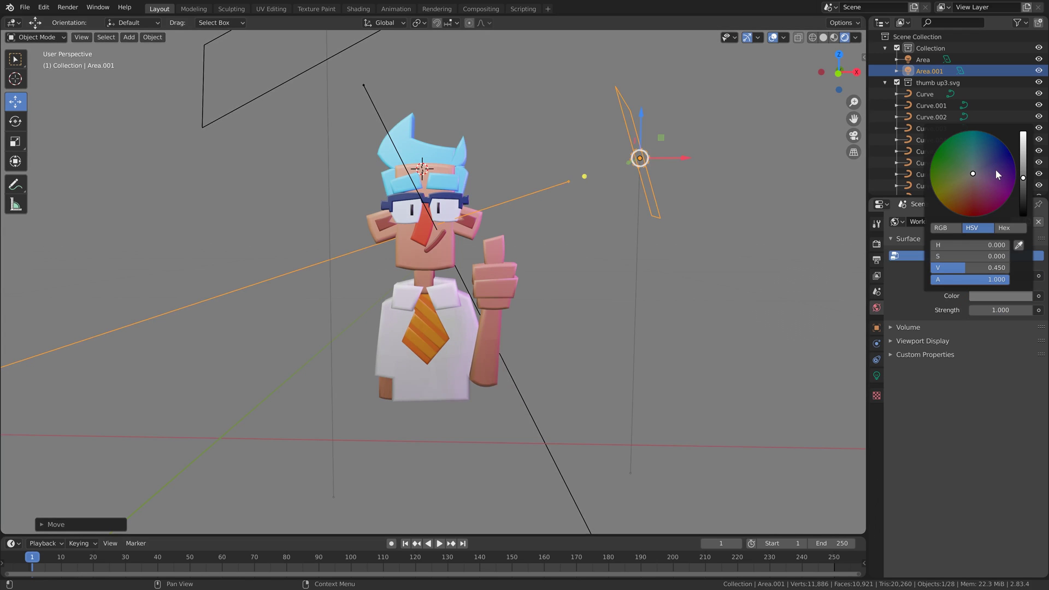
pyautogui.scroll(5, 995, 169)
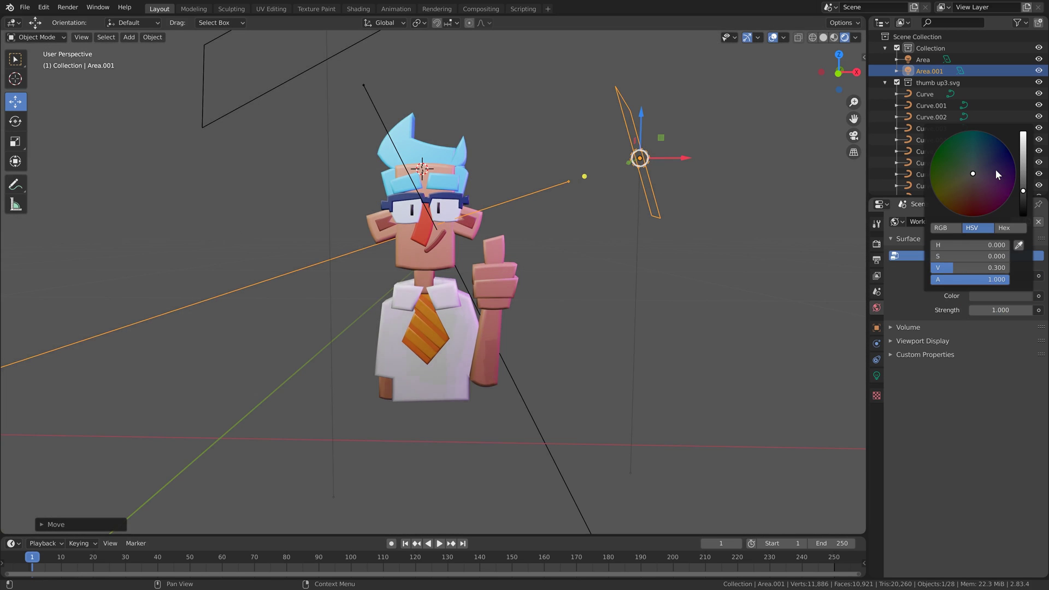
pyautogui.keyDown('shift'); pyautogui.moveTo(559, 255); pyautogui.dragTo(626, 280, button='middle'); pyautogui.keyUp('shift')
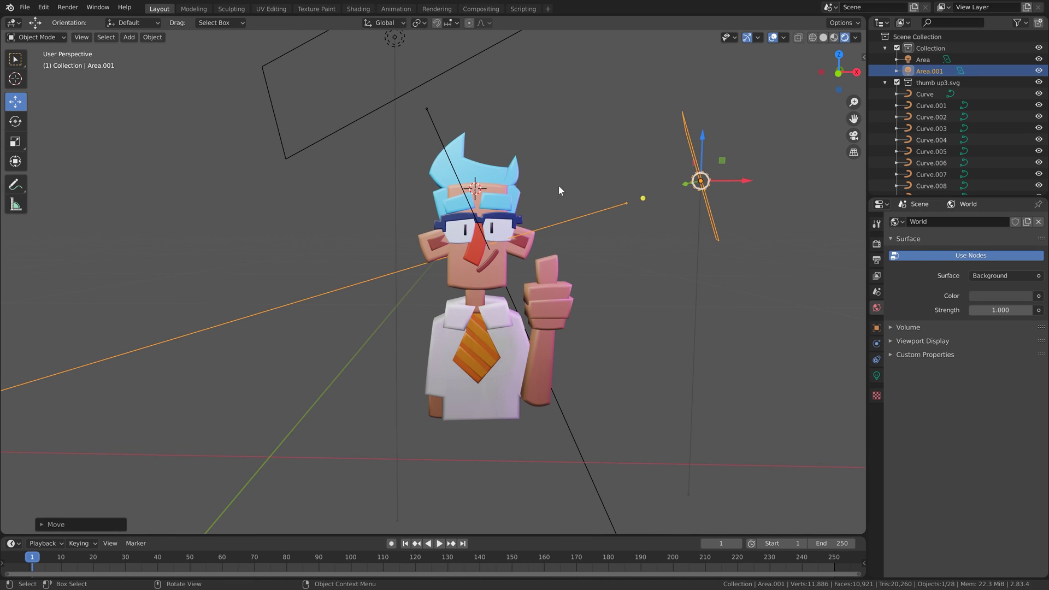
# - Tick Contact Shadows in the Shadow panel for both Area and Area.001
pyautogui.click(441, 75)
pyautogui.click(877, 376)
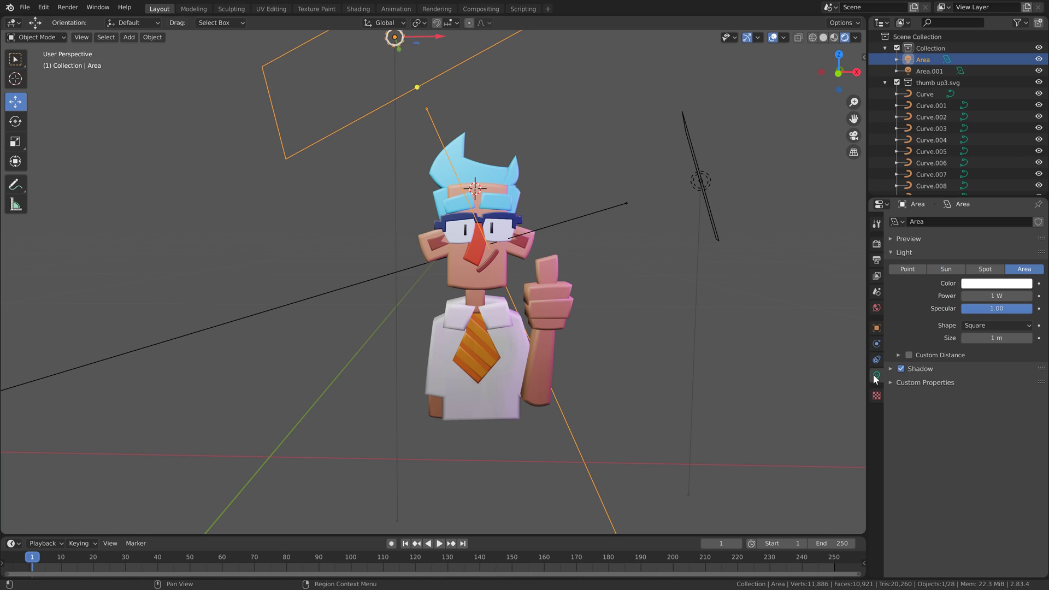
pyautogui.click(890, 369)
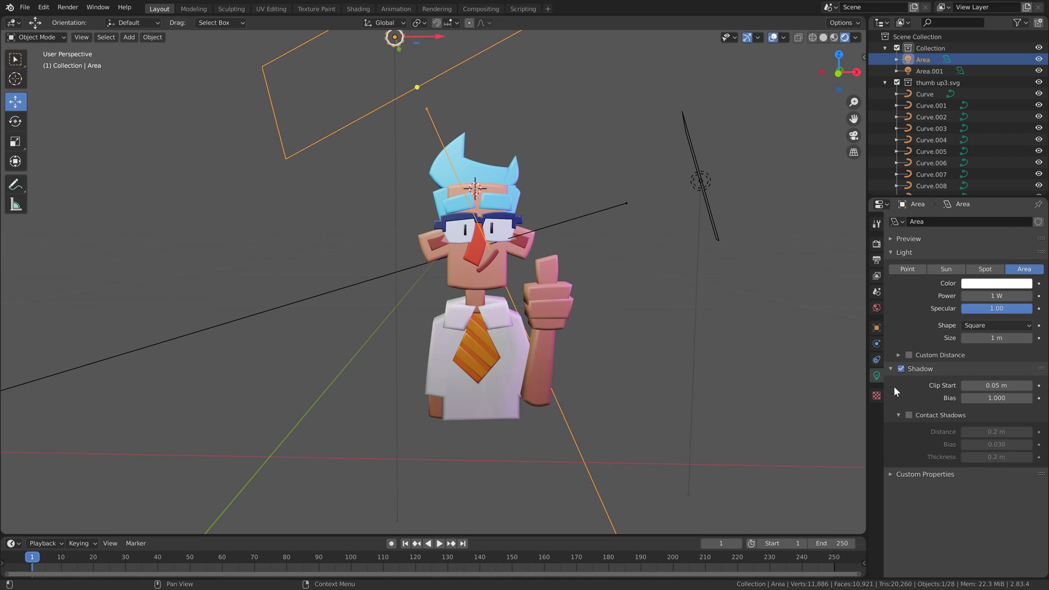
pyautogui.click(908, 415)
pyautogui.click(908, 415)
pyautogui.click(908, 415)
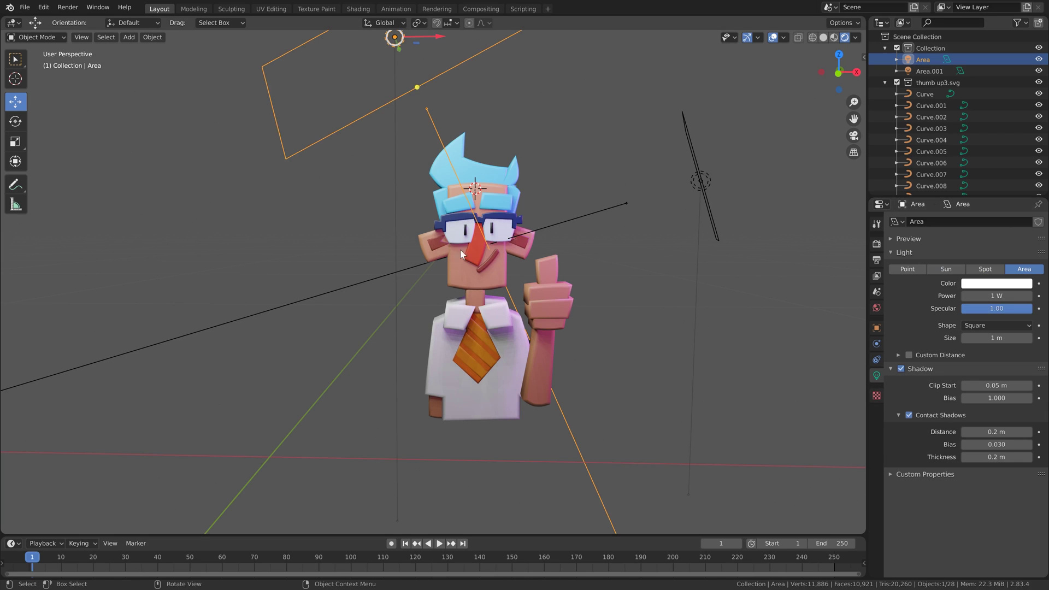
pyautogui.click(710, 210)
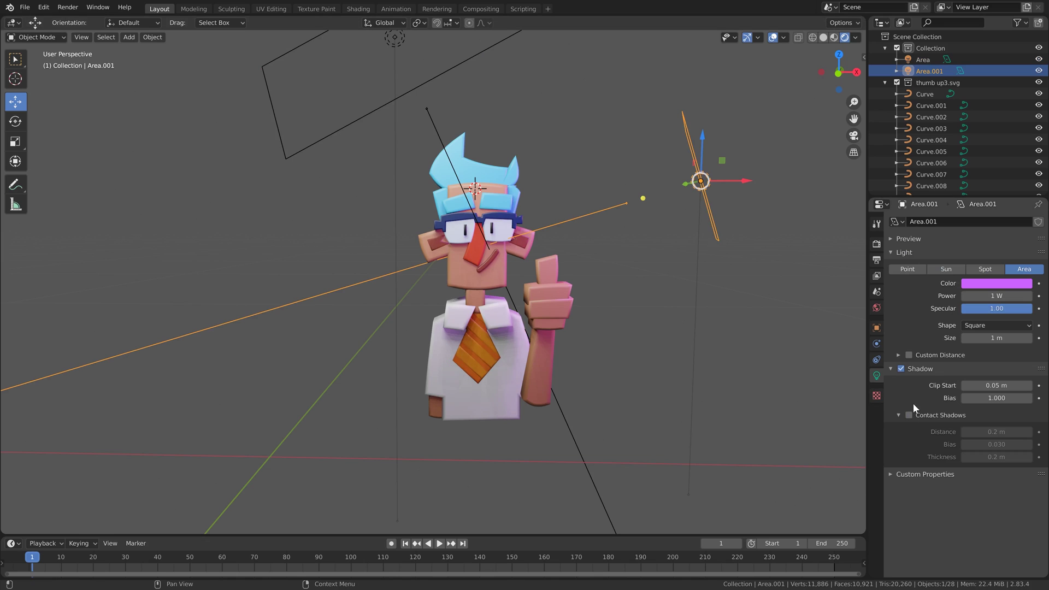
pyautogui.click(910, 415)
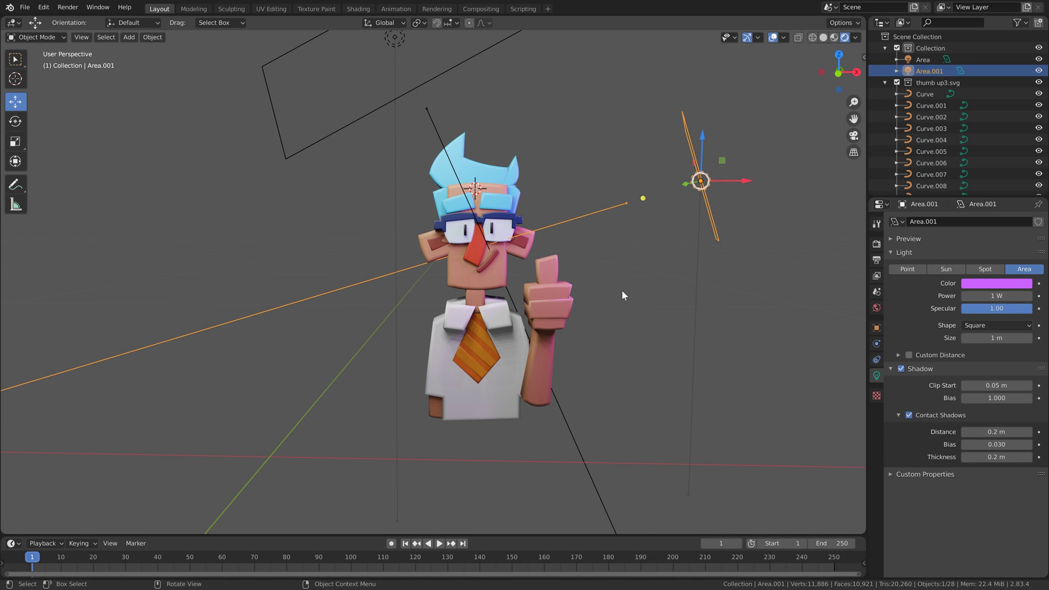
pyautogui.moveTo(622, 291)
pyautogui.mouseDown(button='middle')
pyautogui.moveTo(599, 290)
pyautogui.moveTo(619, 294)
pyautogui.mouseUp(button='middle')
# - Tick Transparent in the Render properties' Film panel
pyautogui.scroll(2, 618, 294)
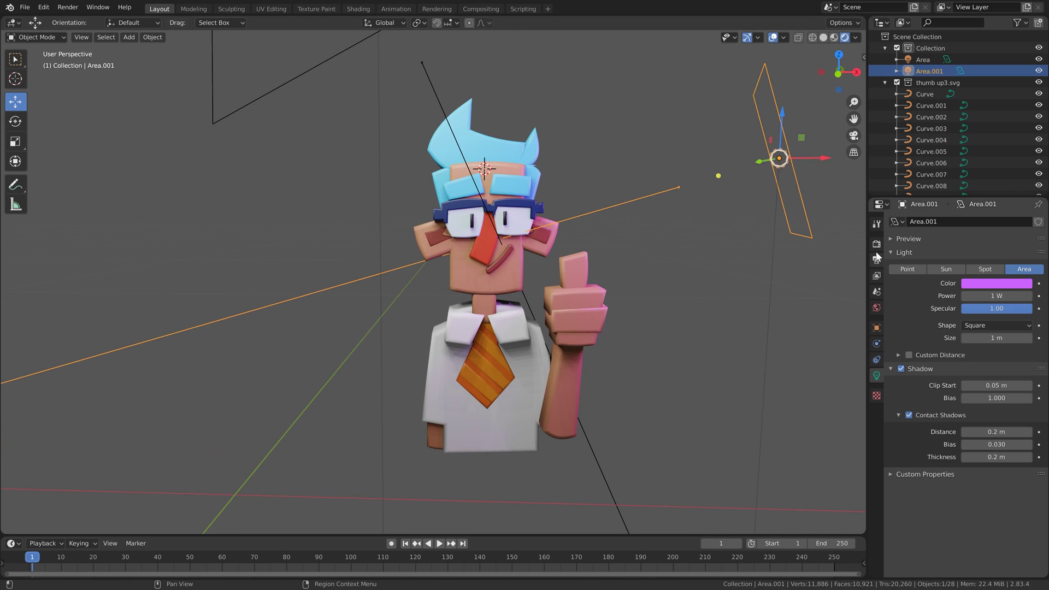
pyautogui.click(877, 244)
pyautogui.click(891, 449)
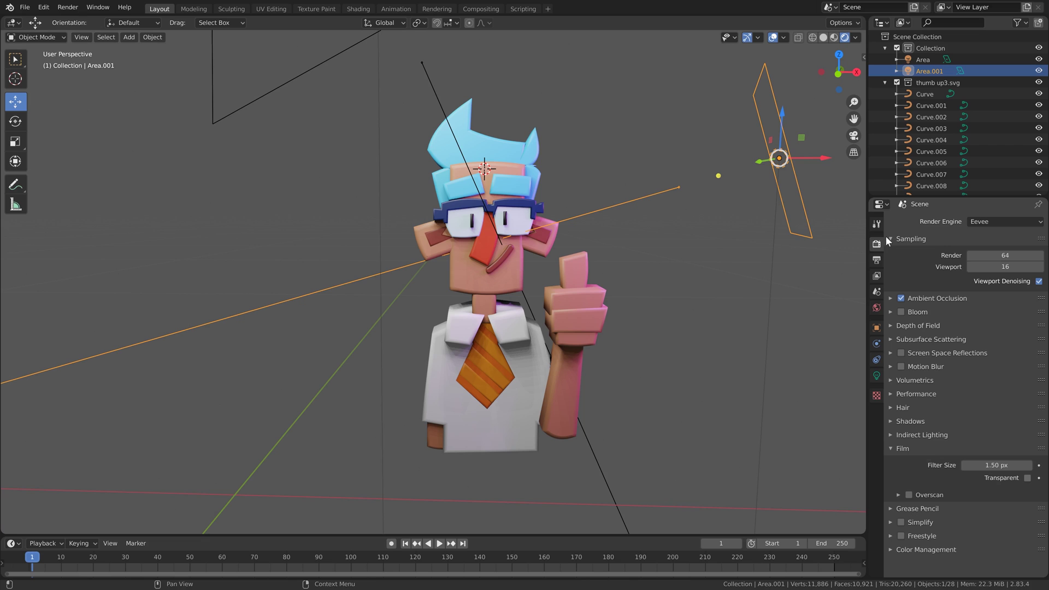
pyautogui.click(1005, 478)
pyautogui.moveTo(663, 283); pyautogui.dragTo(538, 302, button='middle')
# - Move tie pieces Curve.006 and Curve.007 slightly along Y, then deselect them
pyautogui.scroll(3, 532, 306)
pyautogui.click(447, 324)
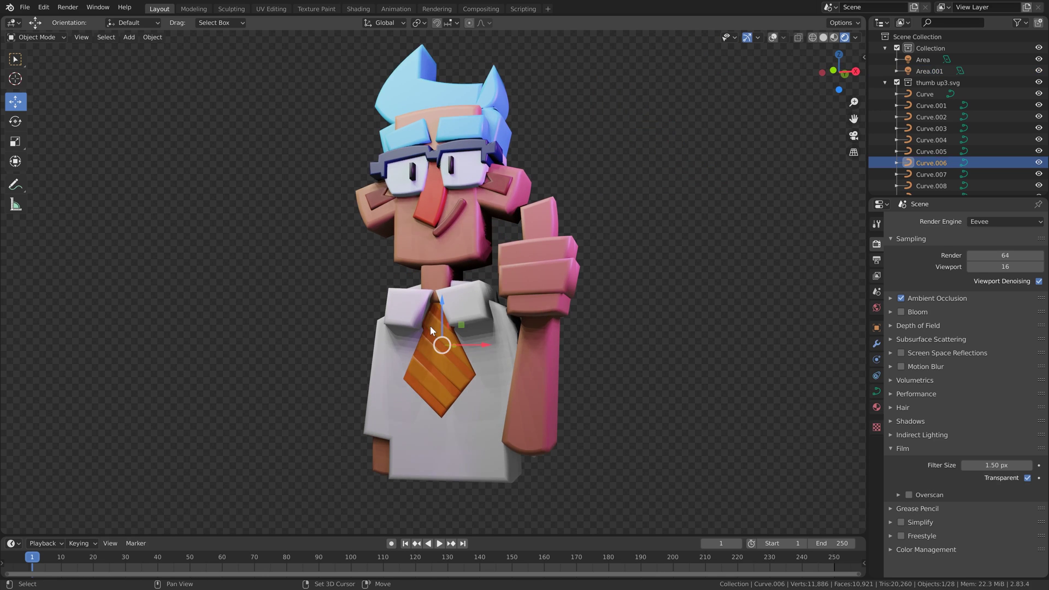
pyautogui.keyDown('shift'); pyautogui.click(429, 325); pyautogui.keyUp('shift')
pyautogui.press('g')
pyautogui.press('y')
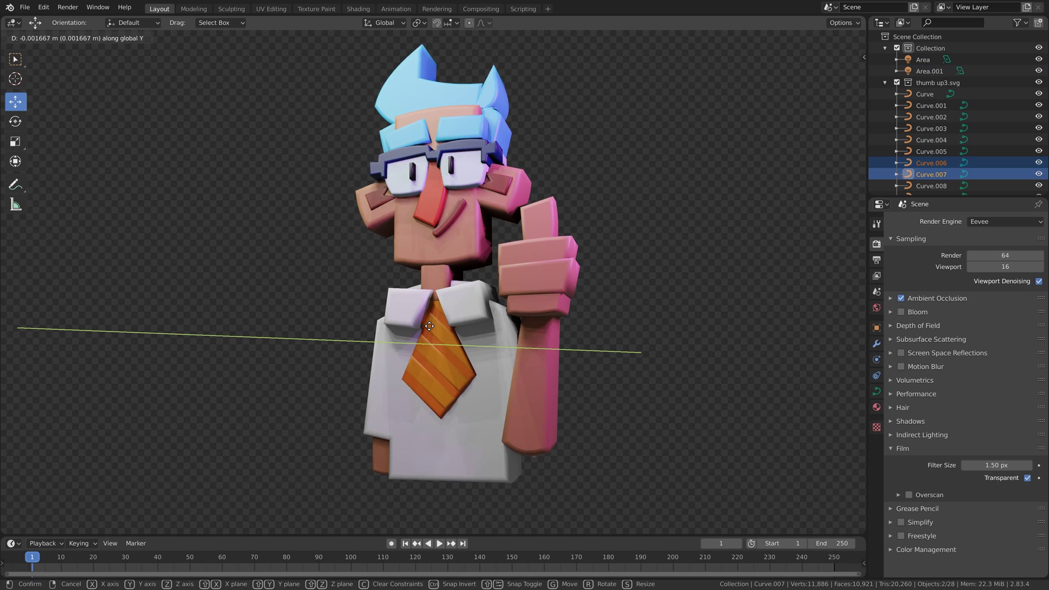
pyautogui.press('Escape')
pyautogui.scroll(-4, 555, 241)
pyautogui.hotkey('alt', 'a')
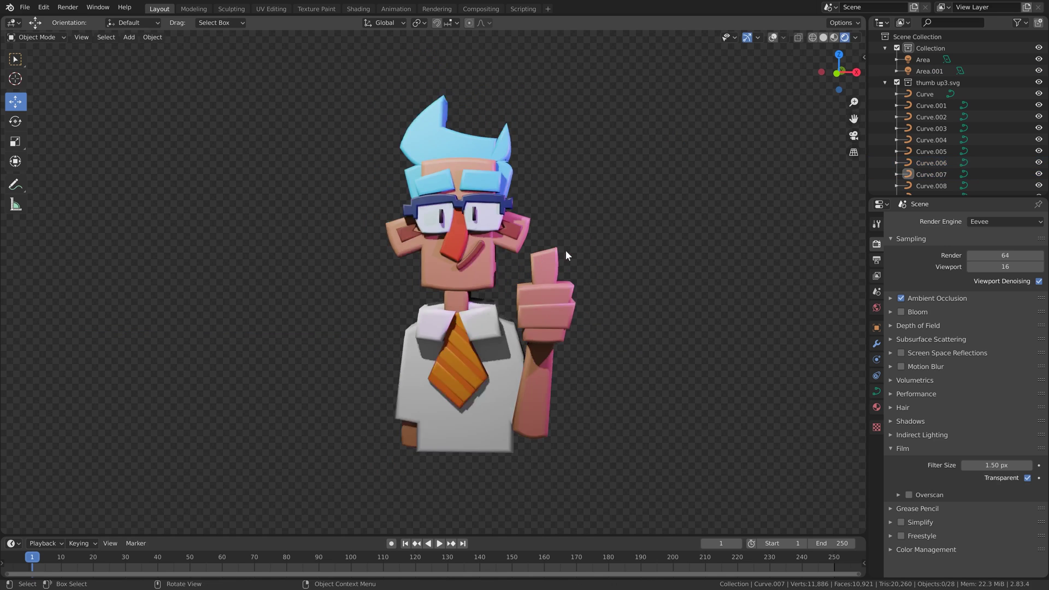
# - Turn Viewport Overlays back on to show the grid, lights and camera
pyautogui.moveTo(586, 262); pyautogui.dragTo(589, 261, button='middle')
pyautogui.scroll(1, 625, 279)
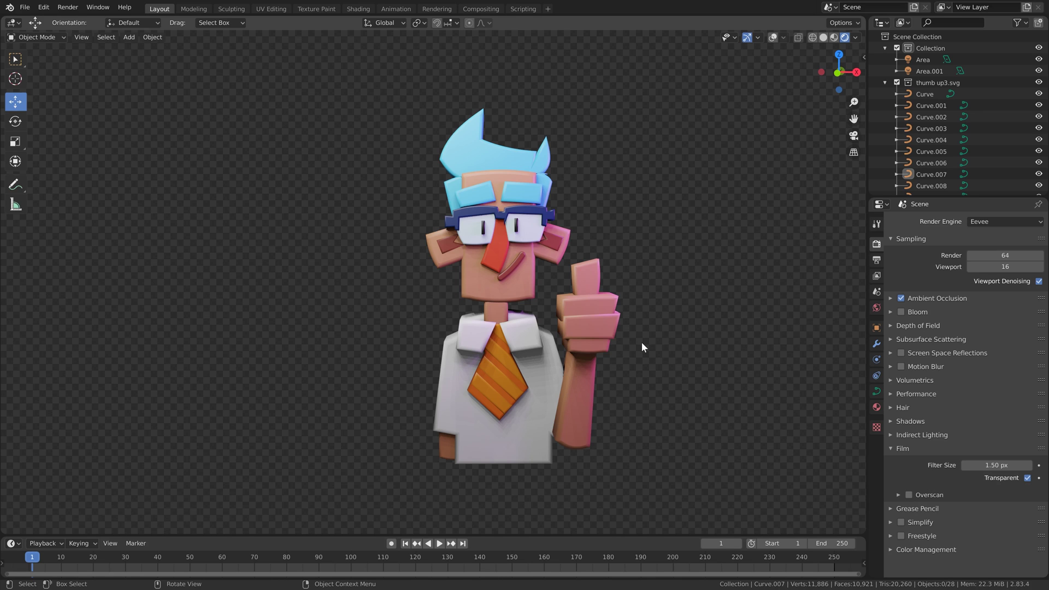
pyautogui.scroll(-4, 644, 336)
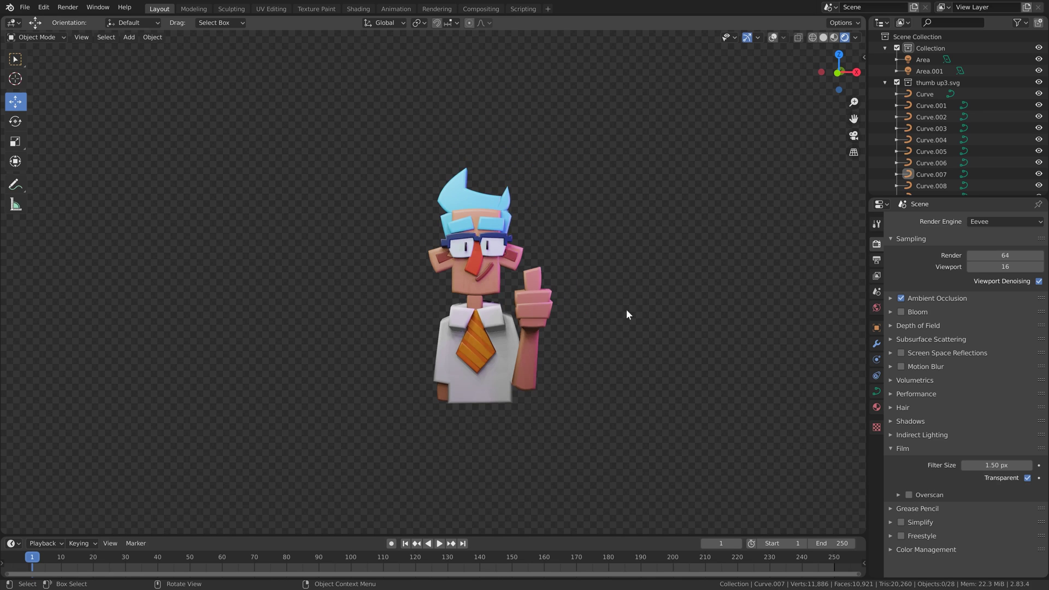
pyautogui.moveTo(627, 309); pyautogui.dragTo(558, 262, button='middle')
pyautogui.click(772, 37)
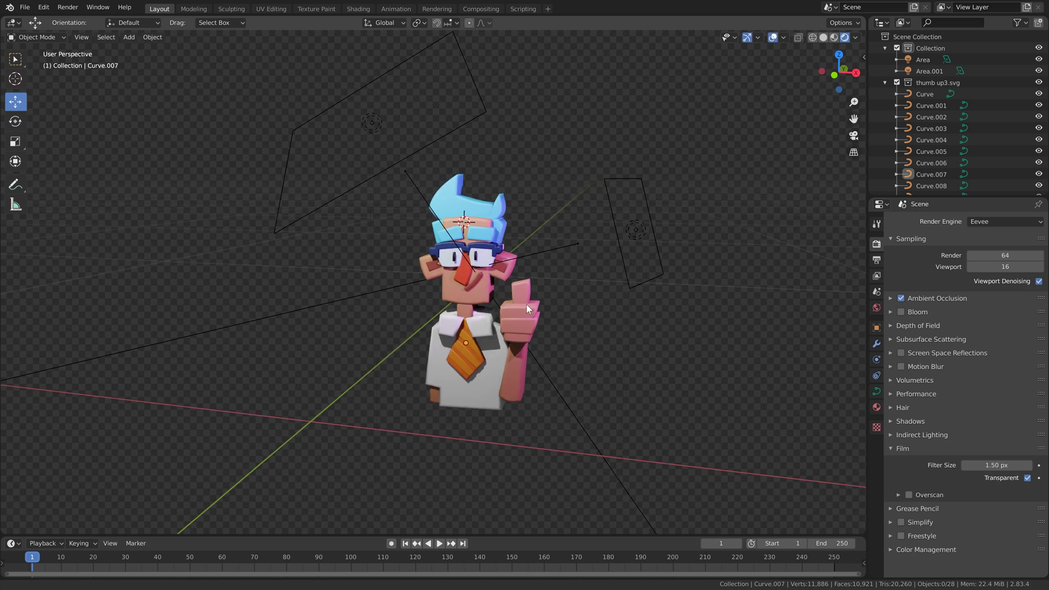
pyautogui.keyDown('shift'); pyautogui.moveTo(526, 304); pyautogui.dragTo(519, 257, button='middle'); pyautogui.keyUp('shift')
# - Import thumb up3.svg again through File > Import > Scalable Vector Graphics (.svg)
pyautogui.keyDown('shift'); pyautogui.rightClick(590, 304); pyautogui.keyUp('shift')
pyautogui.click(25, 7)
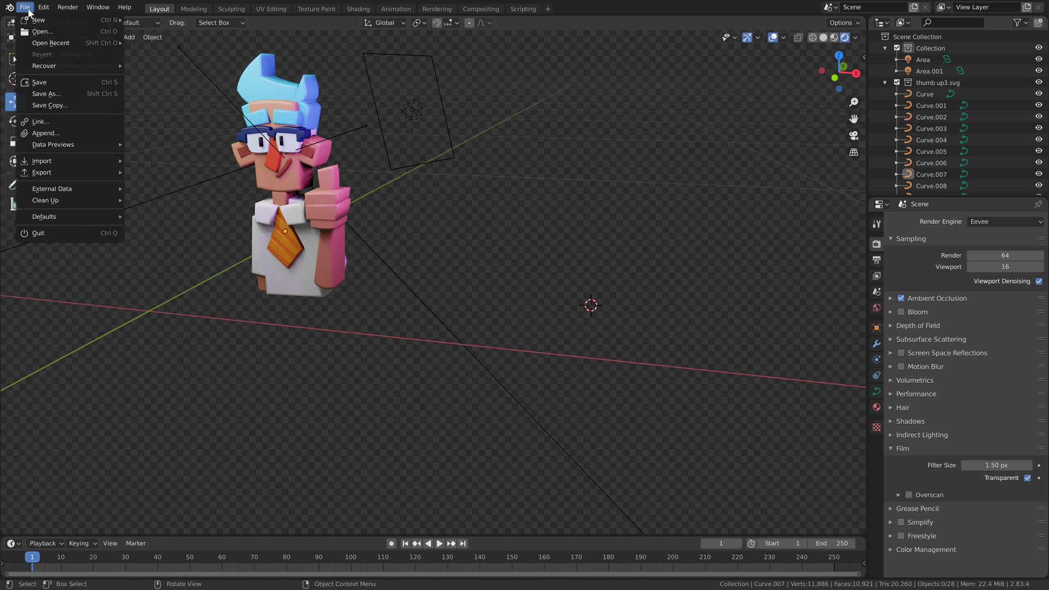
pyautogui.moveTo(98, 165)
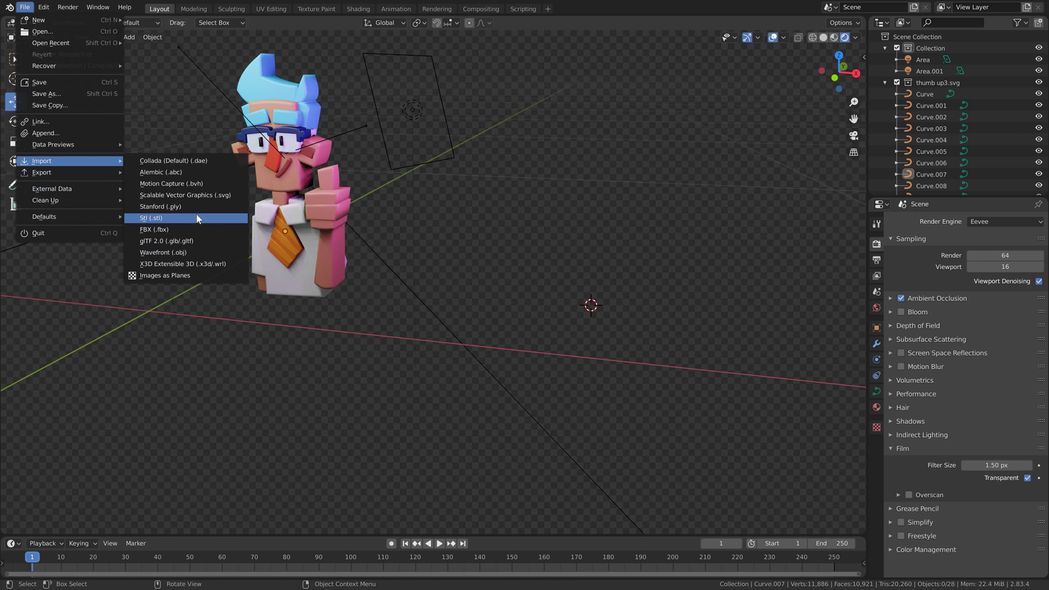
pyautogui.click(207, 195)
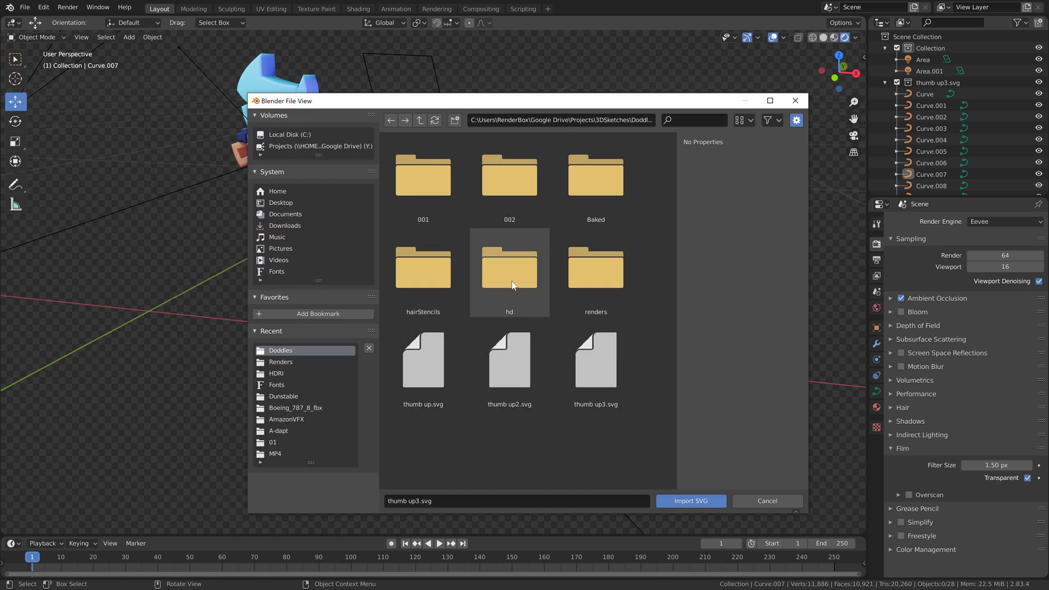
pyautogui.click(622, 349)
pyautogui.click(692, 501)
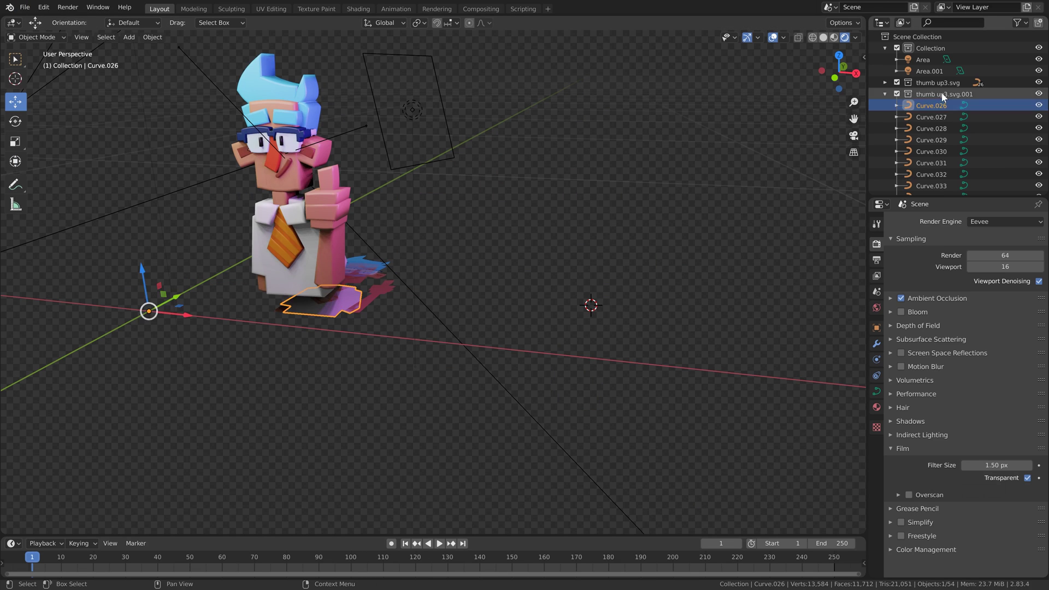
# - Select the thumb up3.svg.001 curves, move them right along X, and rotate 90° on X
pyautogui.rightClick(941, 92)
pyautogui.click(910, 184)
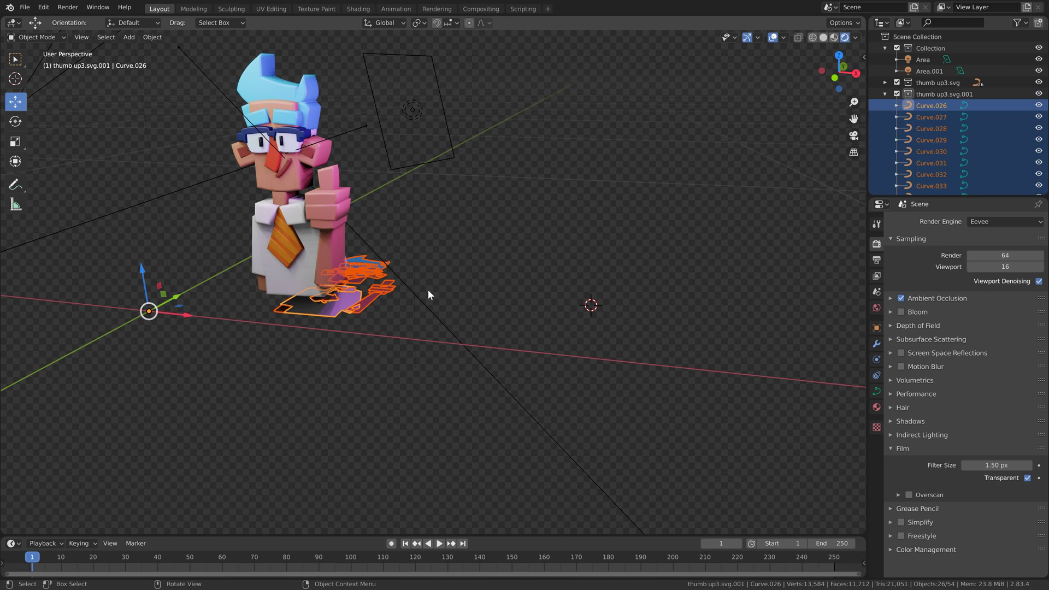
pyautogui.press('g')
pyautogui.press('x')
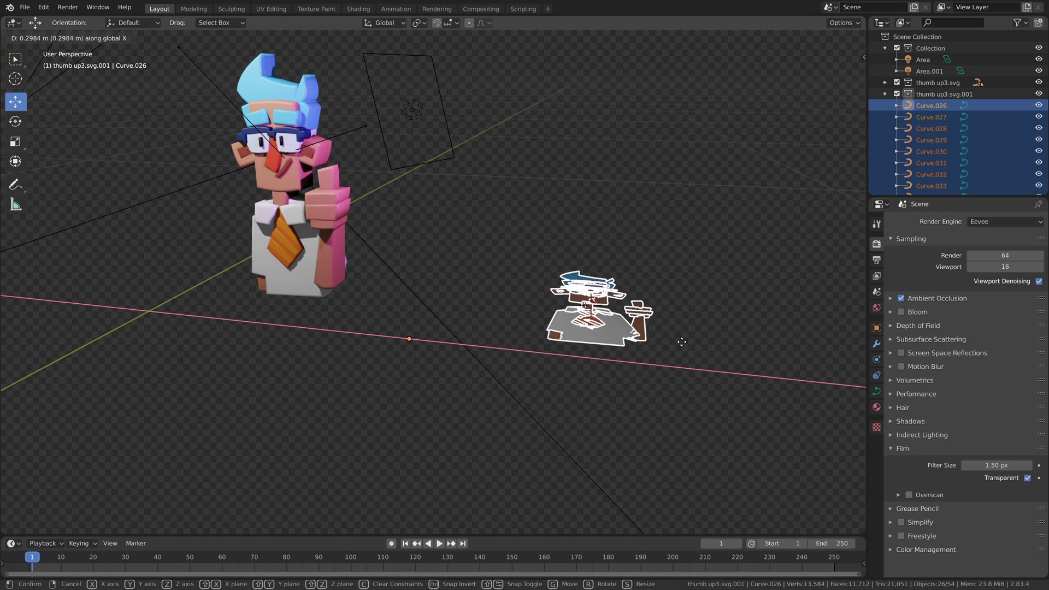
pyautogui.click(695, 346)
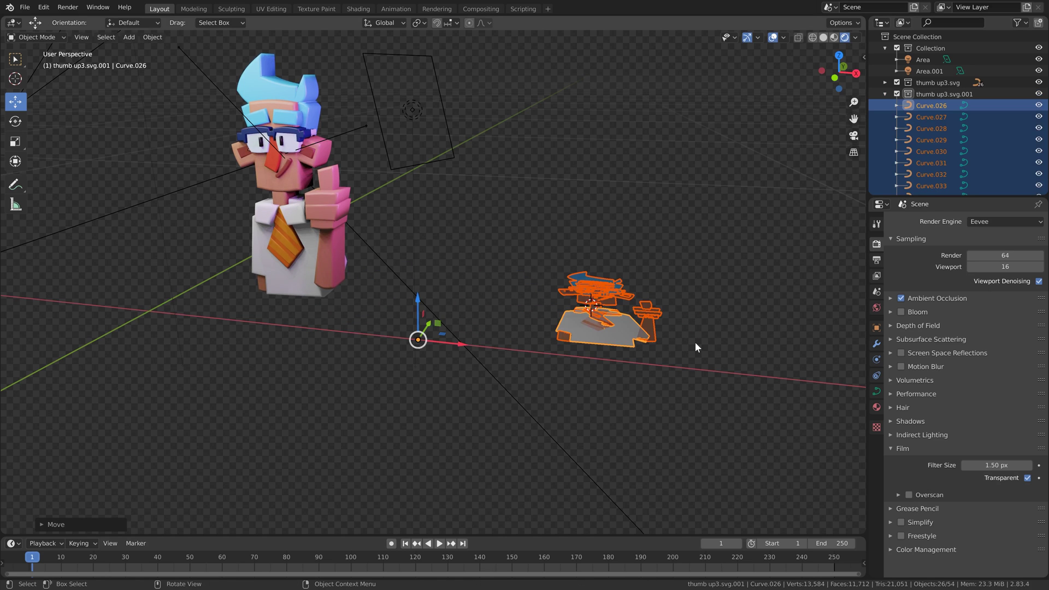
pyautogui.moveTo(687, 324); pyautogui.dragTo(661, 255, button='middle')
pyautogui.write('rx90')
pyautogui.press('Return')
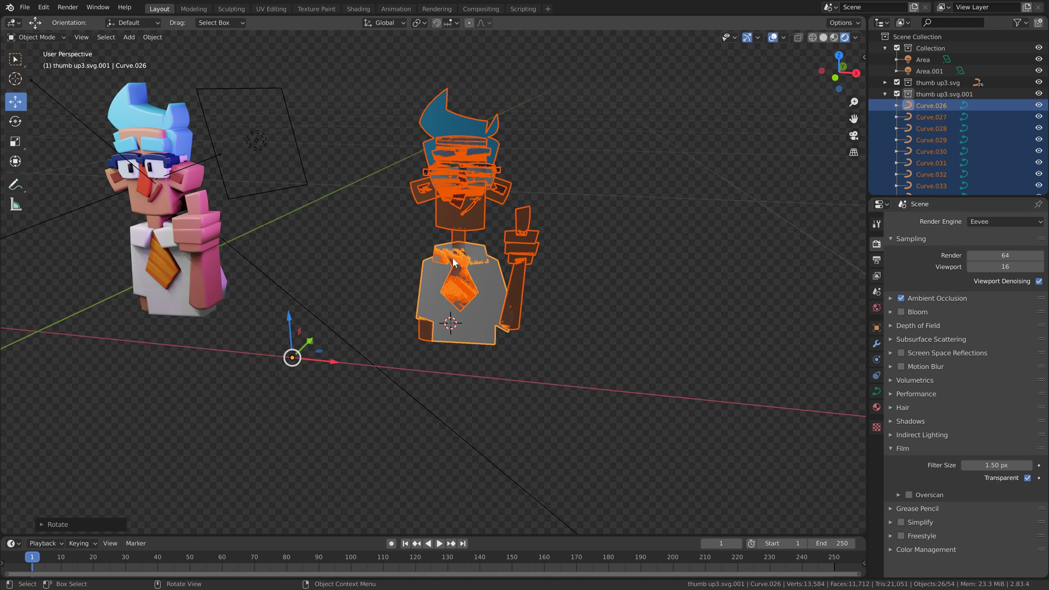
pyautogui.moveTo(483, 260); pyautogui.dragTo(512, 296, button='middle')
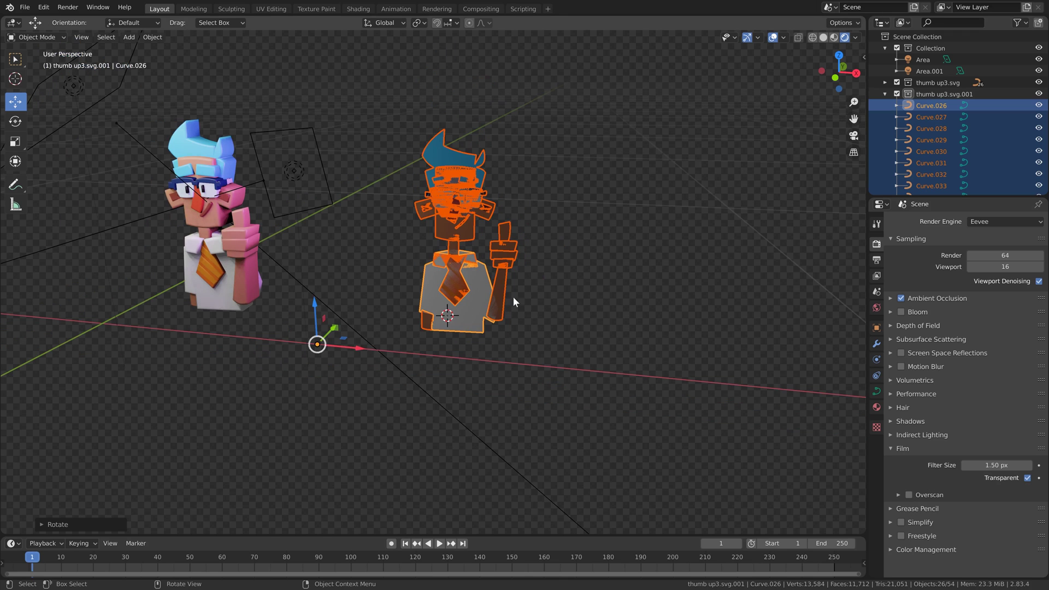
# - Convert the new curves to meshes and dissolve their triangle fill into 29 n-gon faces
pyautogui.rightClick(455, 295)
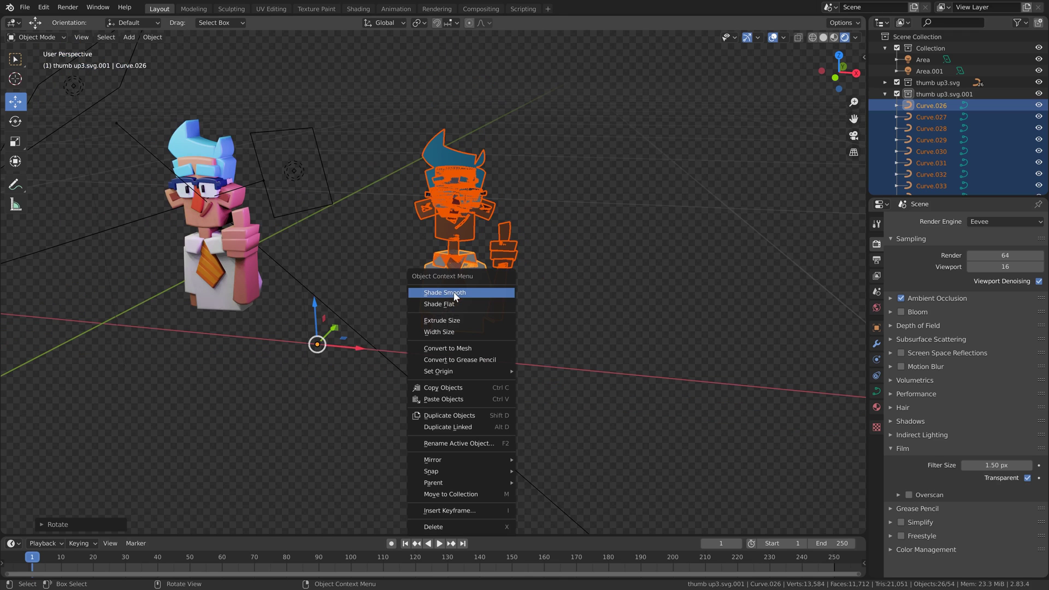
pyautogui.click(465, 347)
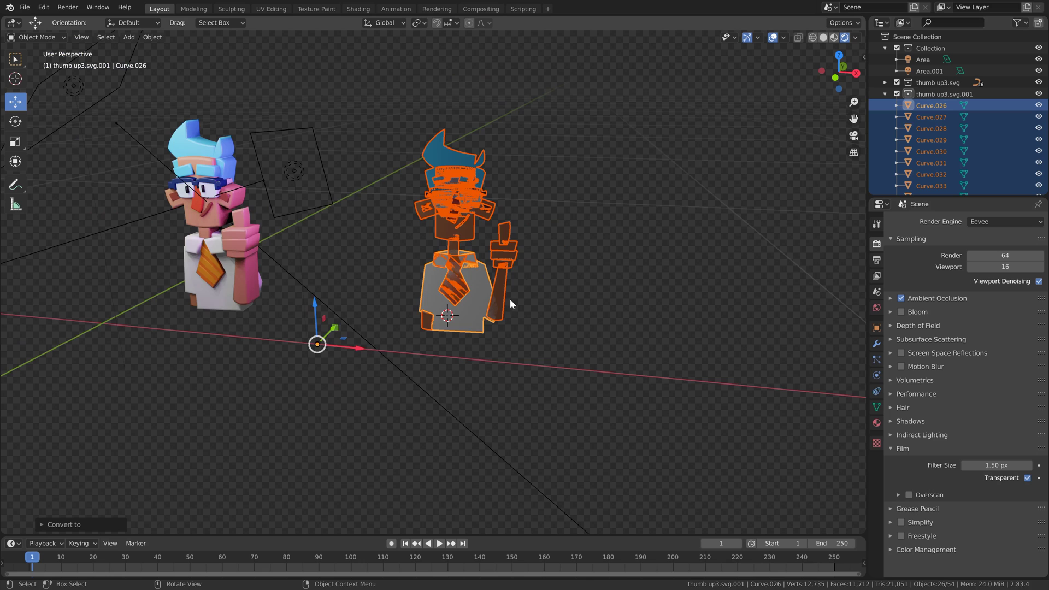
pyautogui.scroll(3, 525, 232)
pyautogui.press('Tab')
pyautogui.press('a')
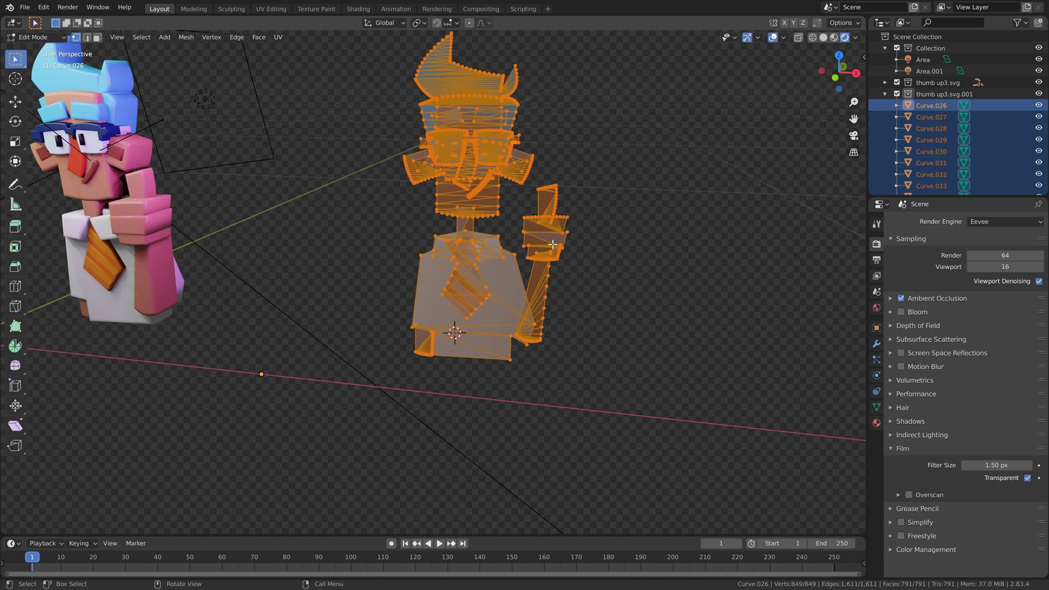
pyautogui.moveTo(551, 242); pyautogui.dragTo(533, 265, button='middle')
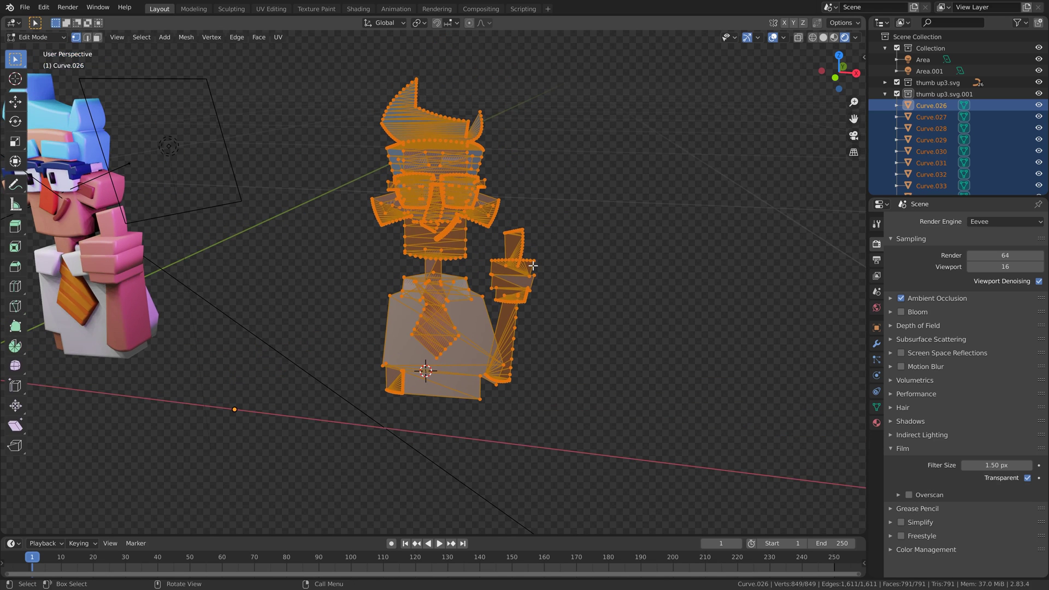
pyautogui.press('x')
pyautogui.click(533, 266)
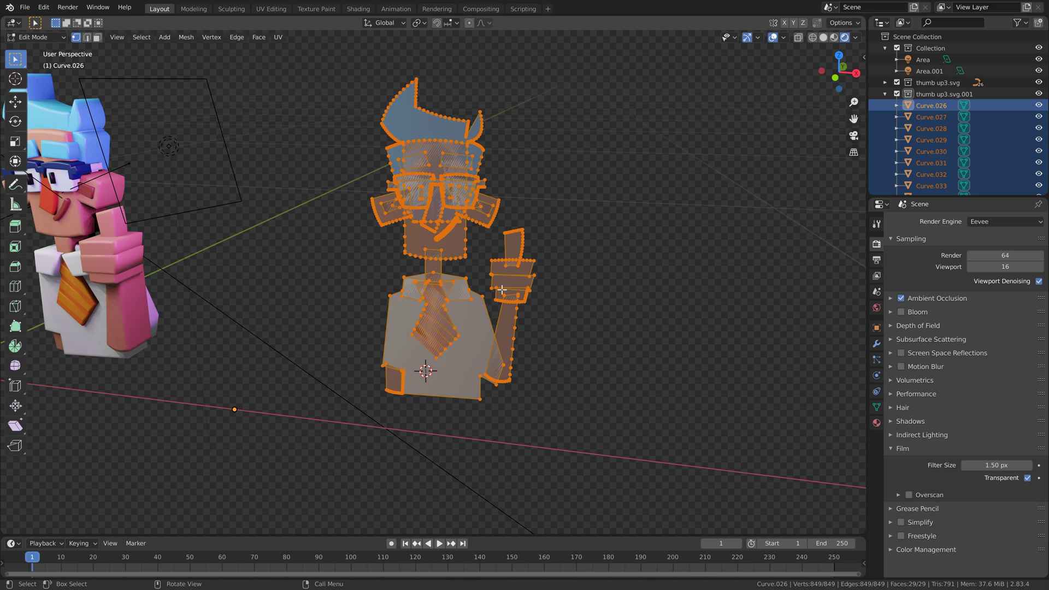
pyautogui.press('Tab')
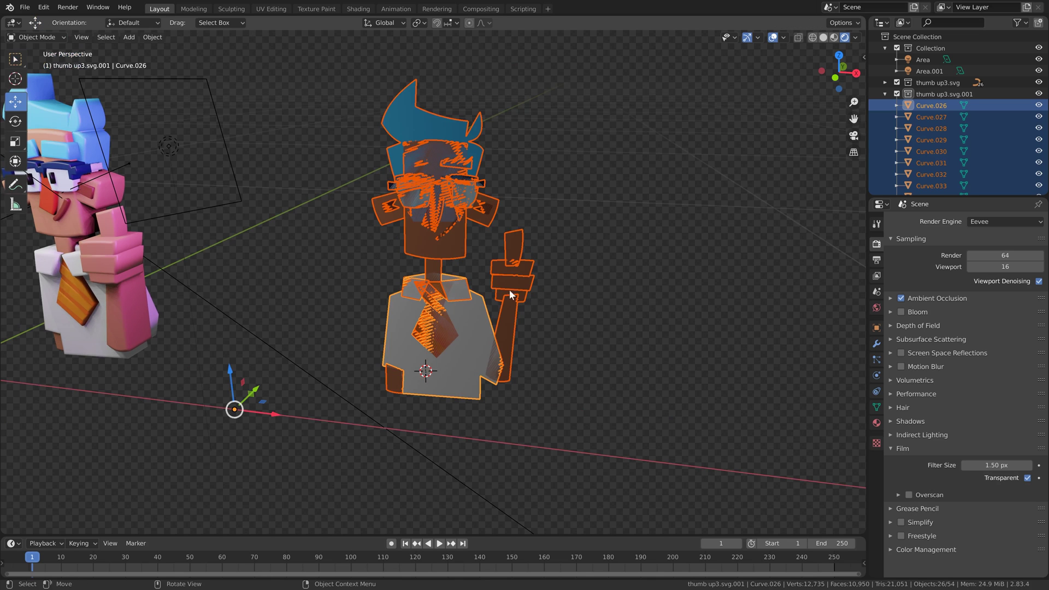
# - Move the neck piece Curve.028 back along Y behind the face
pyautogui.click(490, 322)
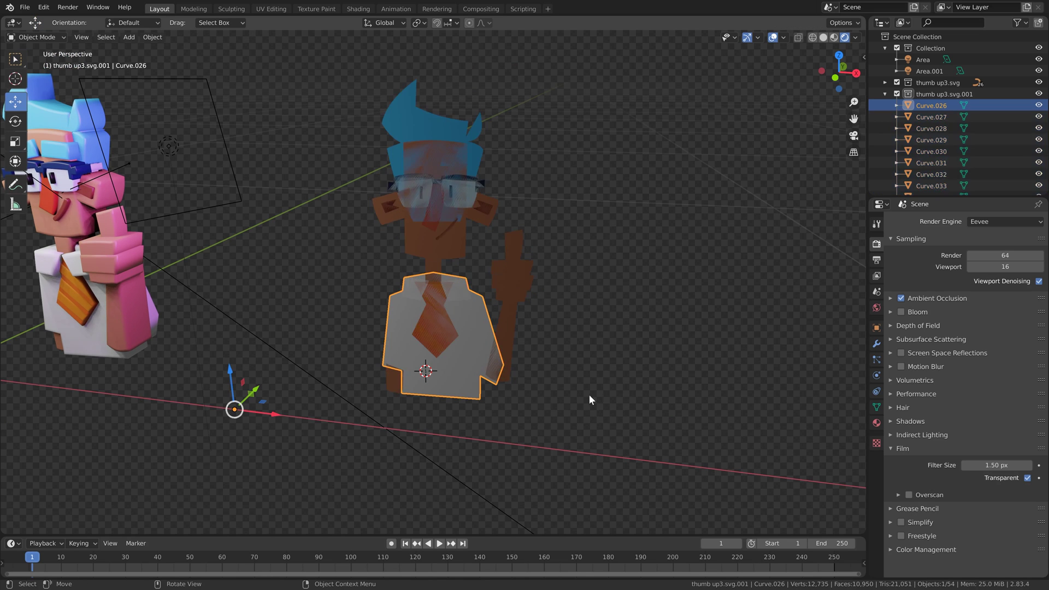
pyautogui.click(458, 252)
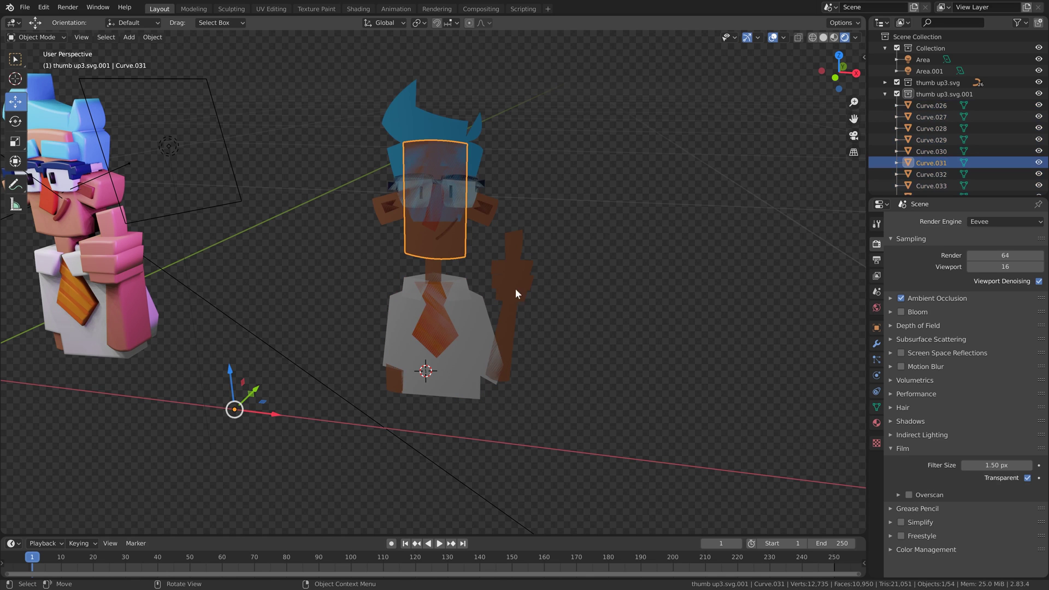
pyautogui.moveTo(514, 288)
pyautogui.mouseDown(button='middle')
pyautogui.moveTo(510, 280)
pyautogui.moveTo(519, 280)
pyautogui.mouseUp(button='middle')
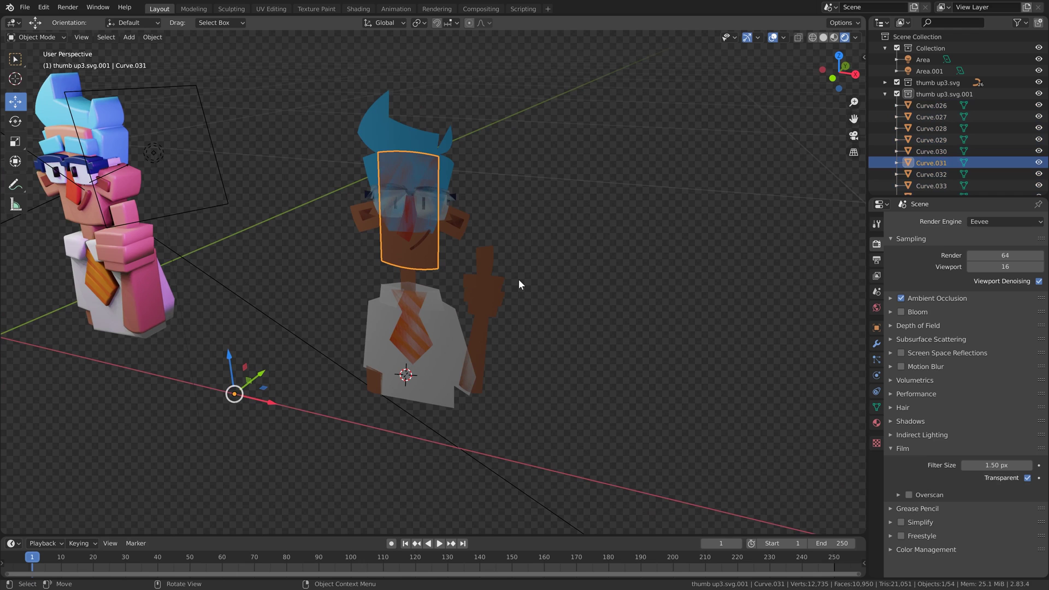
pyautogui.press('g')
pyautogui.press('y')
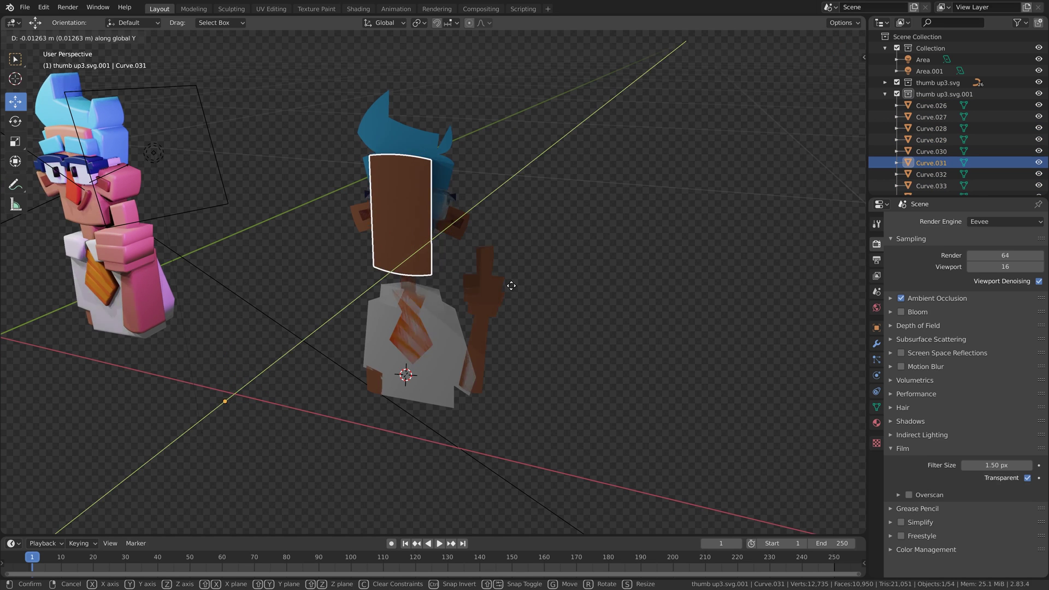
pyautogui.press('Escape')
pyautogui.click(404, 272)
pyautogui.press('g')
pyautogui.press('y')
pyautogui.click(412, 272)
# - In Solid shading, move the nose along Y in front of the glasses
pyautogui.click(360, 227)
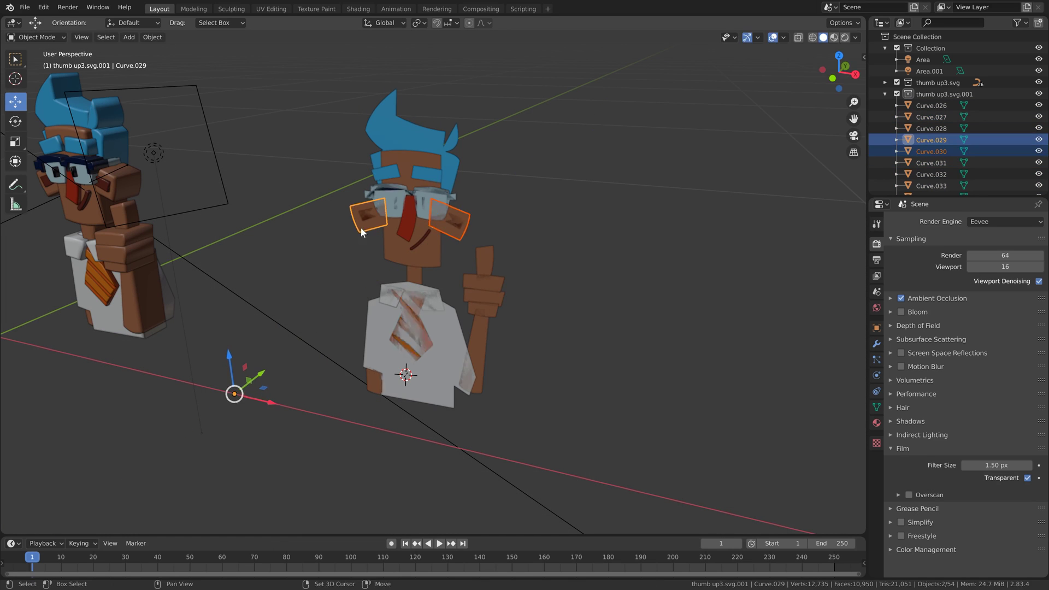
pyautogui.click(416, 314)
pyautogui.click(417, 316)
pyautogui.click(415, 320)
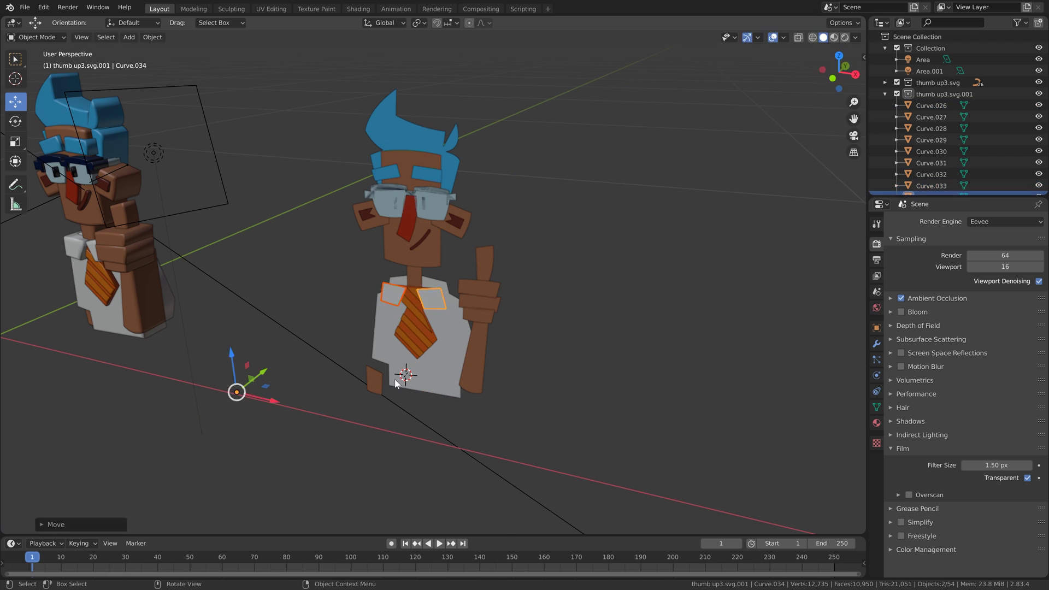
pyautogui.scroll(3, 365, 277)
pyautogui.click(446, 227)
pyautogui.moveTo(446, 228); pyautogui.dragTo(490, 181, button='middle')
pyautogui.hotkey('shift', 'z')
pyautogui.click(490, 180)
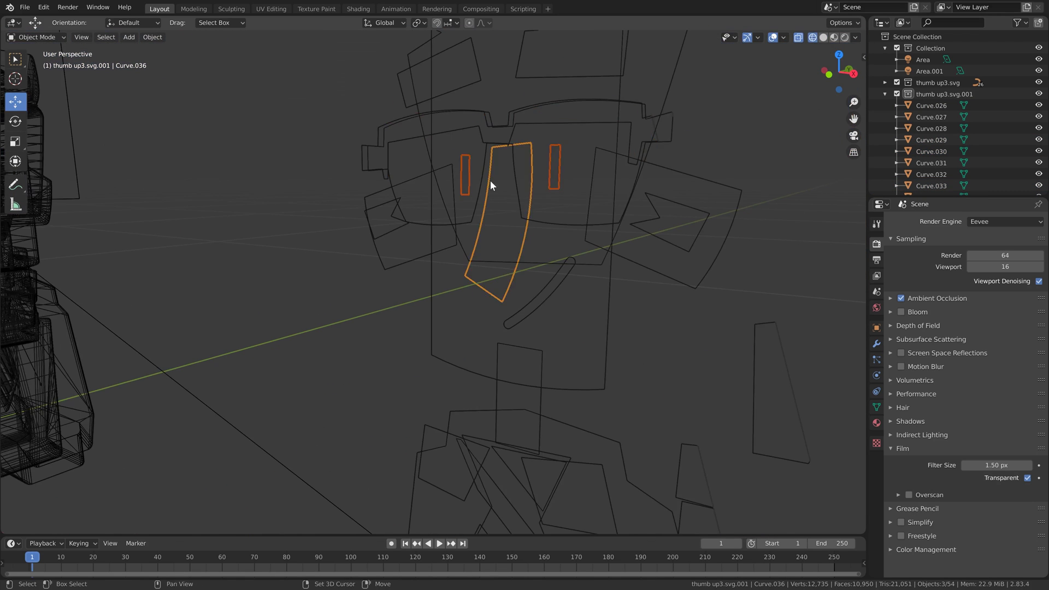
pyautogui.hotkey('shift', 'z')
pyautogui.press('g')
pyautogui.press('y')
pyautogui.click(494, 274)
# - Check the character's layering from a few angles, then clear the selection
pyautogui.scroll(-4, 508, 271)
pyautogui.click(524, 266)
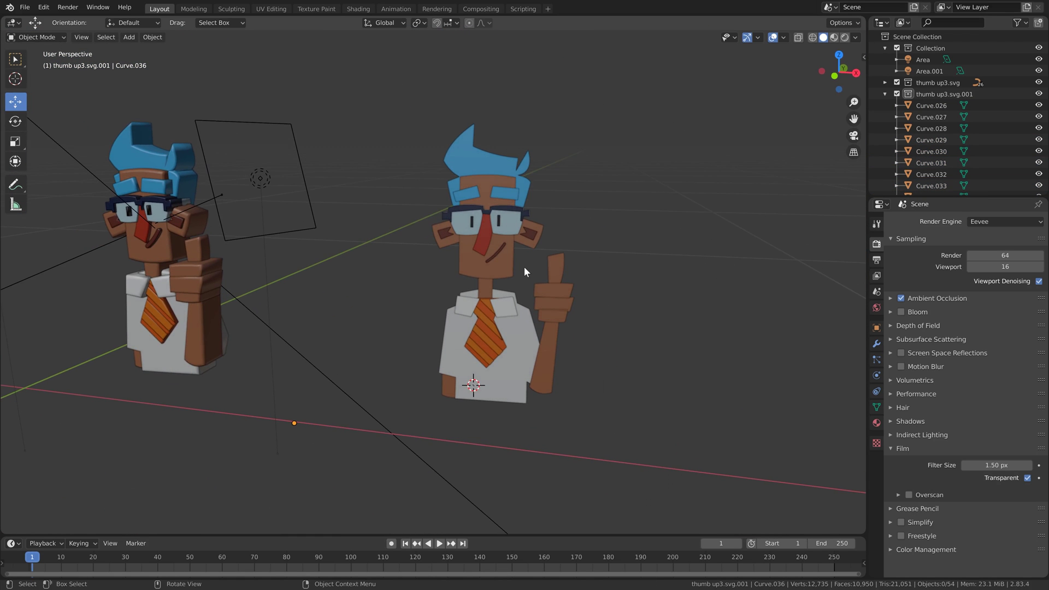
pyautogui.moveTo(524, 267); pyautogui.dragTo(508, 248, button='middle')
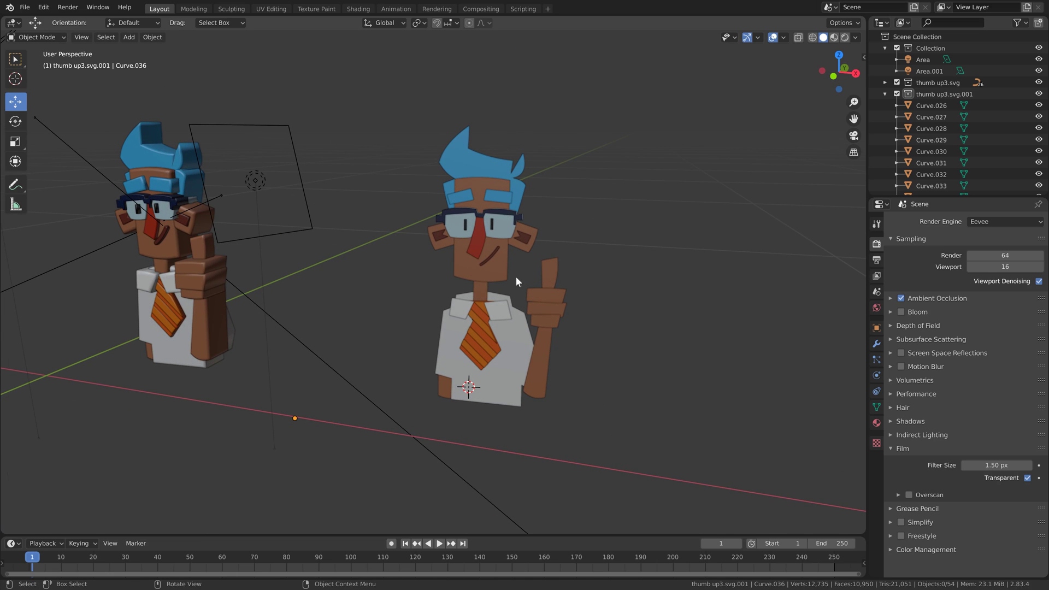
pyautogui.click(503, 271)
pyautogui.moveTo(595, 277); pyautogui.dragTo(649, 324, button='middle')
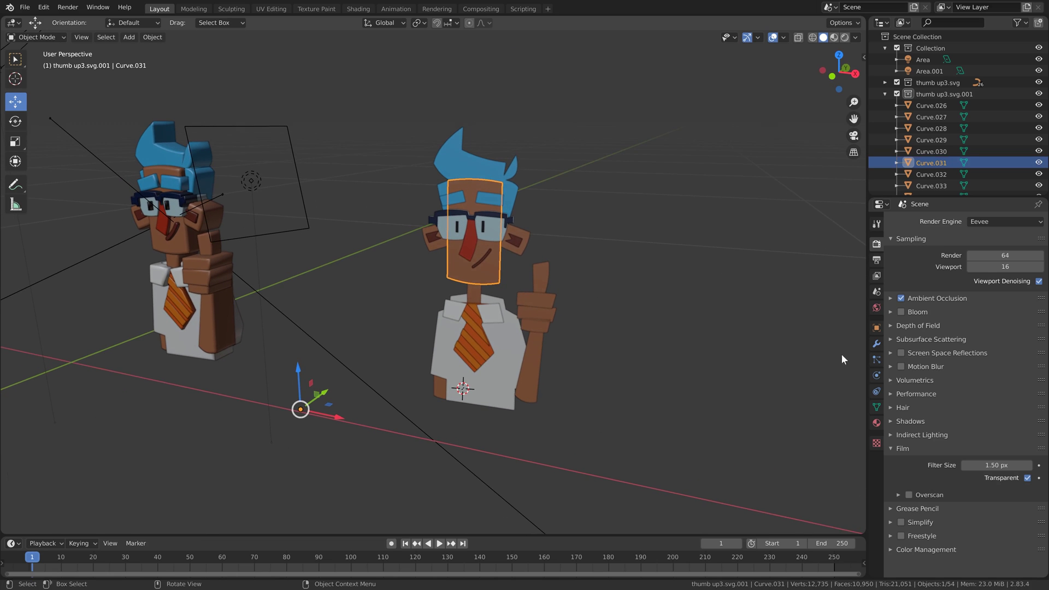
pyautogui.moveTo(608, 97); pyautogui.dragTo(424, 401)
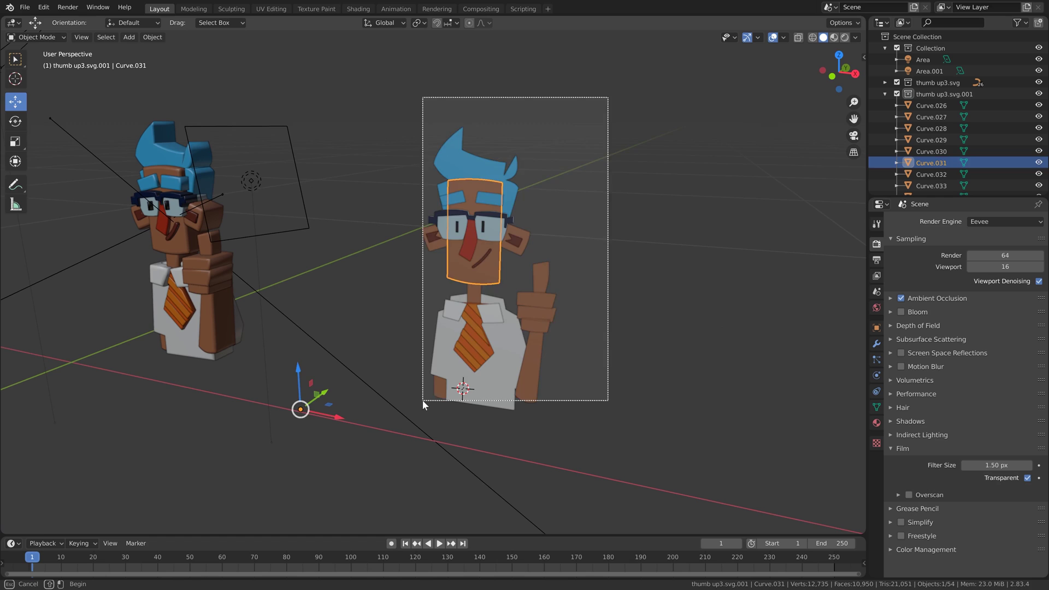
pyautogui.moveTo(423, 401); pyautogui.dragTo(423, 401)
# - Add a Solidify modifier with 0.02 m thickness to the face piece Curve.031
pyautogui.click(498, 276)
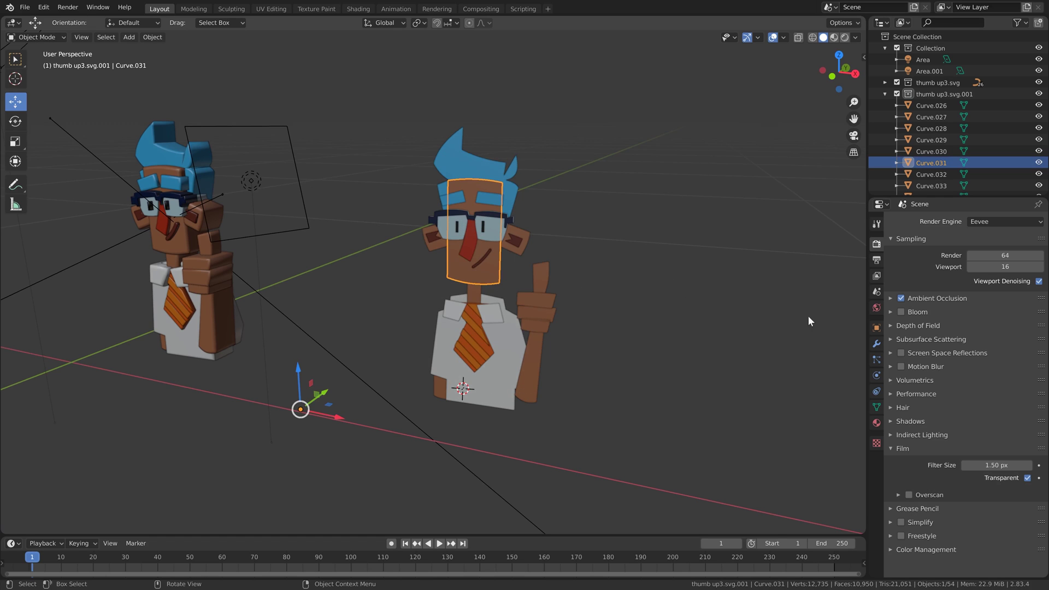
pyautogui.click(876, 345)
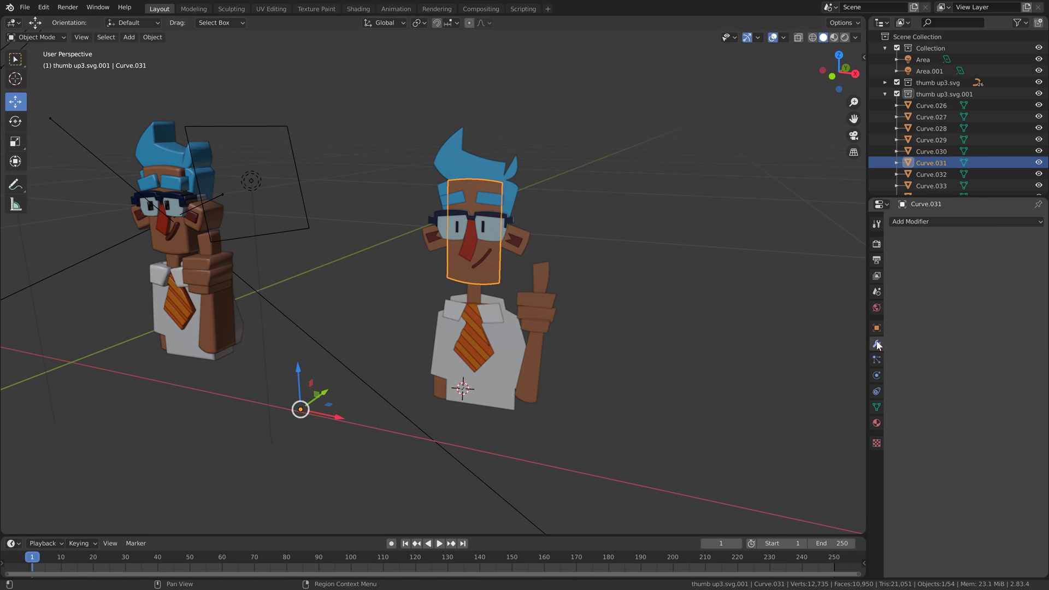
pyautogui.click(939, 224)
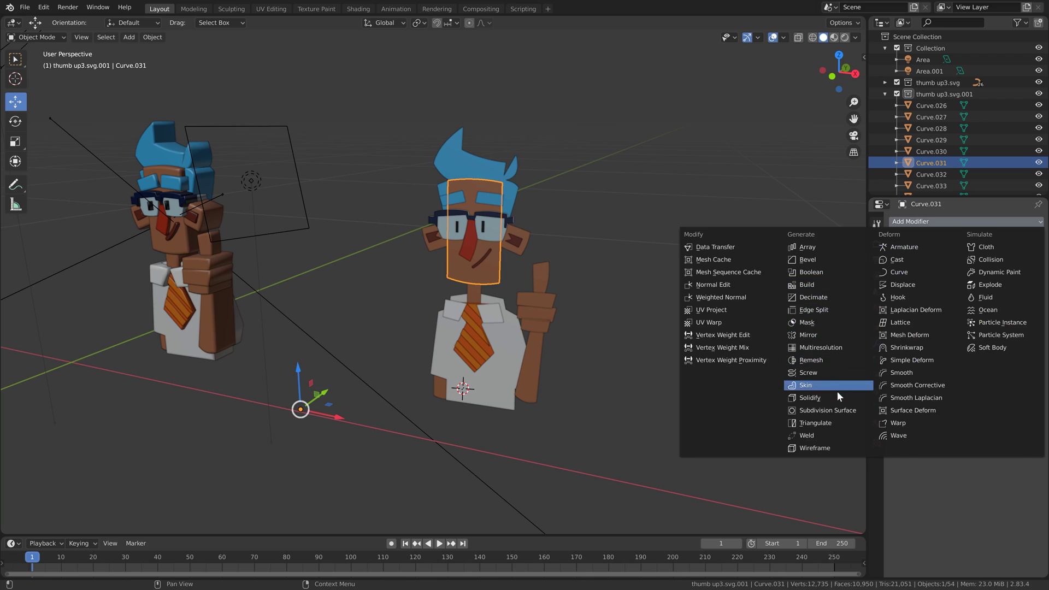
pyautogui.click(810, 397)
pyautogui.moveTo(645, 330); pyautogui.dragTo(585, 328, button='middle')
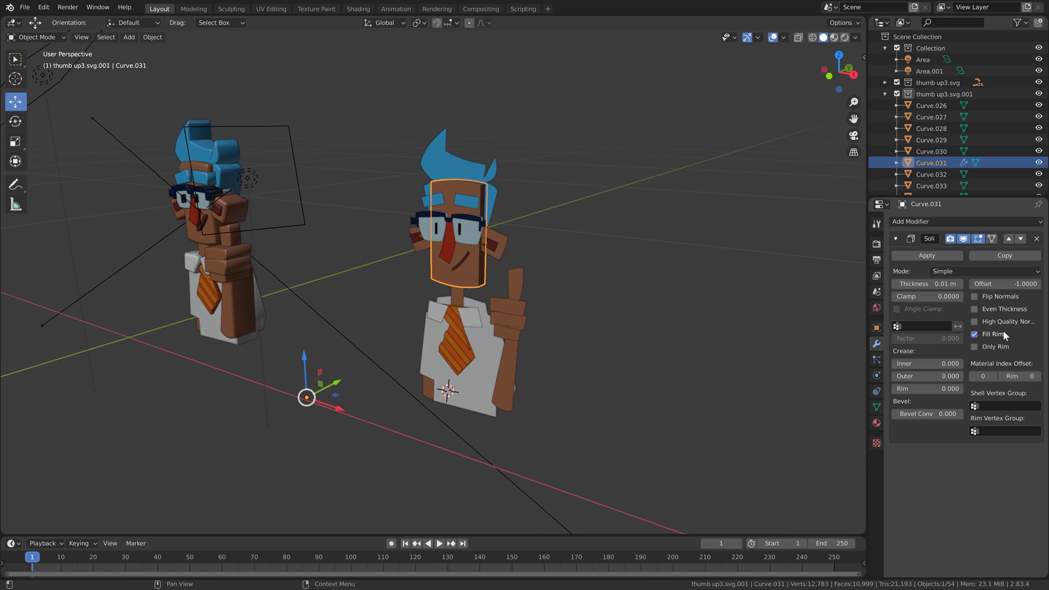
pyautogui.moveTo(929, 284); pyautogui.dragTo(945, 283)
# - Add a Bevel modifier with 3 segments, limited by a 30° angle
pyautogui.click(916, 221)
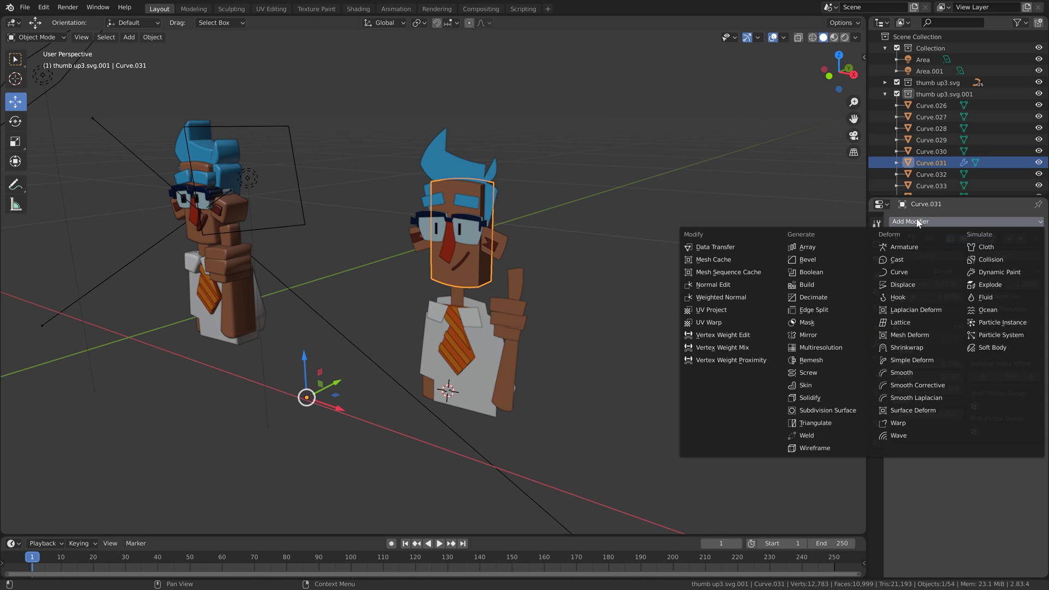
pyautogui.click(837, 260)
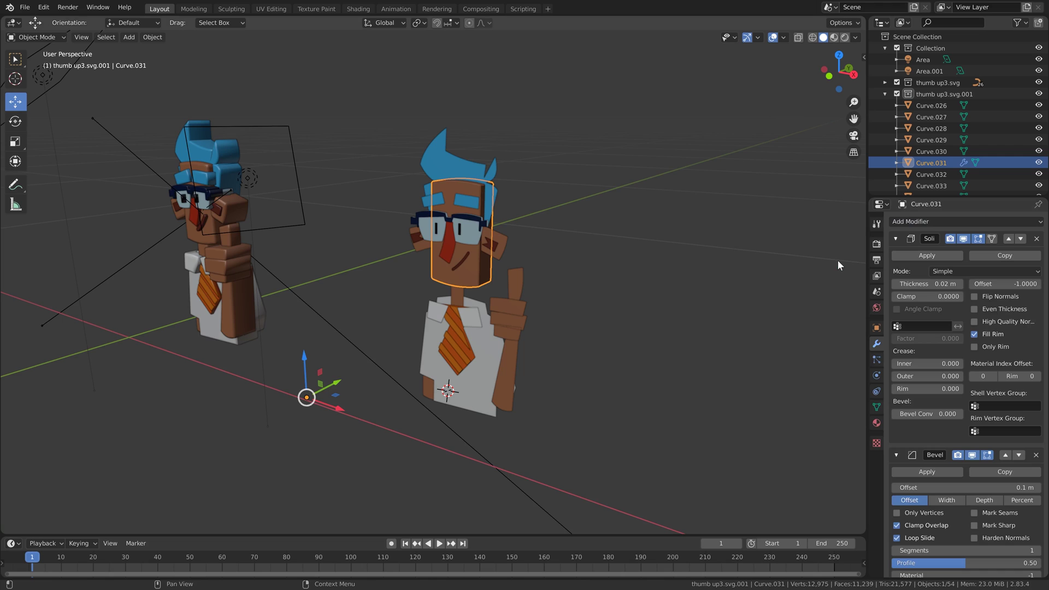
pyautogui.scroll(4, 585, 288)
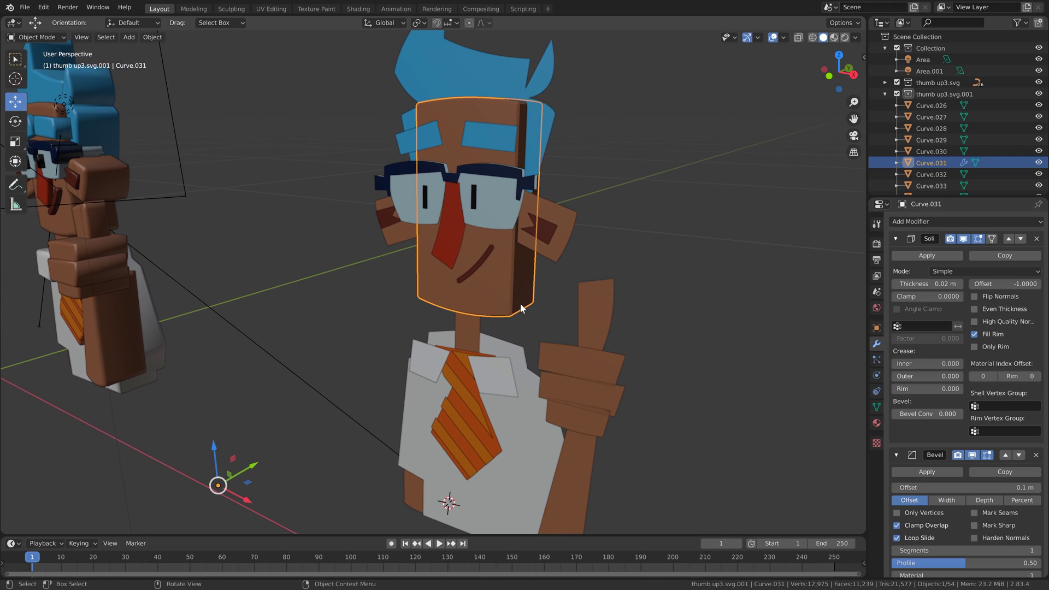
pyautogui.click(895, 240)
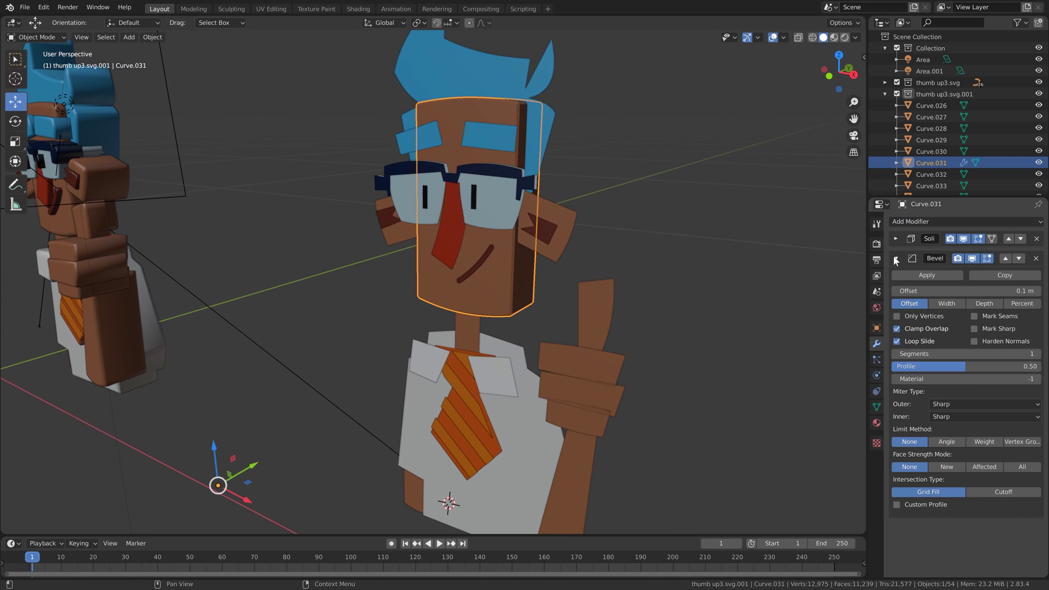
pyautogui.click(1037, 354)
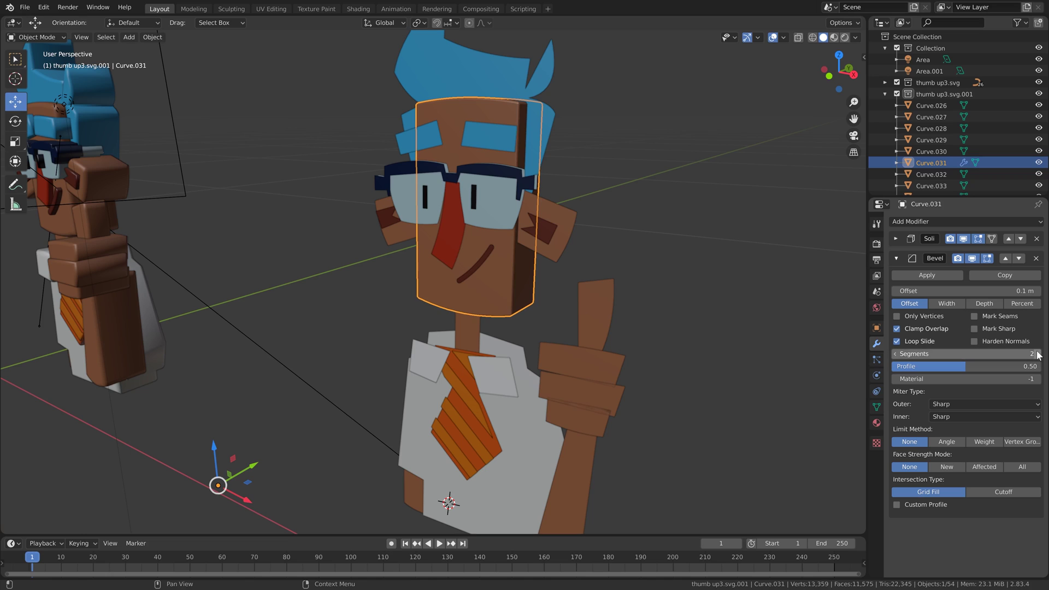
pyautogui.click(955, 442)
# - Box-select all the parts of the right character
pyautogui.moveTo(607, 299); pyautogui.dragTo(608, 273, button='middle')
pyautogui.scroll(-2, 589, 262)
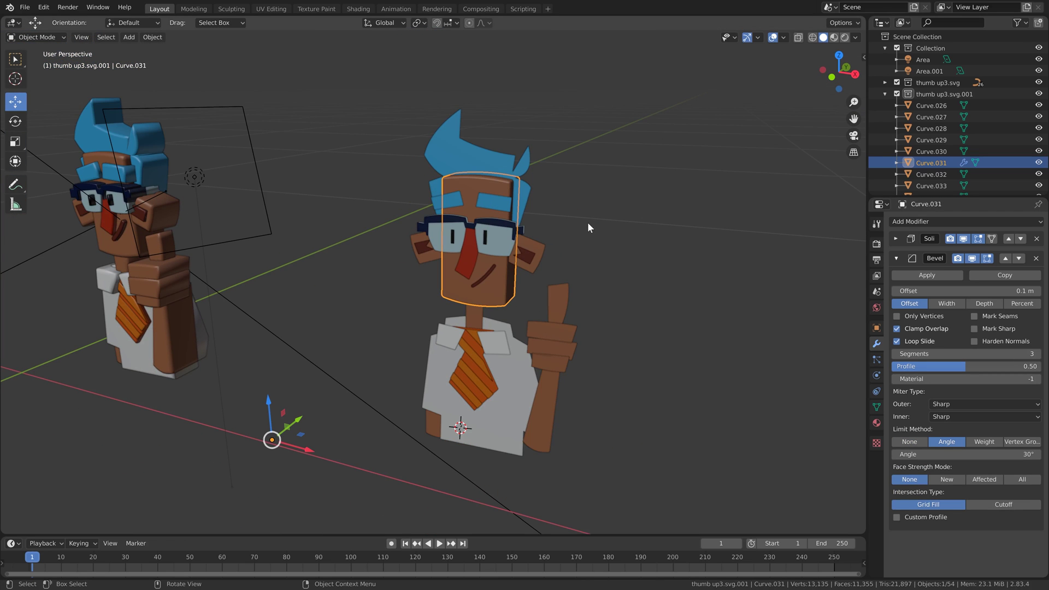
pyautogui.moveTo(619, 116); pyautogui.dragTo(405, 450)
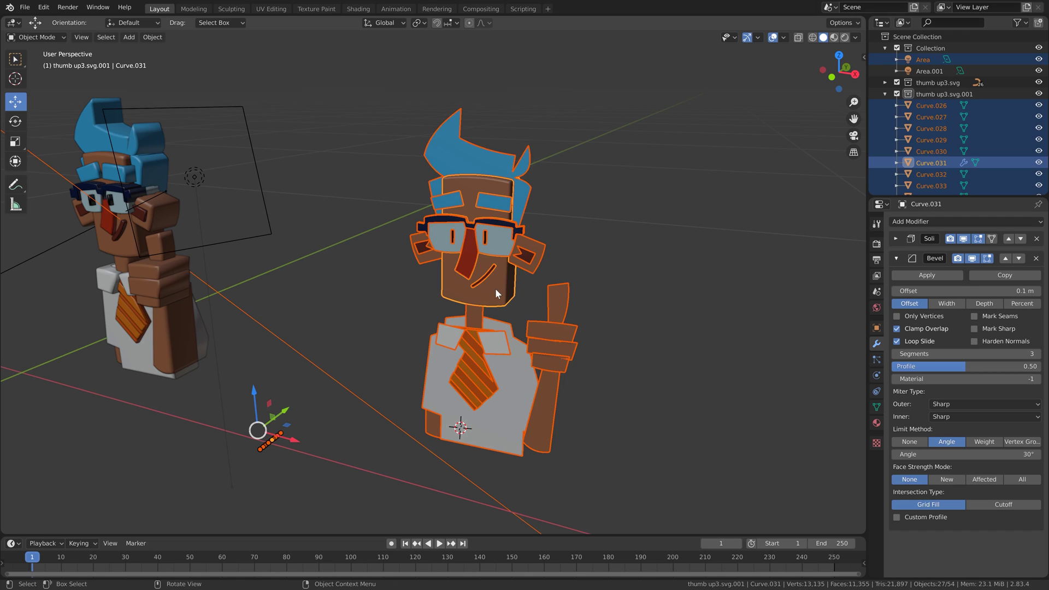
# - Copy the face's modifiers to all selected pieces with Ctrl+L, then deselect everything
pyautogui.hotkey('ctrl', 'l')
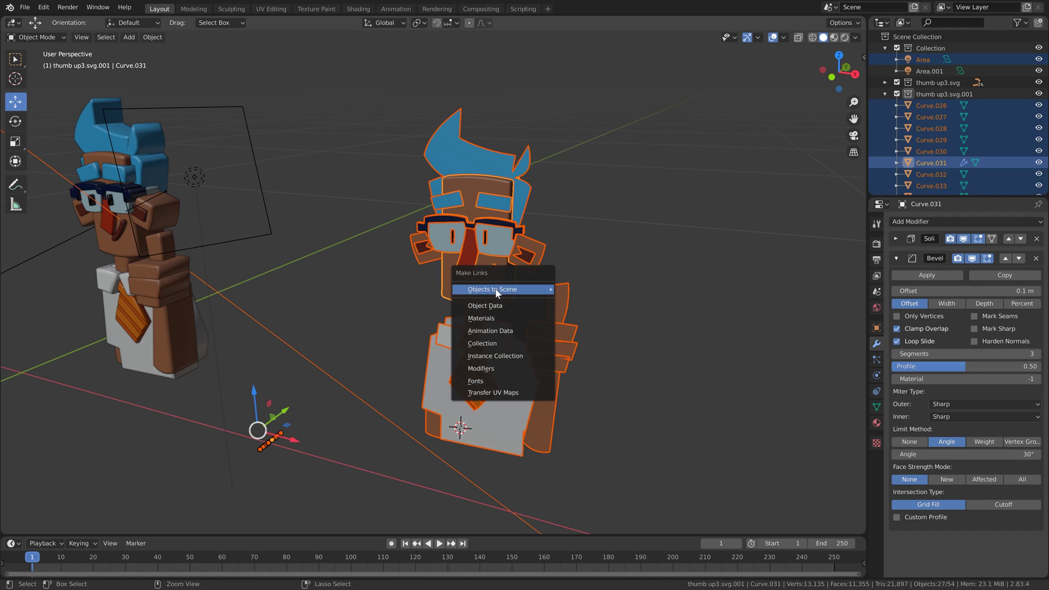
pyautogui.moveTo(496, 290)
pyautogui.click(503, 369)
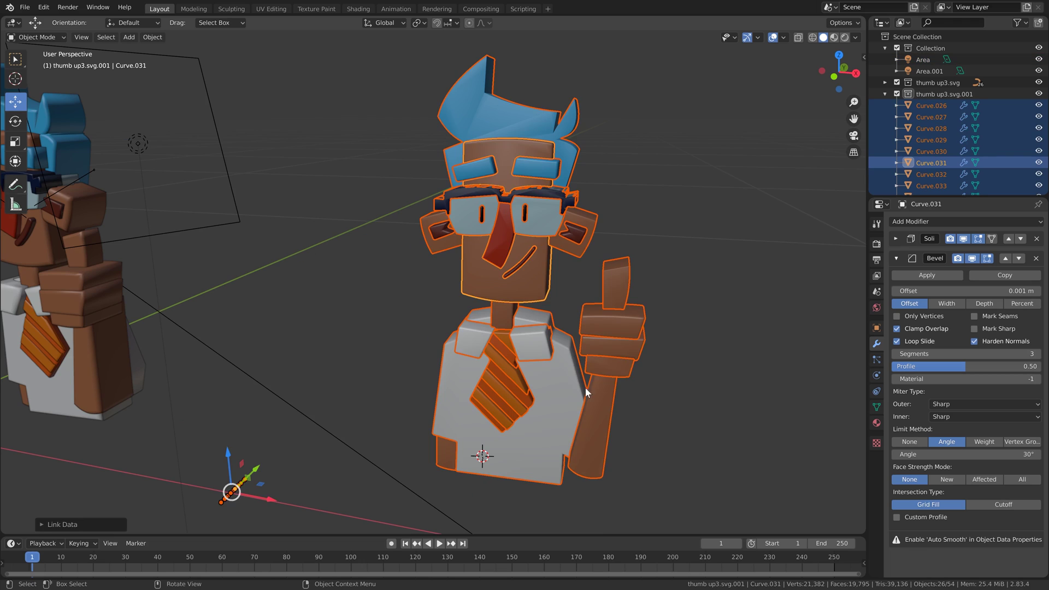
pyautogui.click(707, 296)
# - Select both ears and start a move, then cancel it
pyautogui.moveTo(709, 317); pyautogui.dragTo(677, 275, button='middle')
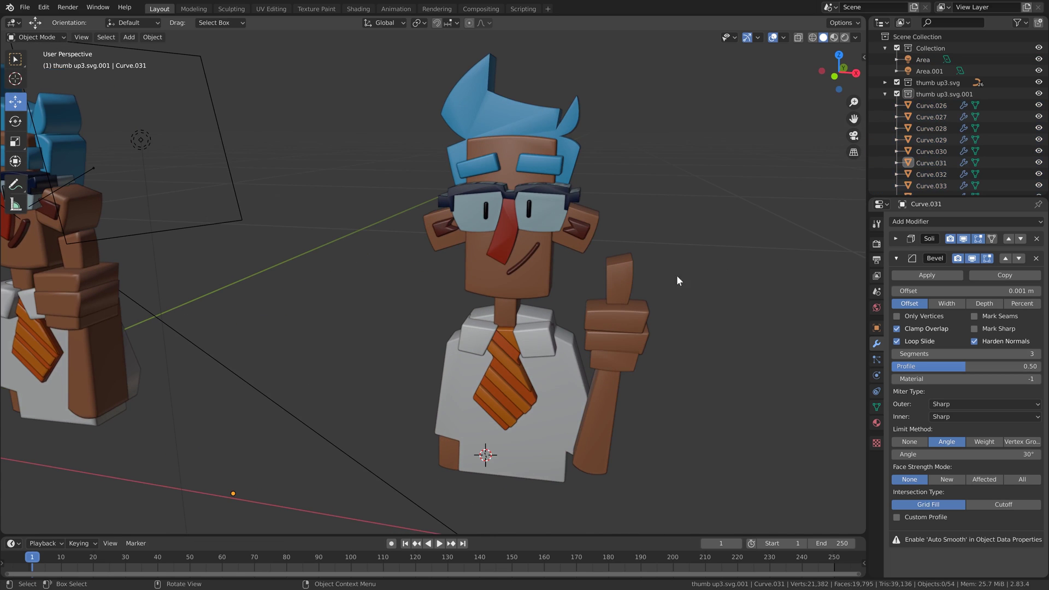
pyautogui.click(585, 238)
pyautogui.keyDown('shift'); pyautogui.click(440, 225); pyautogui.keyUp('shift')
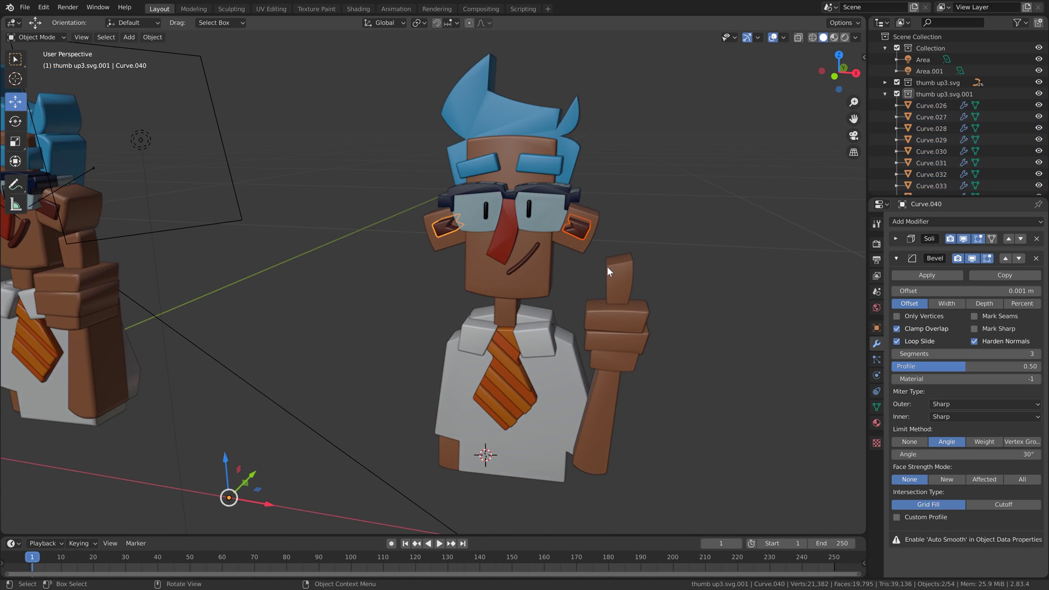
pyautogui.press('g')
pyautogui.press('Escape')
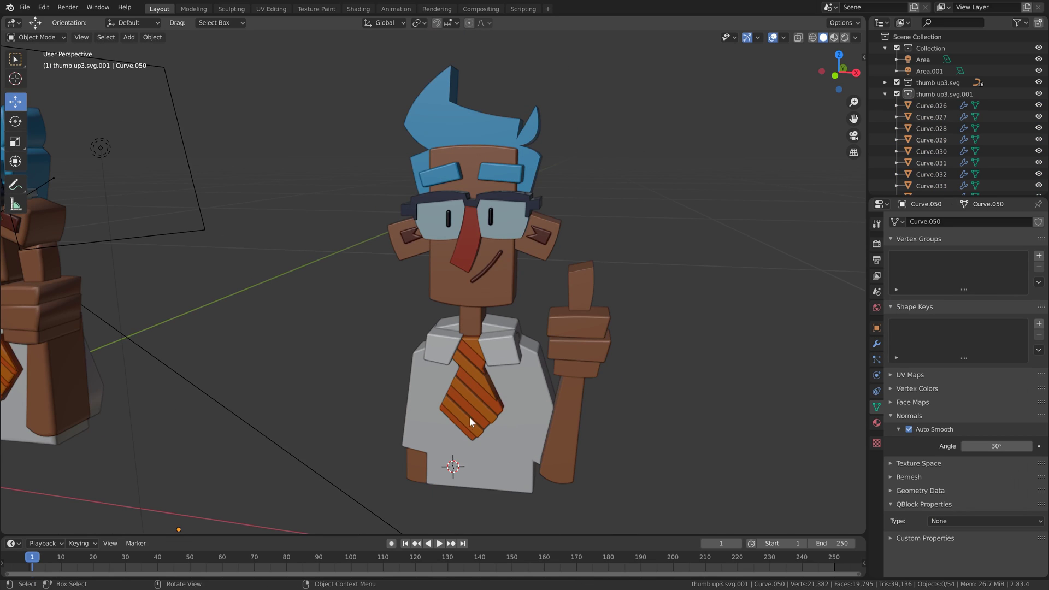
# - Nudge the tie Curve.033 about 0.0028 m along the Y axis
pyautogui.click(472, 403)
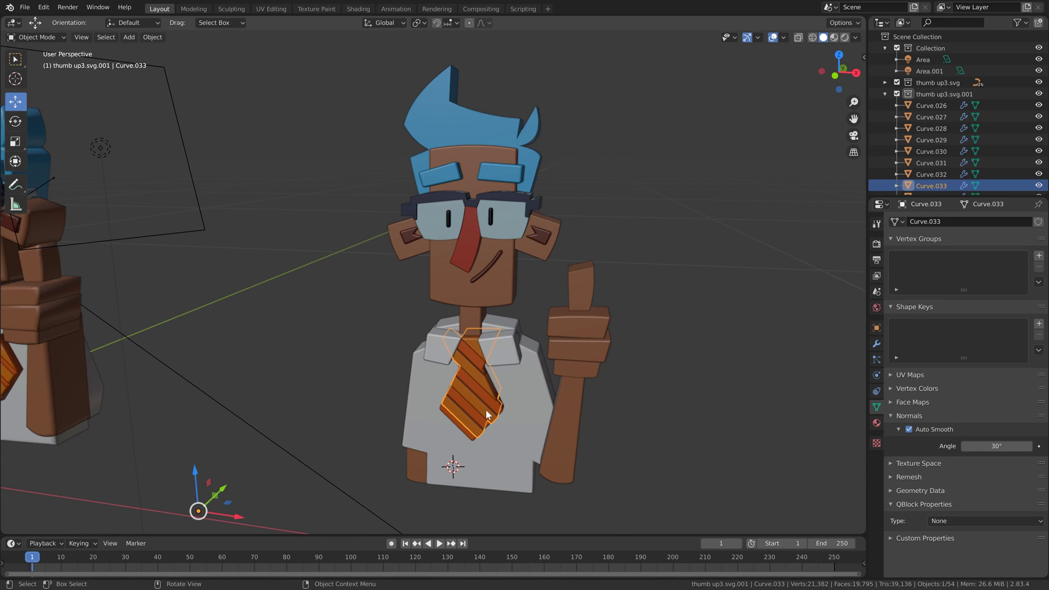
pyautogui.press('g')
pyautogui.press('y')
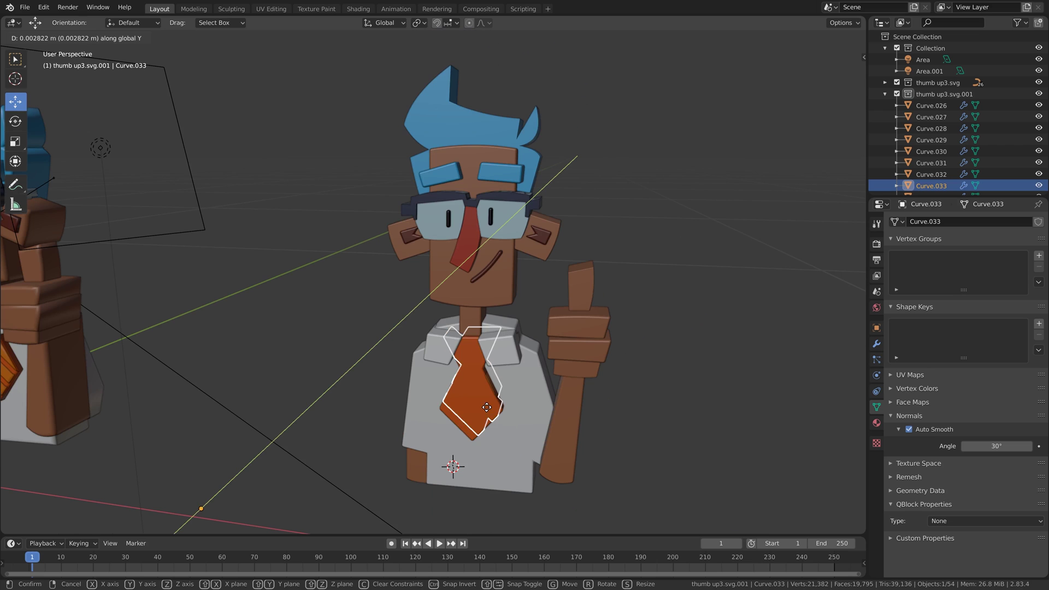
pyautogui.click(557, 389)
pyautogui.scroll(-3, 572, 271)
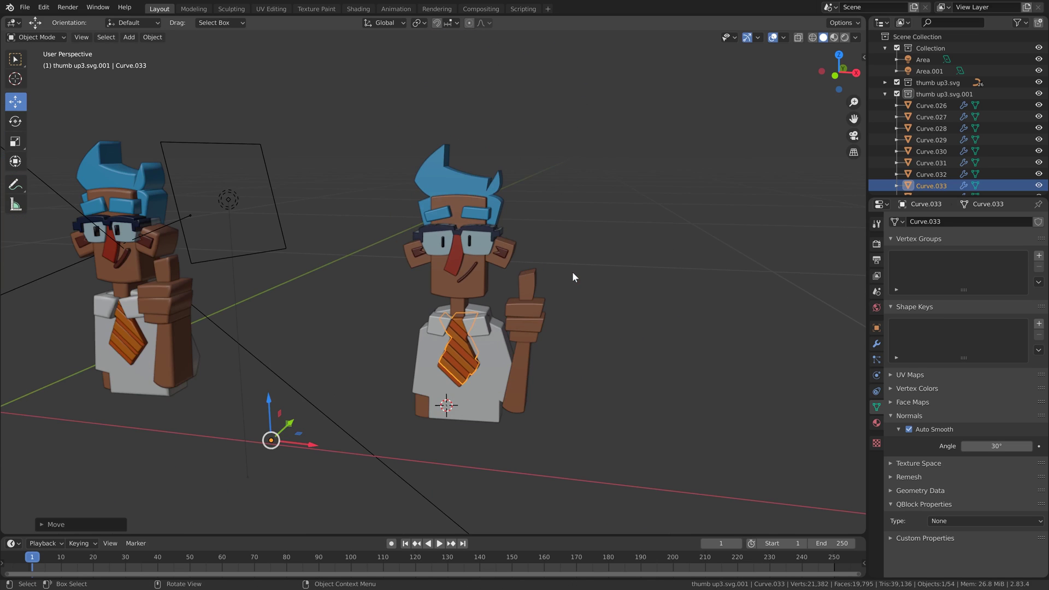
pyautogui.moveTo(572, 271); pyautogui.dragTo(562, 182, button='middle')
pyautogui.scroll(4, 539, 312)
# - Give the blue hair Curve.027 a Weld modifier at the top of its stack with 0.0016 m distance
pyautogui.click(481, 142)
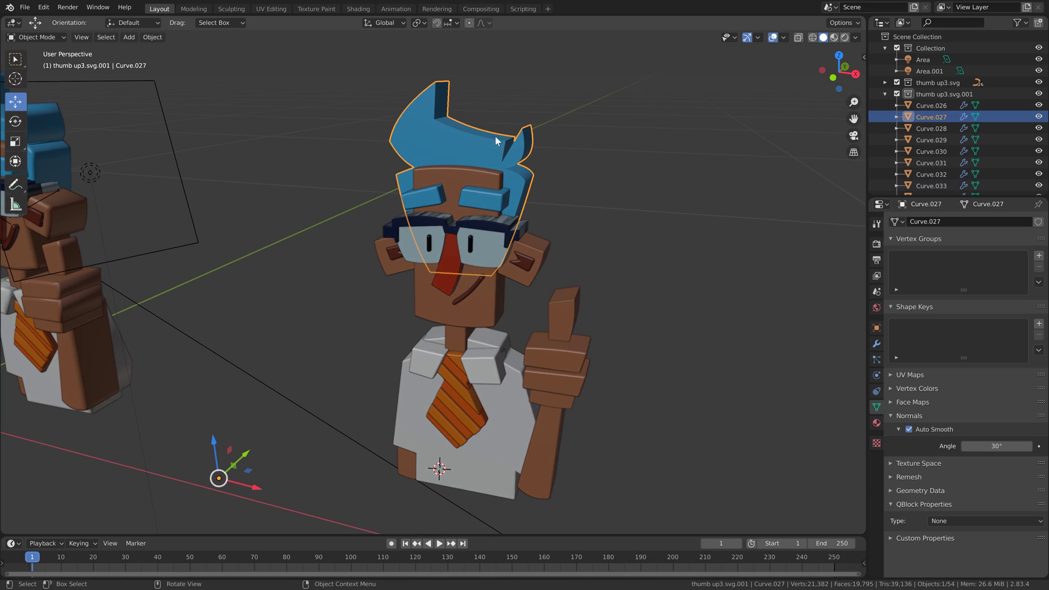
pyautogui.click(878, 344)
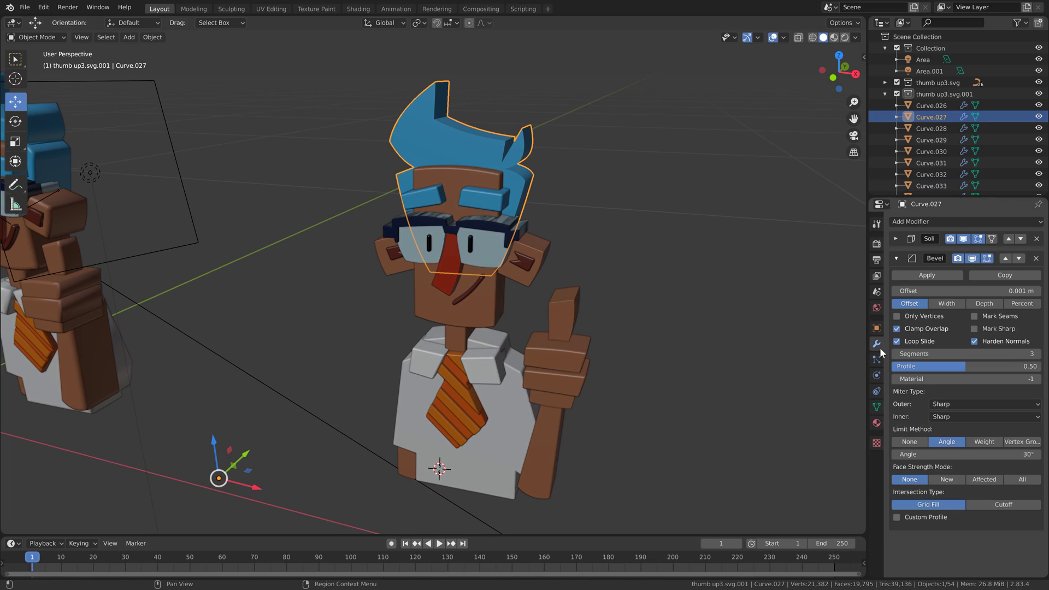
pyautogui.click(898, 257)
pyautogui.click(921, 223)
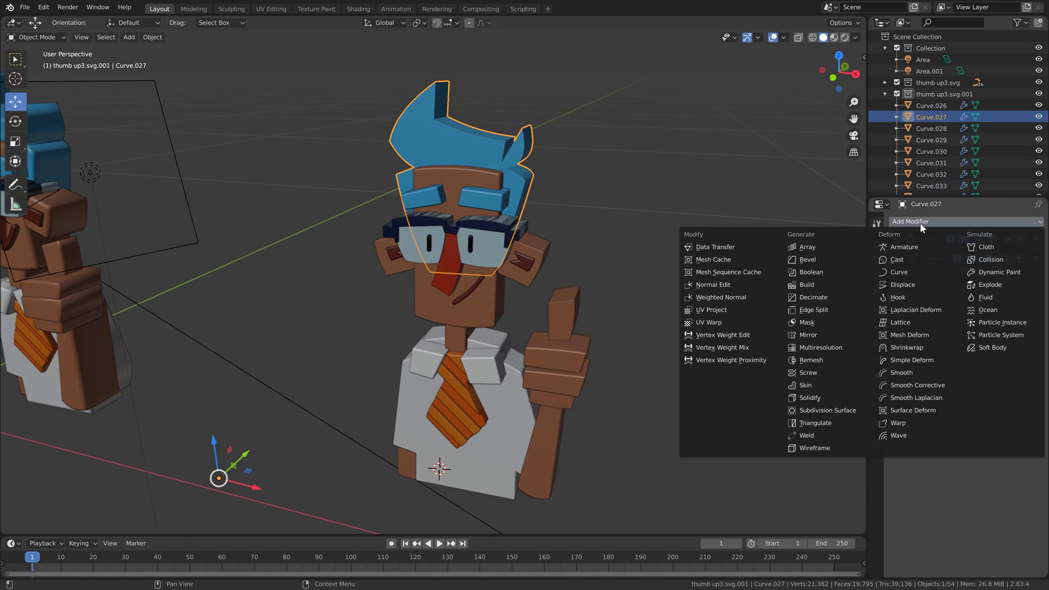
pyautogui.click(807, 436)
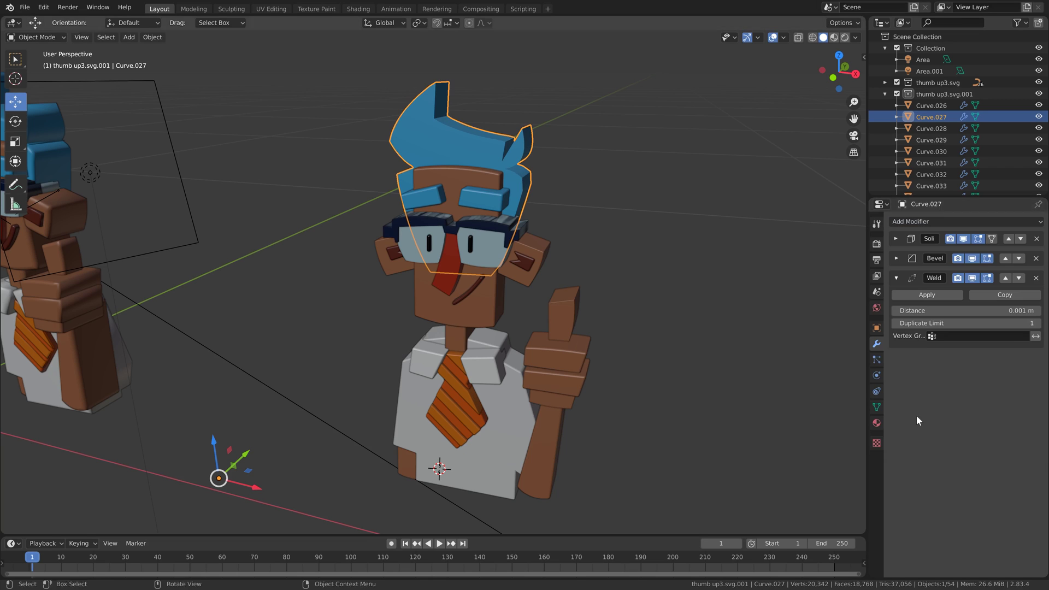
pyautogui.click(1006, 279)
pyautogui.click(1005, 258)
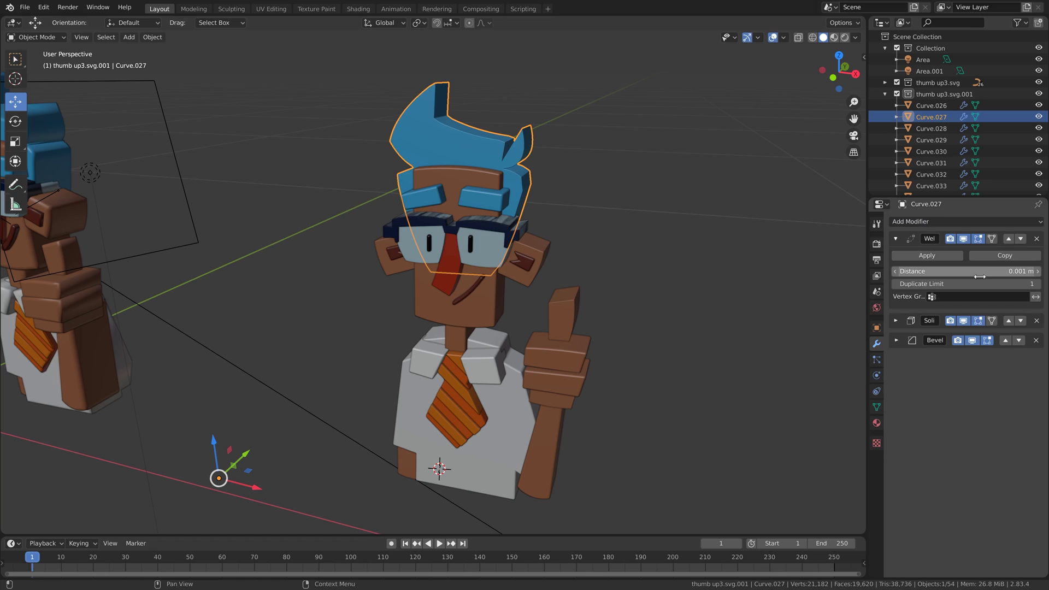
pyautogui.moveTo(984, 269); pyautogui.dragTo(987, 269)
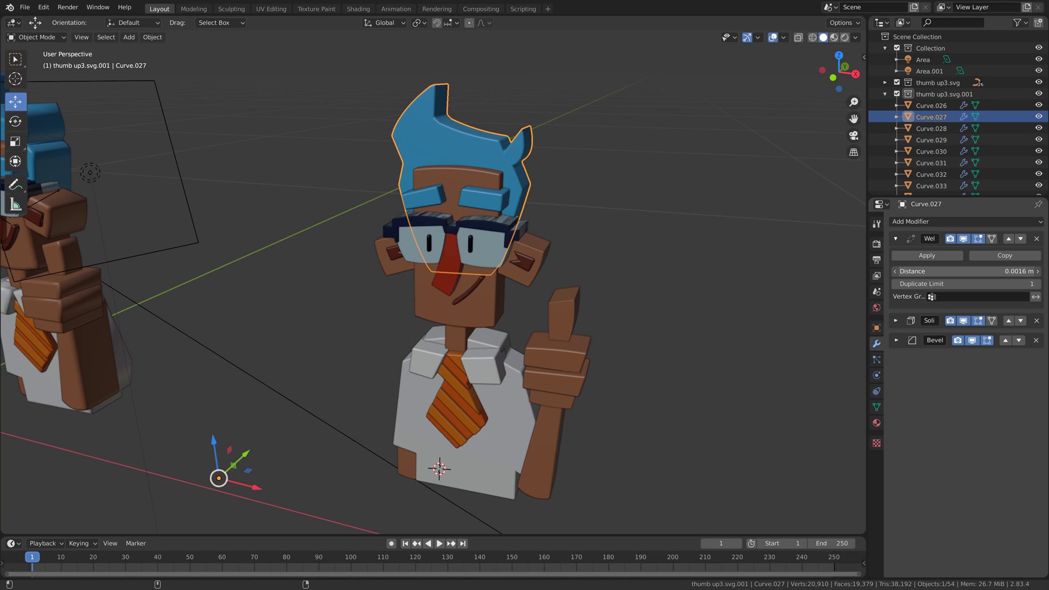
pyautogui.moveTo(987, 269); pyautogui.dragTo(986, 269)
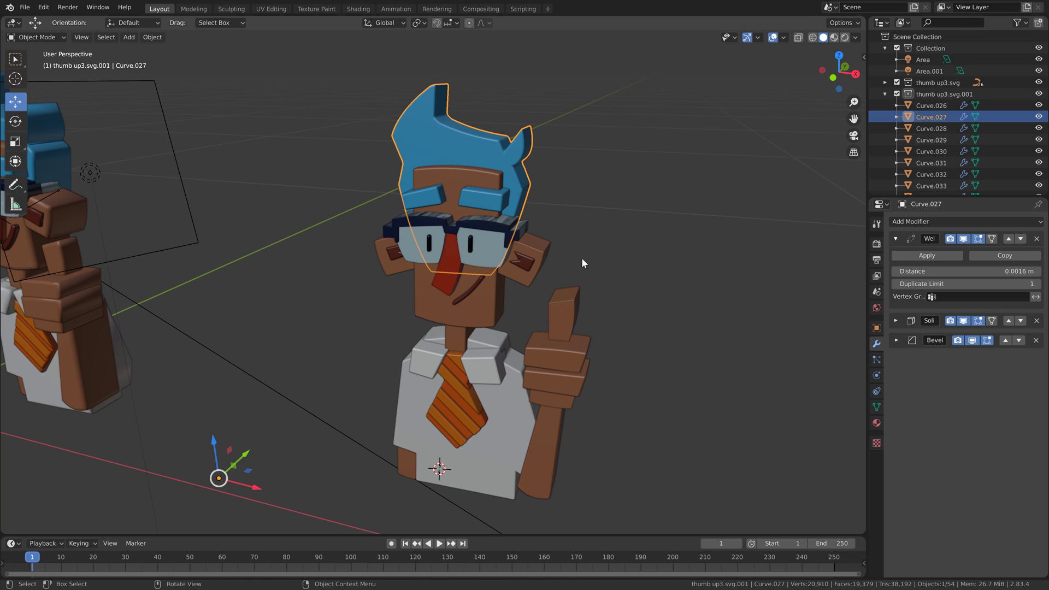
# - Shift the glasses slightly upward
pyautogui.click(507, 234)
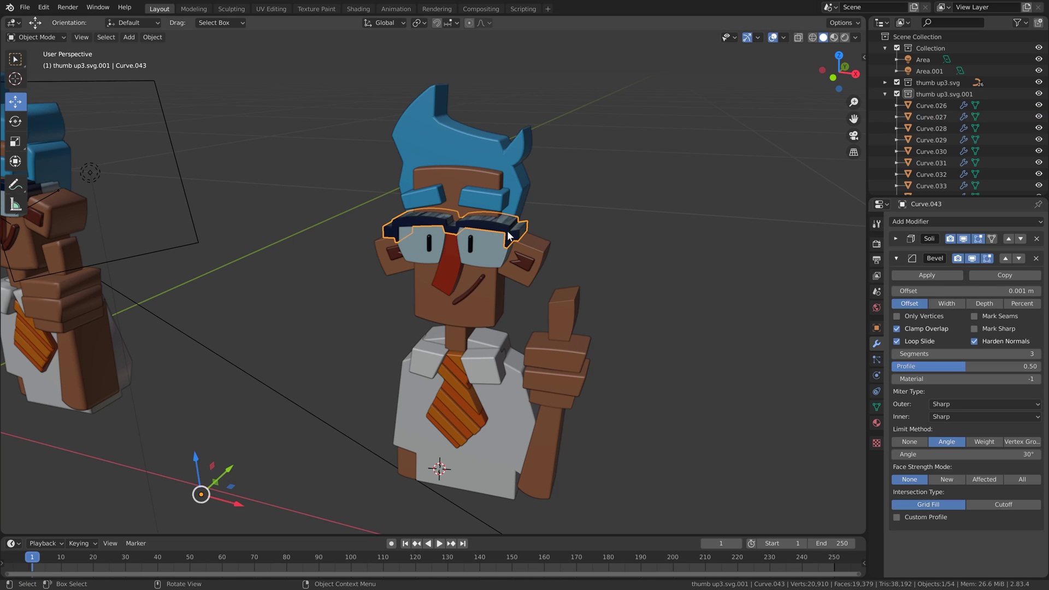
pyautogui.press('g')
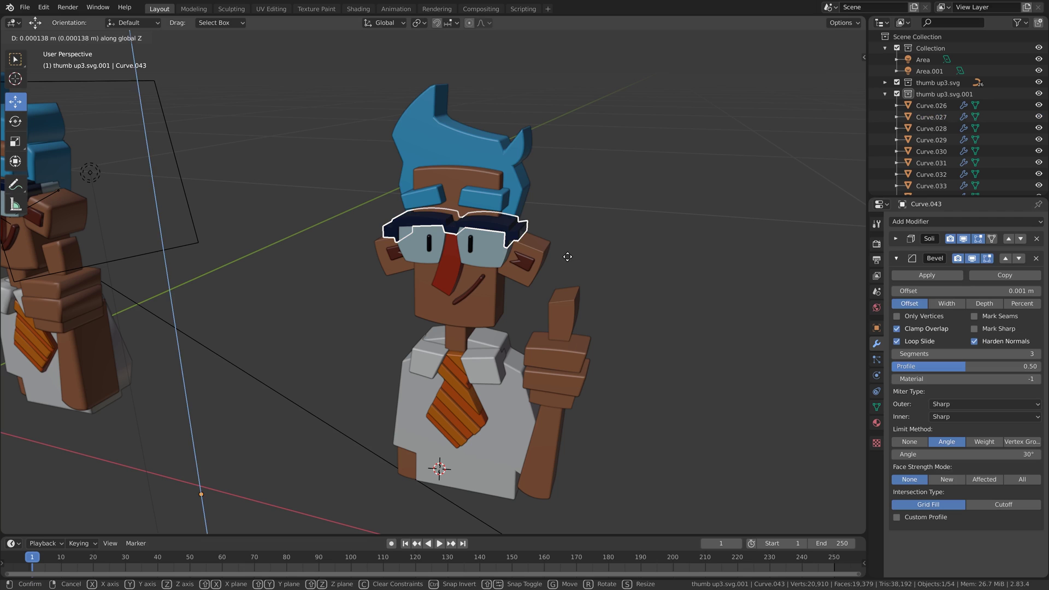
pyautogui.press('Return')
pyautogui.click(568, 256)
# - In front view, duplicate both area lights and place the copies above the right character
pyautogui.scroll(-6, 543, 254)
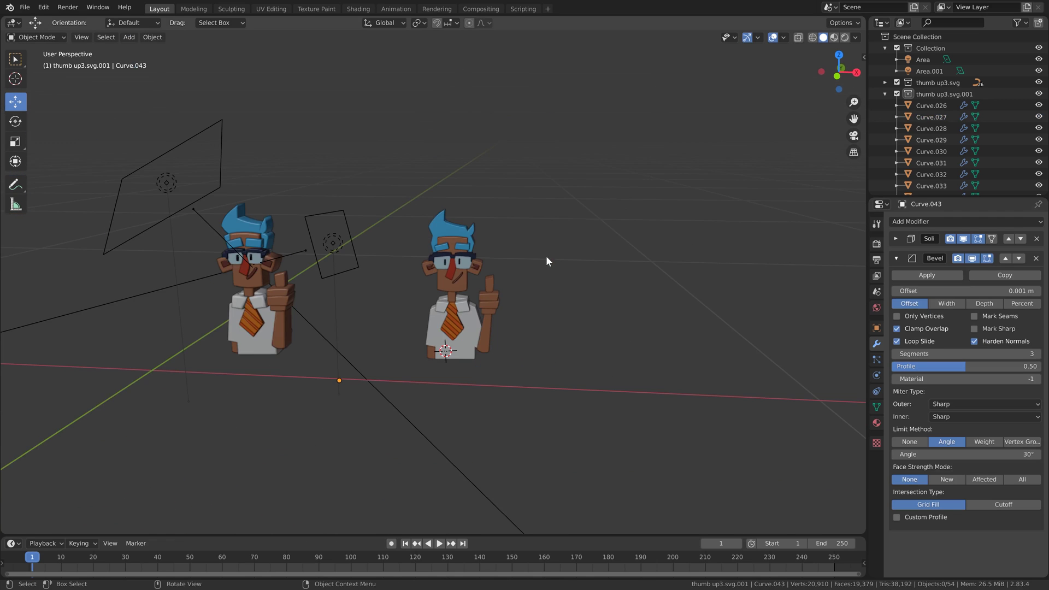
pyautogui.moveTo(546, 256); pyautogui.dragTo(516, 251, button='middle')
pyautogui.press('KP_1')
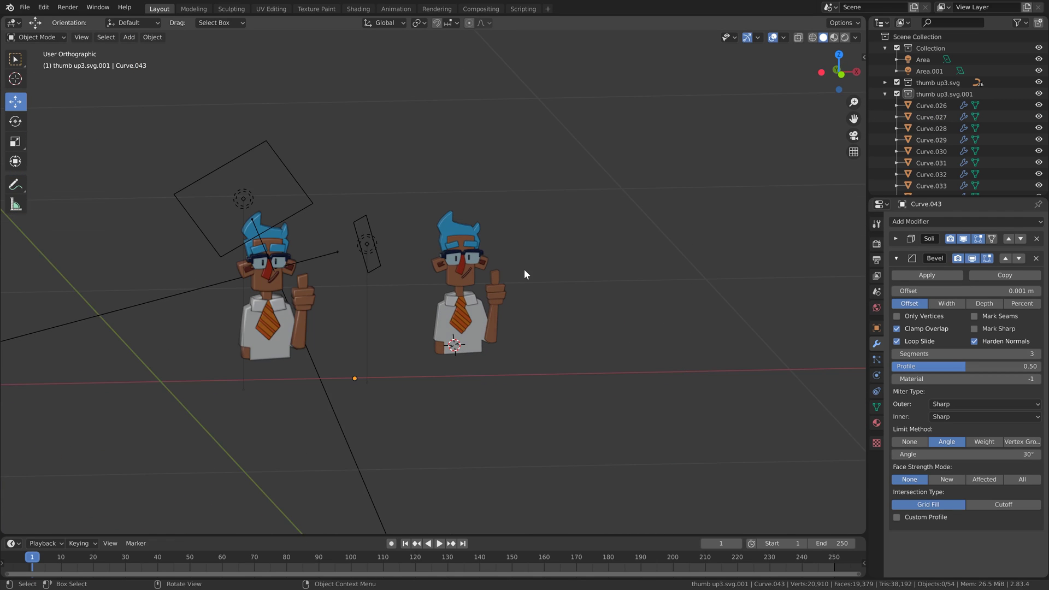
pyautogui.click(355, 230)
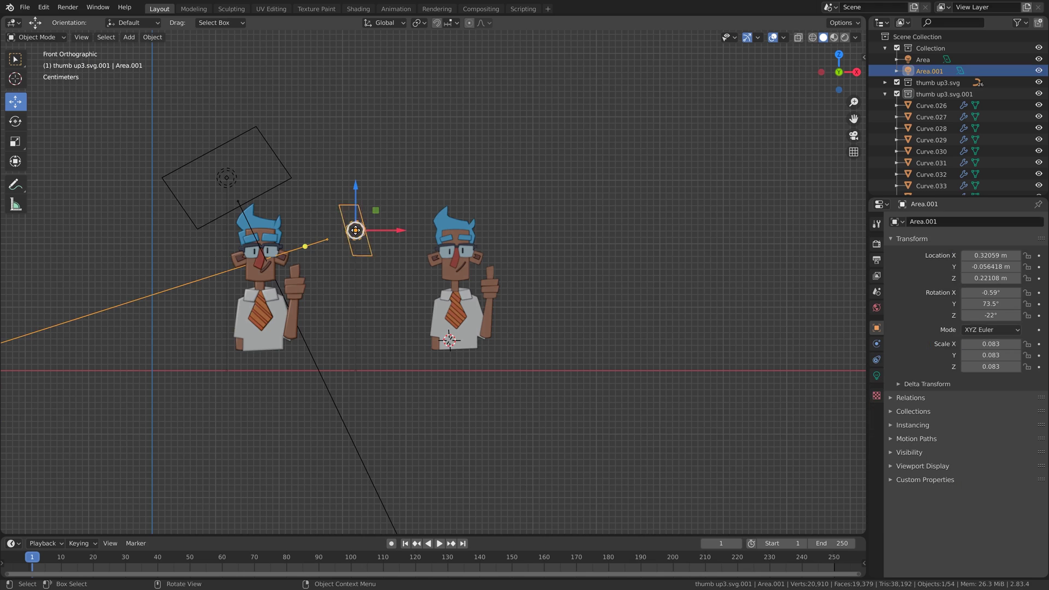
pyautogui.keyDown('shift'); pyautogui.click(234, 165); pyautogui.keyUp('shift')
pyautogui.hotkey('shift', 'd')
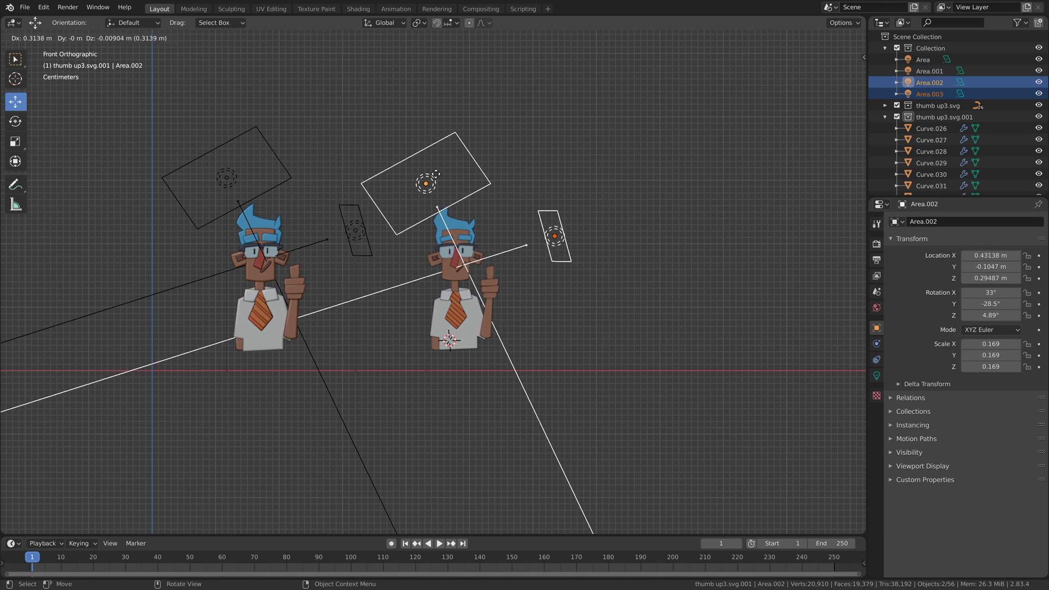
pyautogui.click(433, 164)
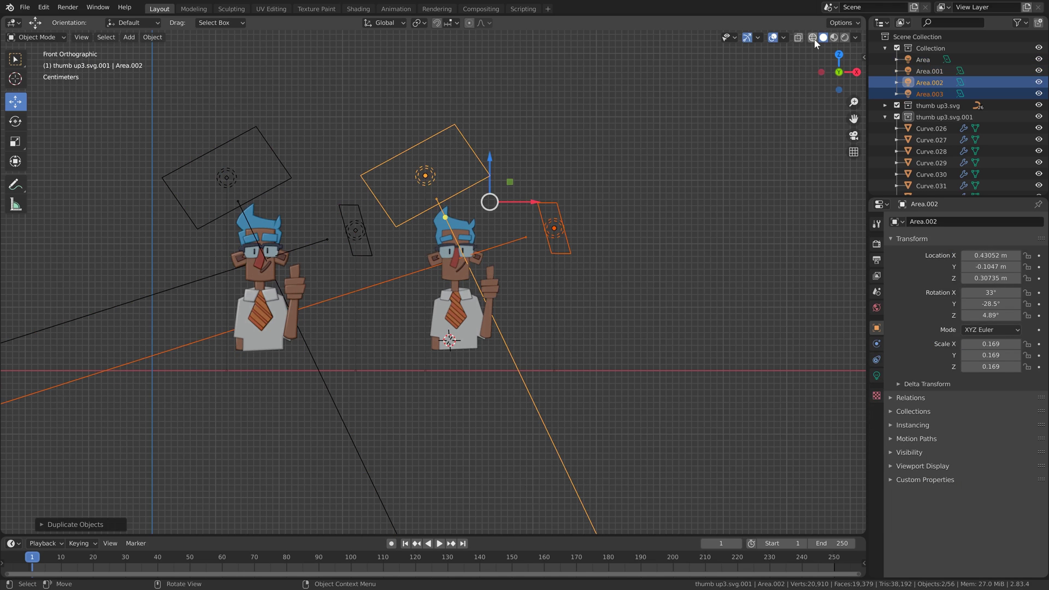
# - Switch the viewport to Rendered shading and pan across both characters
pyautogui.click(845, 37)
pyautogui.scroll(4, 568, 240)
pyautogui.moveTo(562, 250)
pyautogui.keyDown('shift'); pyautogui.mouseDown(button='middle')
pyautogui.moveTo(599, 249)
pyautogui.moveTo(620, 281)
pyautogui.mouseUp(button='middle'); pyautogui.keyUp('shift')
pyautogui.scroll(-1, 601, 257)
pyautogui.click(620, 281)
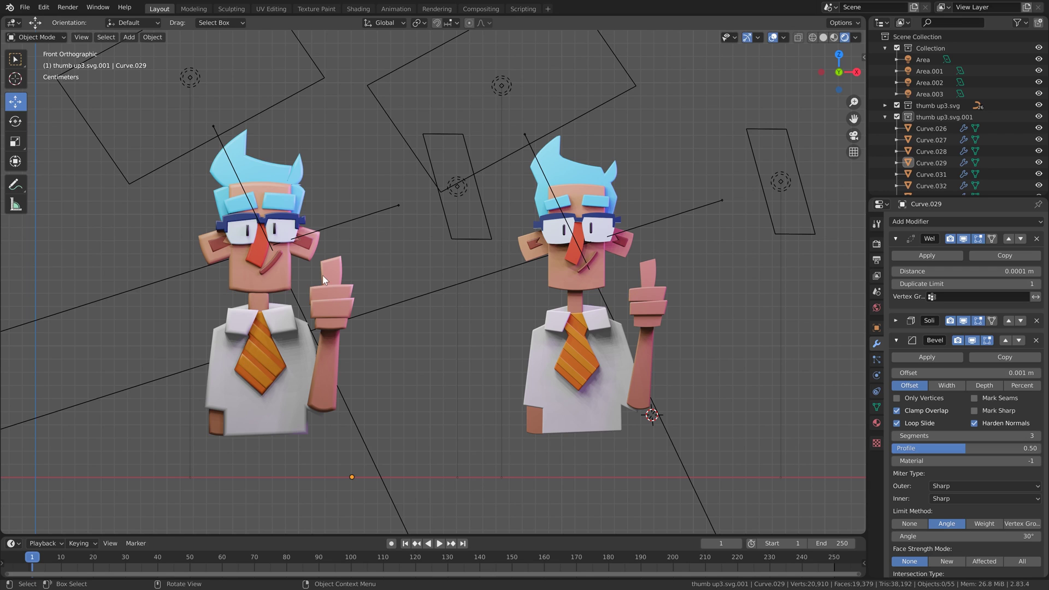
# - Select each character's hair in turn and expand the thumb up3.svg collection in the outliner
pyautogui.click(587, 183)
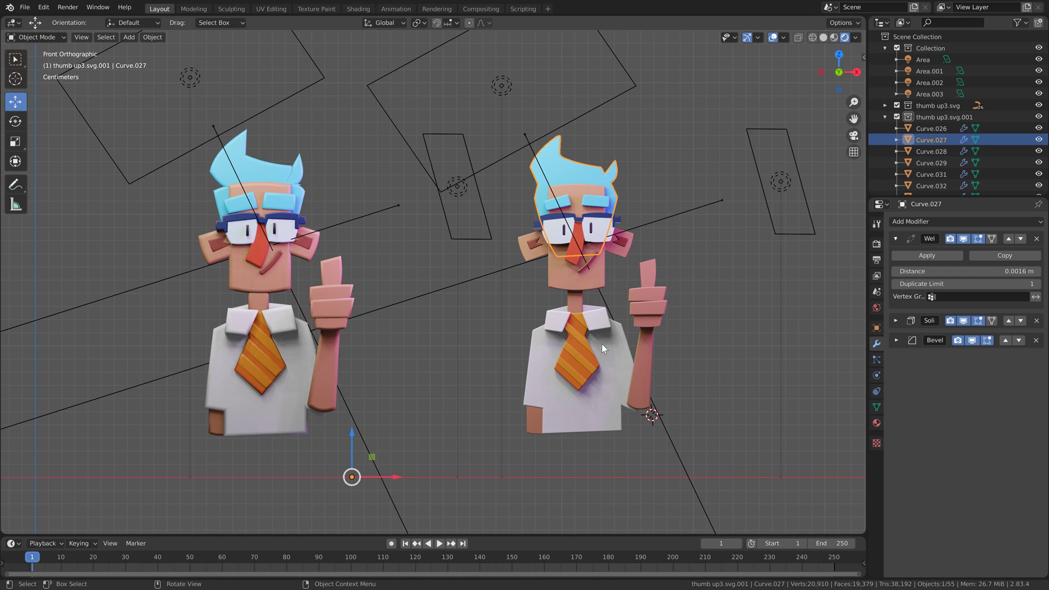
pyautogui.click(277, 174)
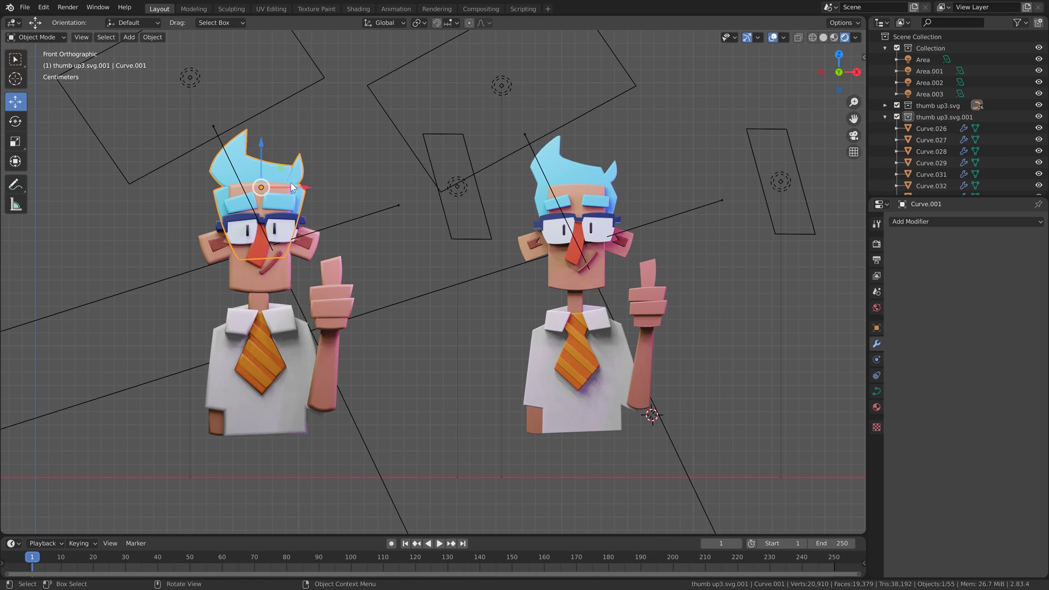
pyautogui.click(885, 106)
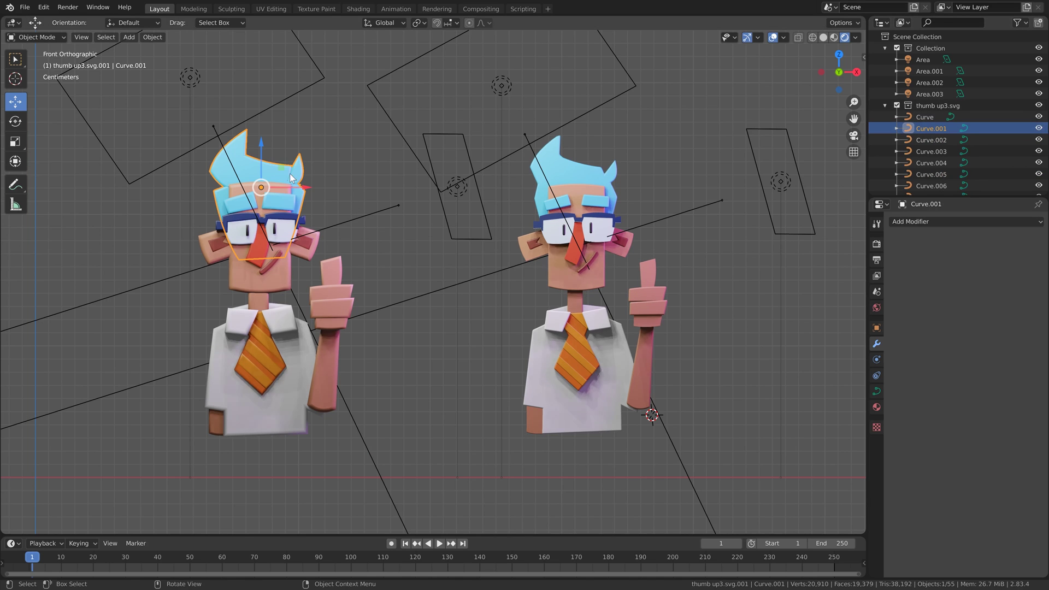
# - Inspect the hair curve's control points in Edit Mode, then return to Object Mode and recentre the view
pyautogui.press('Tab')
pyautogui.scroll(5, 291, 192)
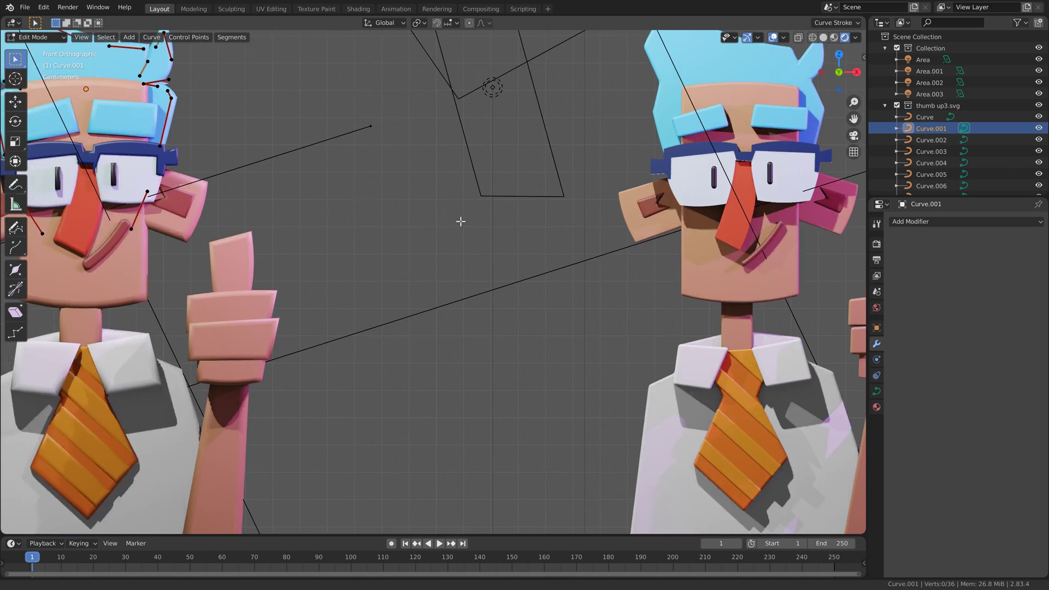
pyautogui.scroll(-2, 459, 222)
pyautogui.press('Tab')
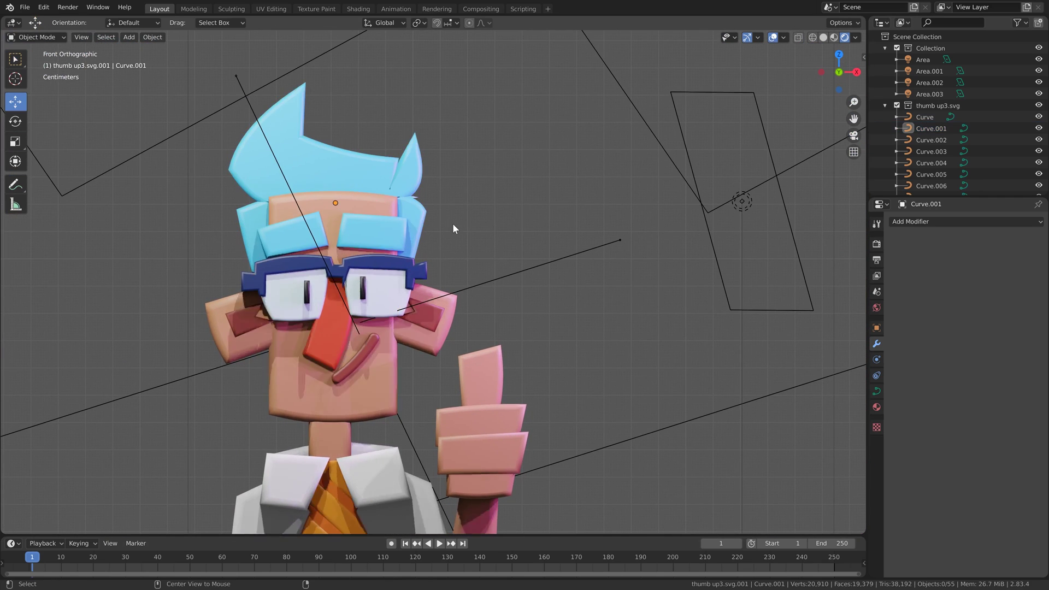
pyautogui.scroll(-4, 453, 223)
pyautogui.keyDown('shift'); pyautogui.moveTo(462, 244); pyautogui.dragTo(407, 206, button='middle'); pyautogui.keyUp('shift')
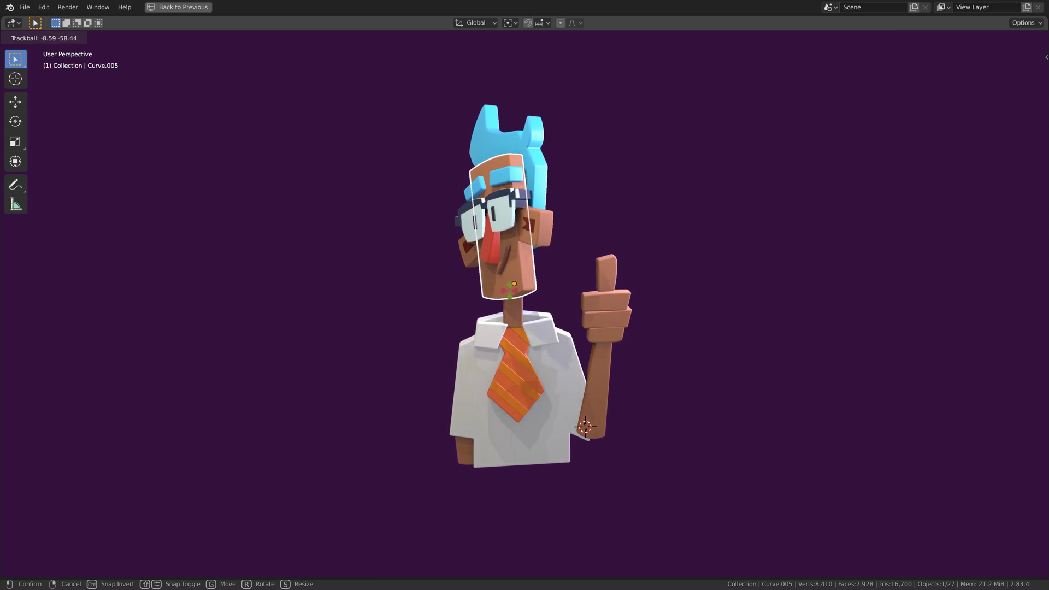
# - Cancel the head's rotation, then rotate the raised forearm to a new angle
pyautogui.press('Escape')
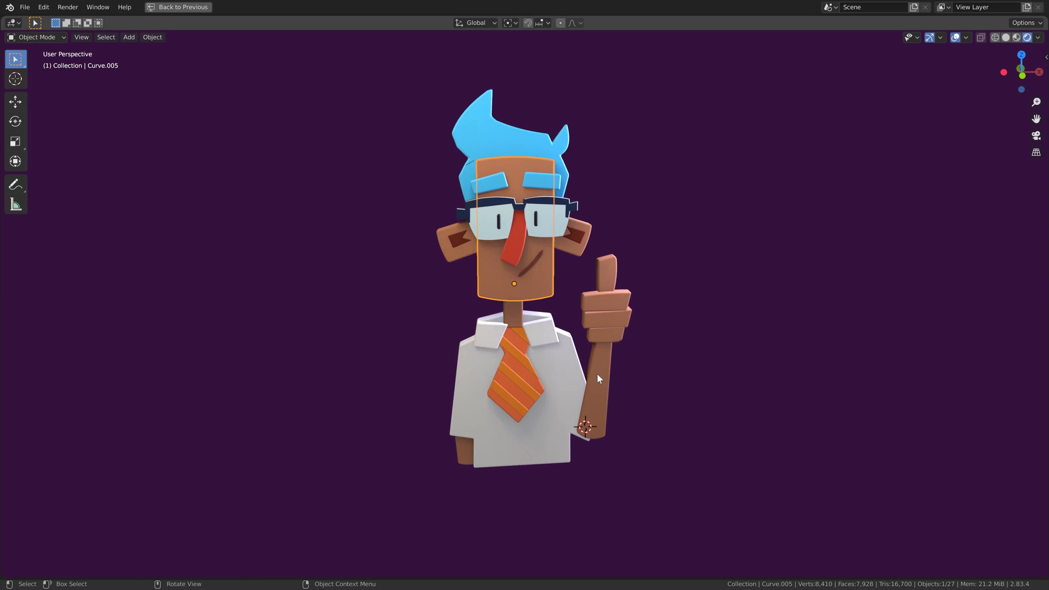
pyautogui.click(600, 393)
pyautogui.press('r')
pyautogui.press('r')
pyautogui.click(604, 388)
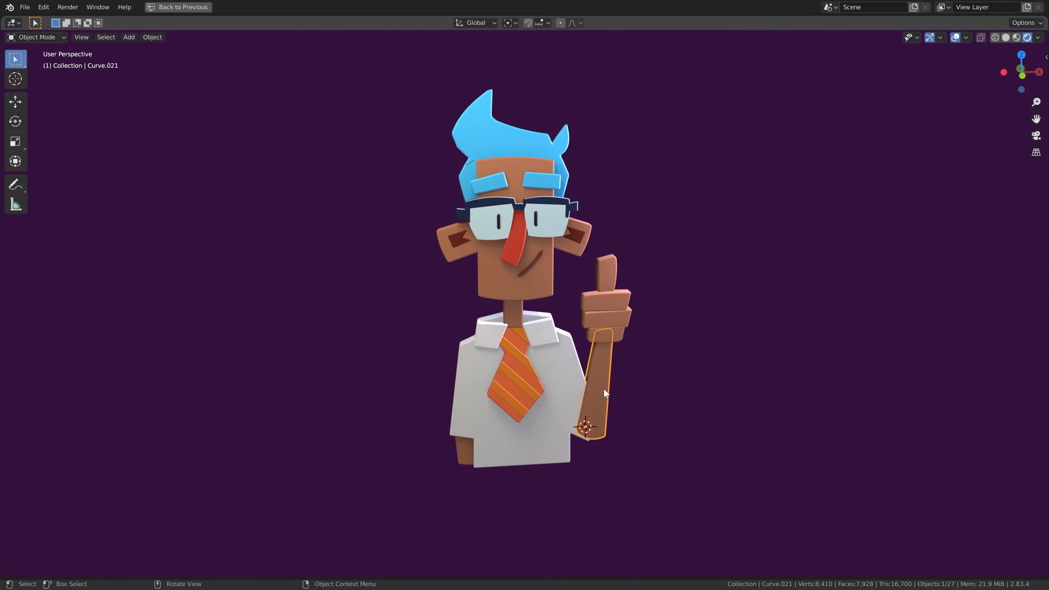